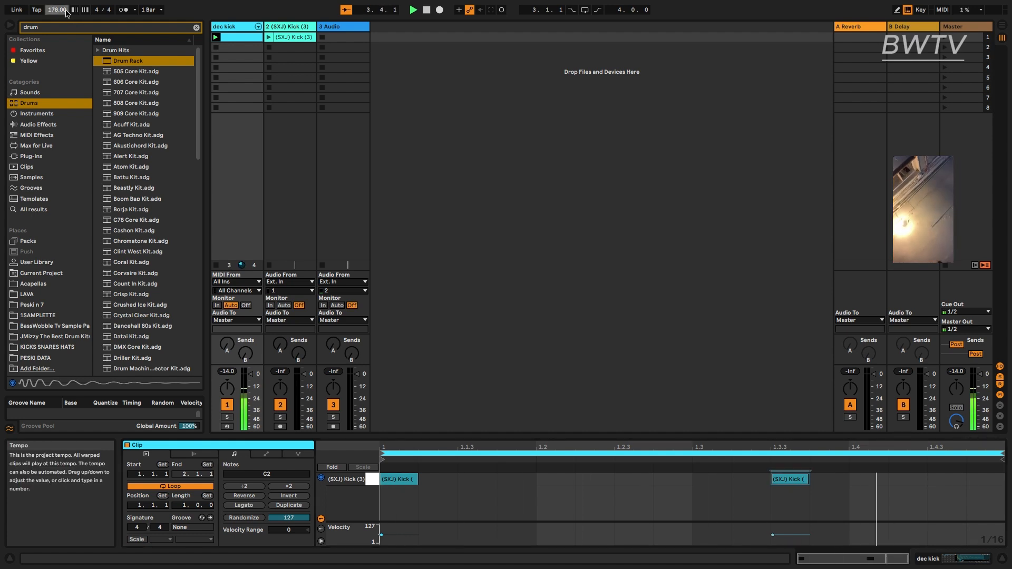
- Enable the dec kick sample's pitch envelope at +6 st and shape it to 12.0 ms decay, -21% sustain and 5.97 s release
{"action": "left_click", "coordinate": [244, 26]}
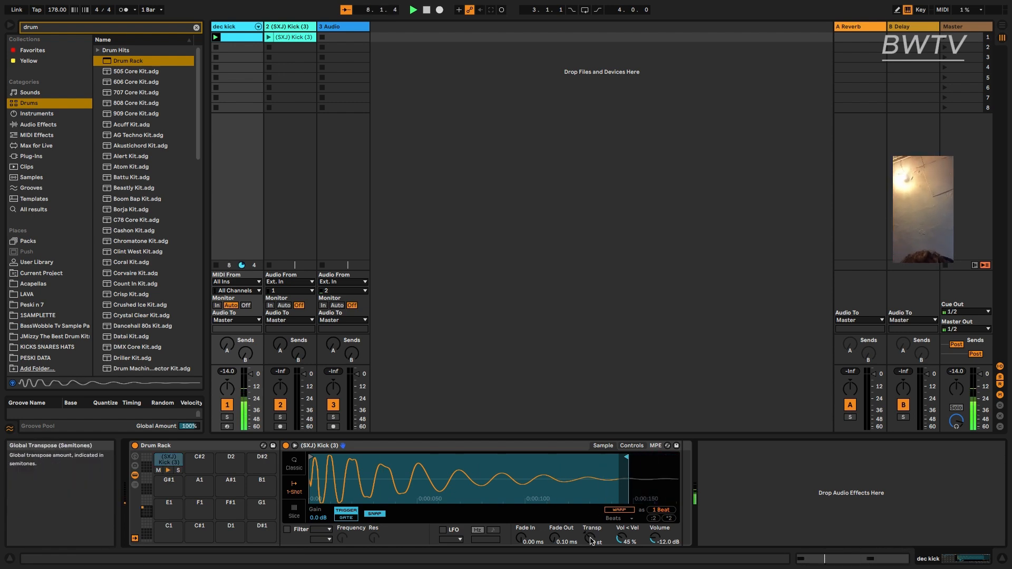
{"action": "left_click", "coordinate": [631, 445]}
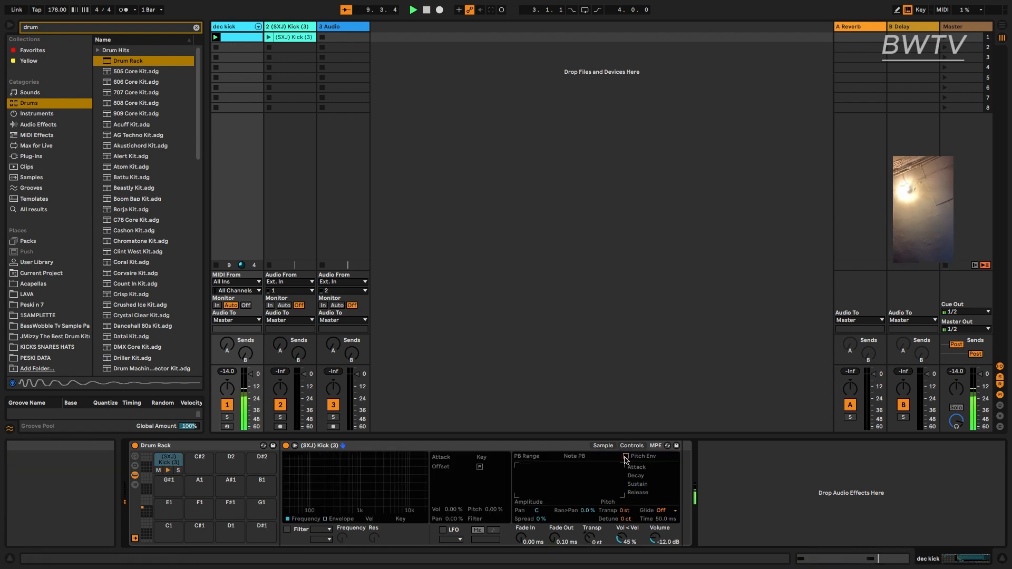
{"action": "mouse_move", "coordinate": [537, 481]}
{"action": "left_mouse_down"}
{"action": "mouse_move", "coordinate": [539, 491]}
{"action": "mouse_move", "coordinate": [544, 479]}
{"action": "left_mouse_up"}
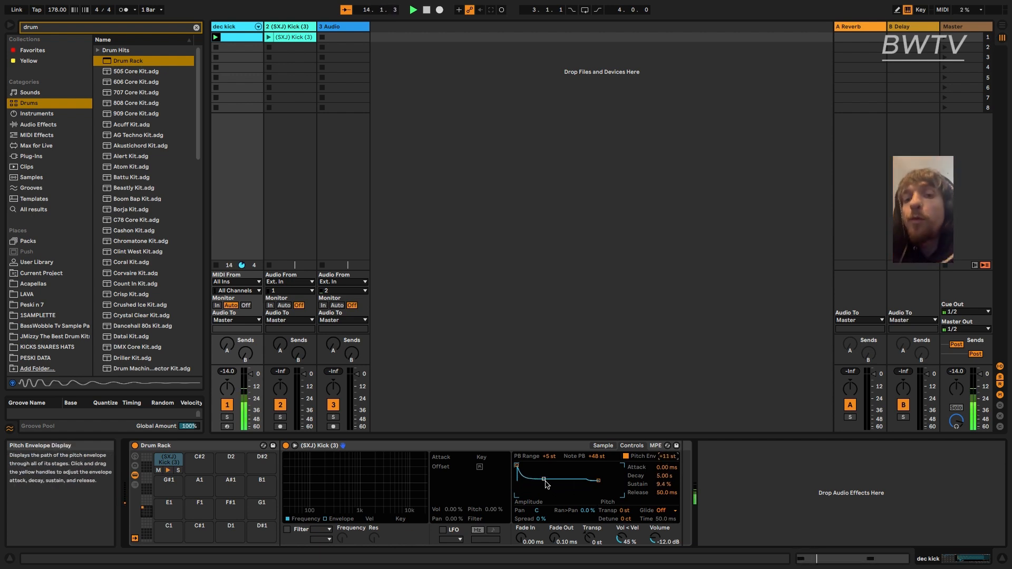
{"action": "left_click_drag", "start_coordinate": [544, 479], "coordinate": [534, 491]}
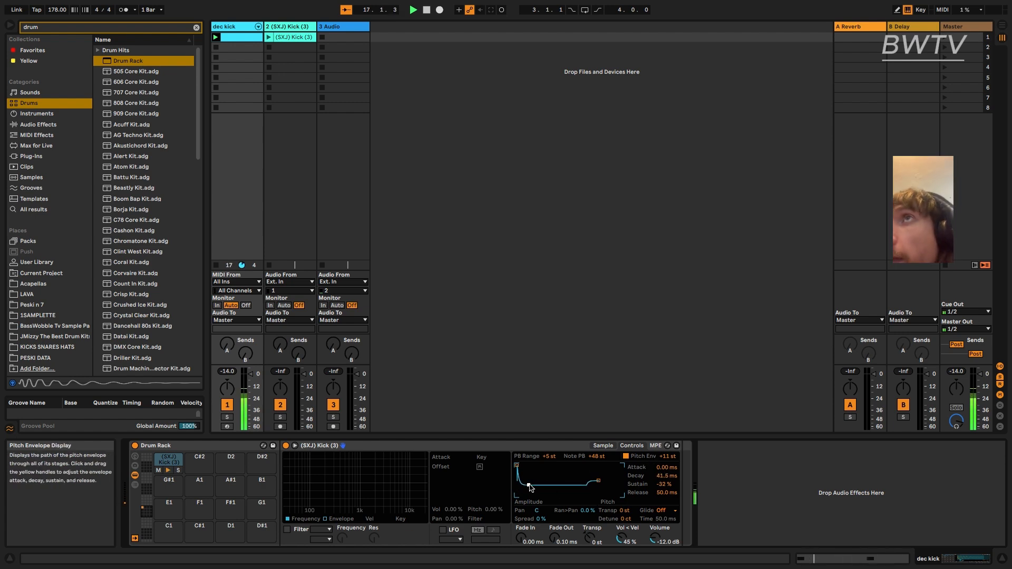
{"action": "left_click_drag", "start_coordinate": [530, 488], "coordinate": [526, 483]}
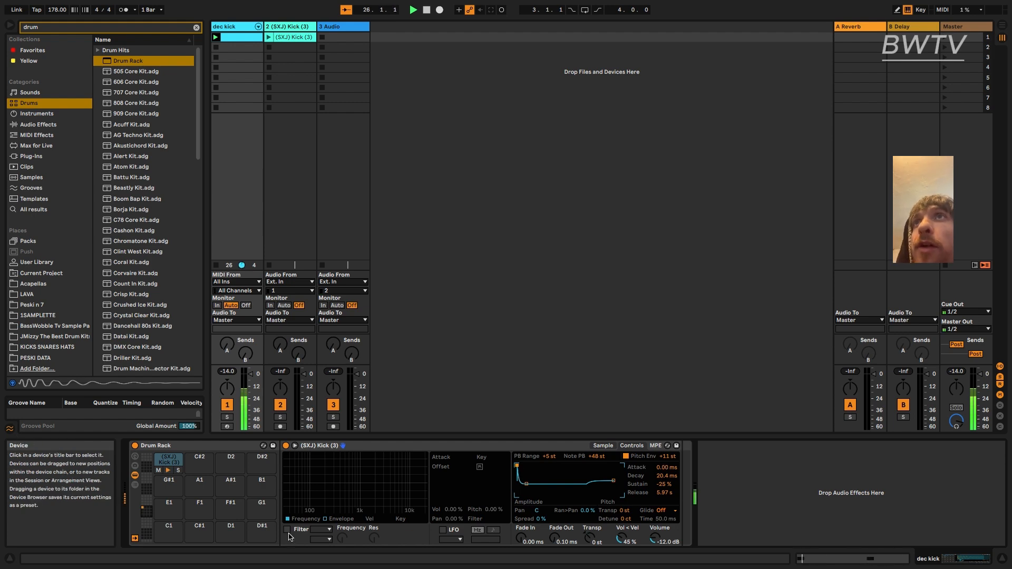
{"action": "left_click_drag", "start_coordinate": [522, 539], "coordinate": [522, 533]}
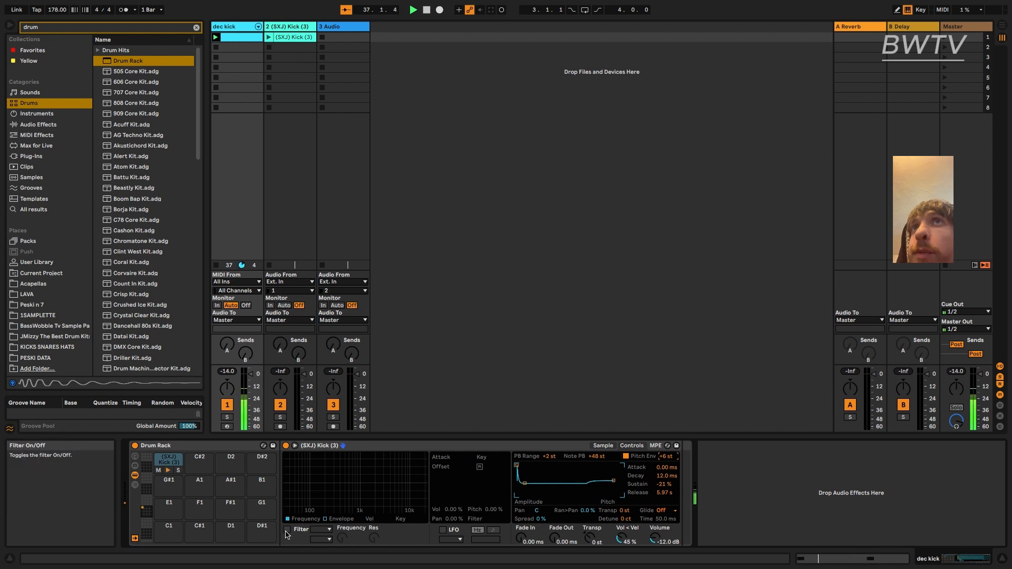
- Enable the kick's low-pass filter with the SMP circuit and 6.94 dB drive, and lower its cutoff frequency
{"action": "left_click", "coordinate": [286, 531]}
{"action": "left_click", "coordinate": [329, 540]}
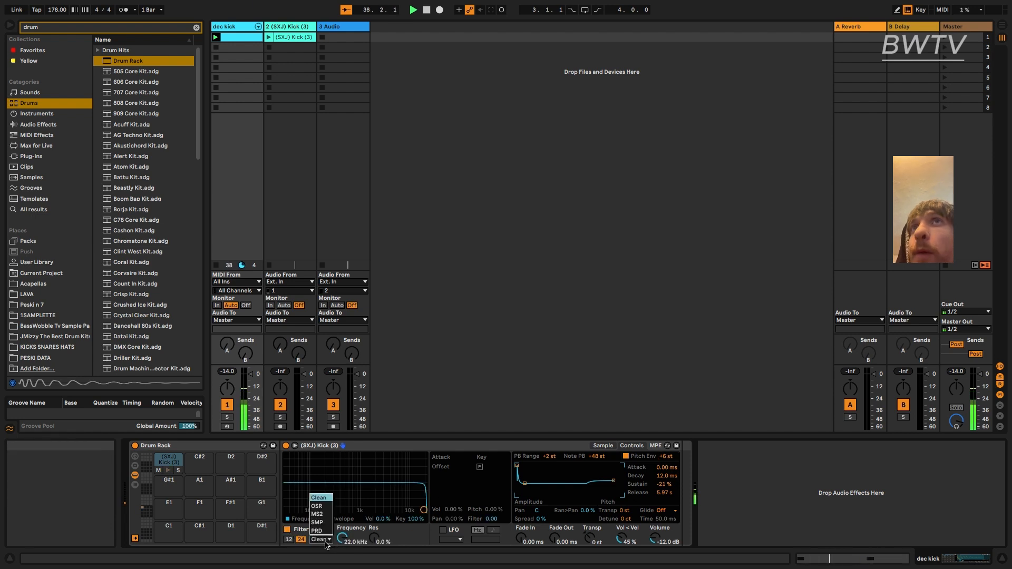
{"action": "left_click", "coordinate": [323, 527]}
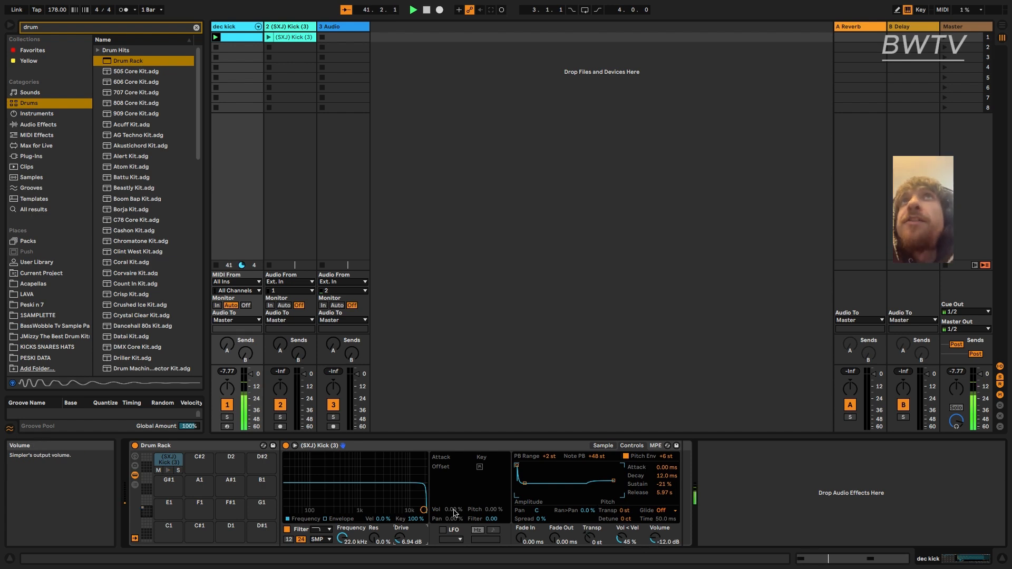
{"action": "left_click_drag", "start_coordinate": [424, 510], "coordinate": [358, 508]}
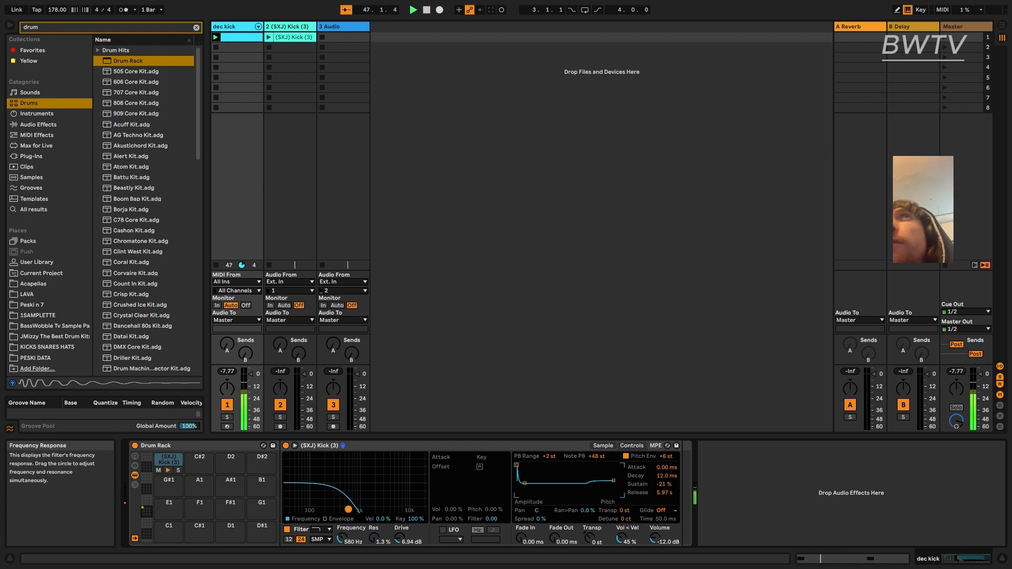
{"action": "left_click_drag", "start_coordinate": [348, 509], "coordinate": [367, 510]}
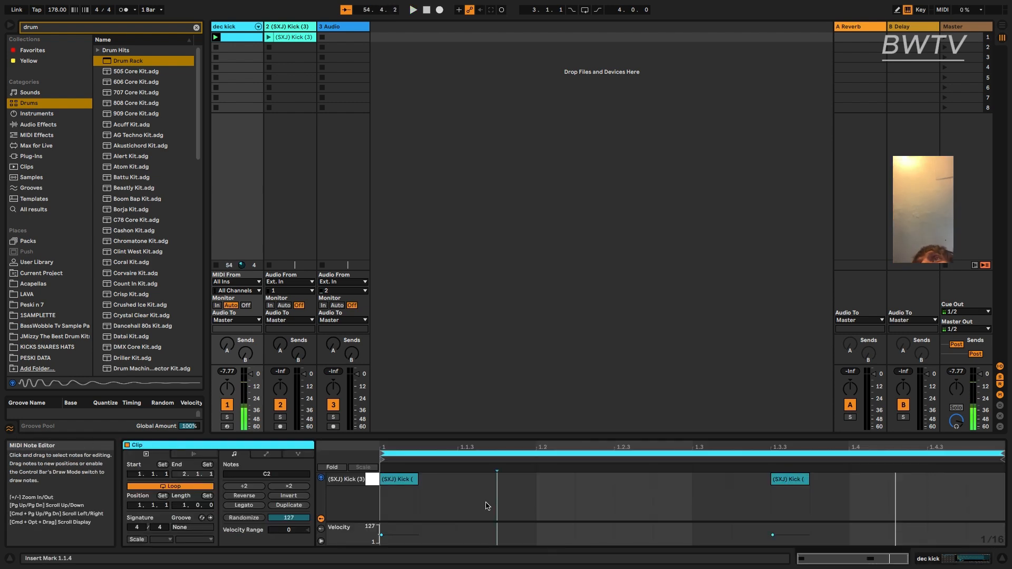
- Quantize the kick clip's notes to 1/16T at 33% by their starts, and audition the pattern
{"action": "key", "text": "super+shift+u"}
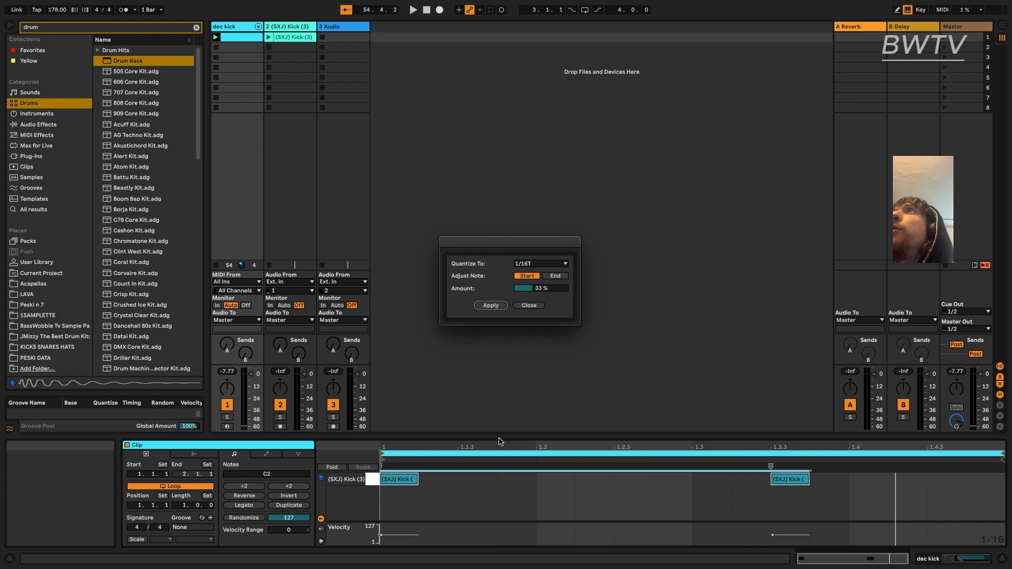
{"action": "left_click", "coordinate": [500, 305]}
{"action": "key", "text": "space"}
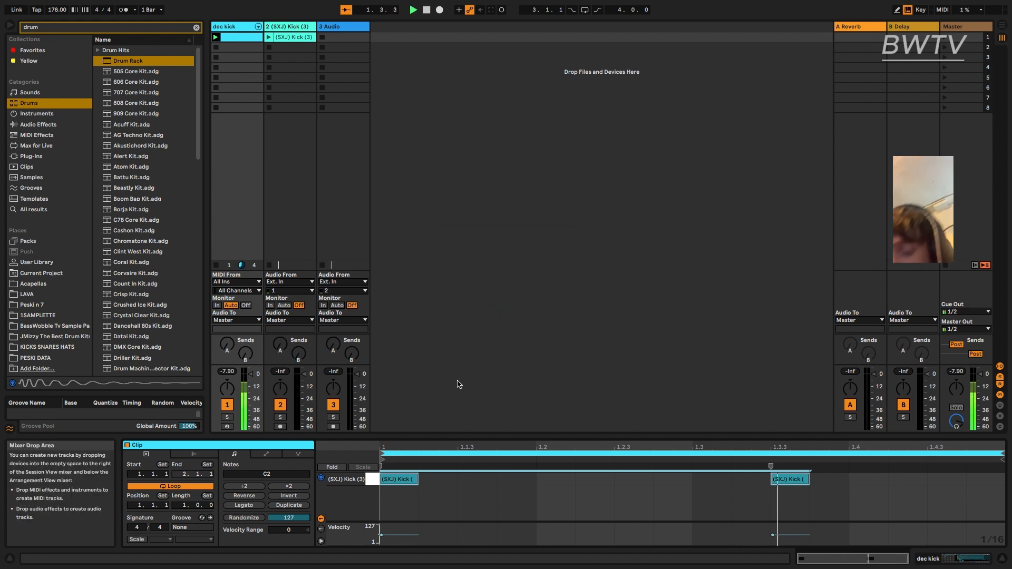
{"action": "key", "text": "space"}
- Freeze and flatten the dec kick track to audio, and play the resulting clip
{"action": "right_click", "coordinate": [230, 27]}
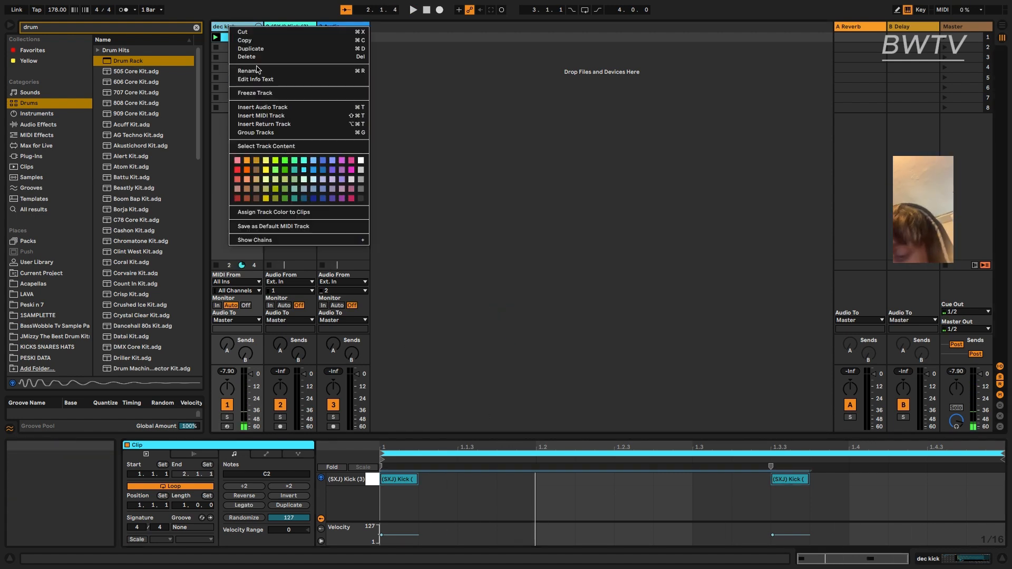
{"action": "left_click", "coordinate": [254, 93]}
{"action": "right_click", "coordinate": [240, 27]}
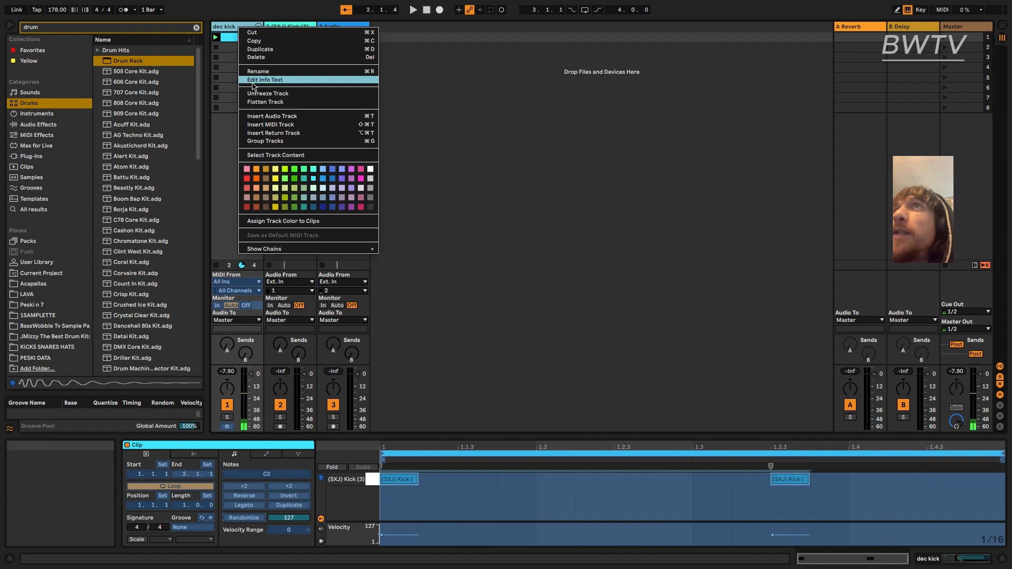
{"action": "left_click", "coordinate": [256, 101]}
{"action": "key", "text": "space"}
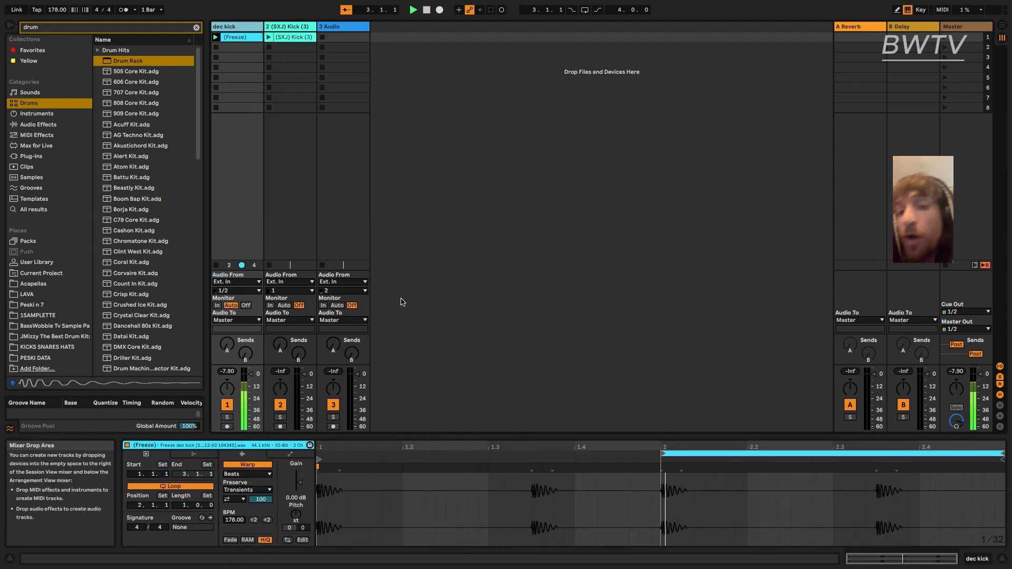
- Lay out the flattened kick audio across bars 1 and 2 of the arrangement on the dec kick track, and audition it
{"action": "key", "text": "Tab"}
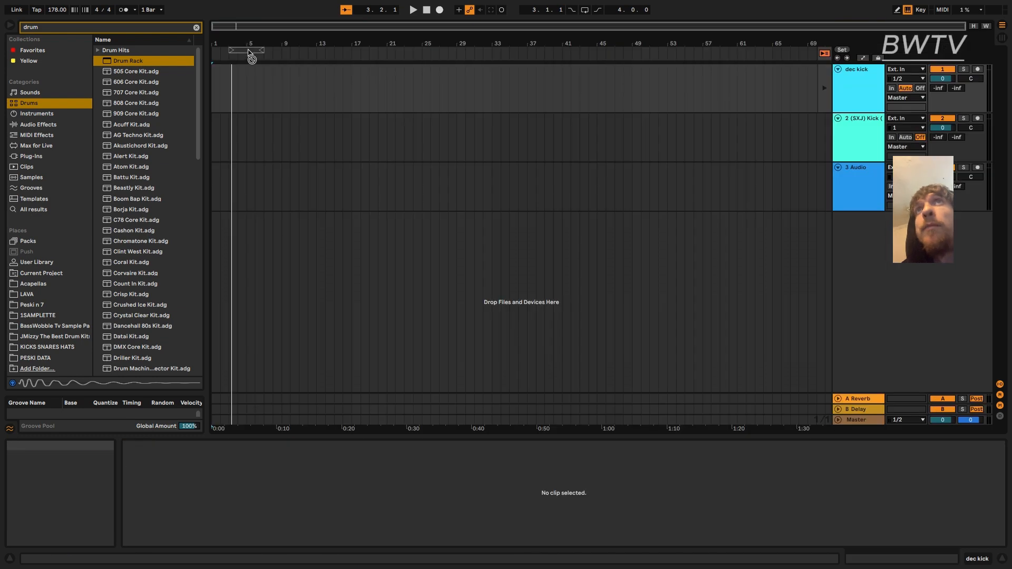
{"action": "left_click", "coordinate": [455, 83]}
{"action": "mouse_move", "coordinate": [459, 72]}
{"action": "left_mouse_down"}
{"action": "mouse_move", "coordinate": [515, 72]}
{"action": "mouse_move", "coordinate": [442, 74]}
{"action": "left_mouse_up"}
{"action": "key", "text": "space"}
{"action": "key", "text": "space"}
{"action": "key", "text": "space"}
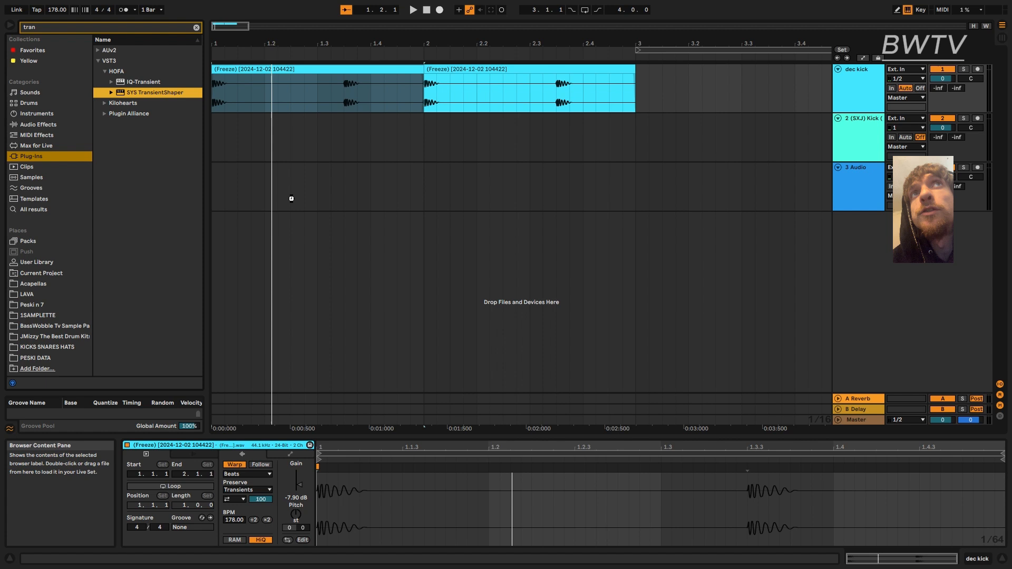
- Add SYS TransientShaper to the dec kick track with Transient at 11.2% and Sustain at 61.6%
{"action": "key", "text": "Return"}
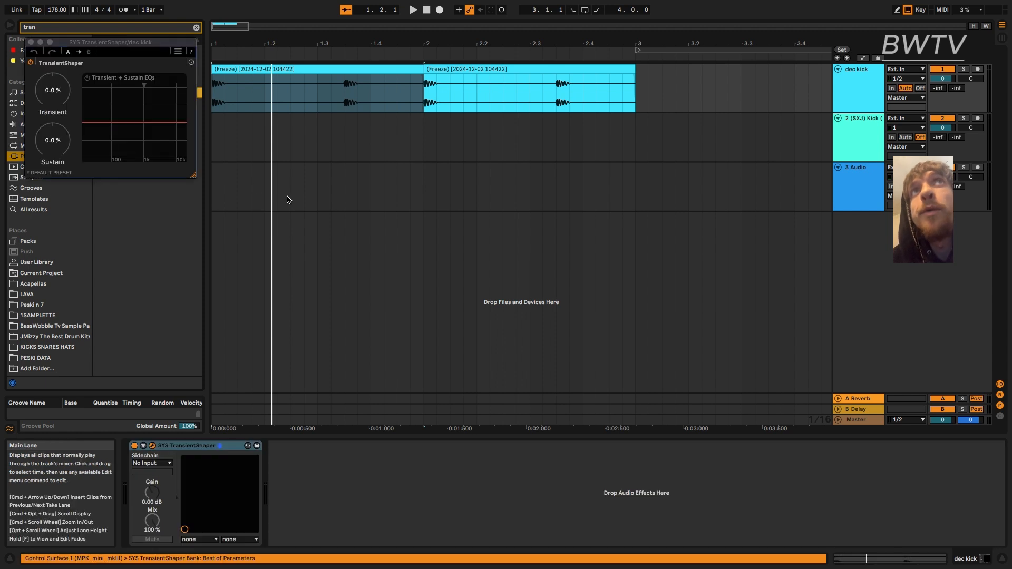
{"action": "key", "text": "space"}
{"action": "left_click_drag", "start_coordinate": [56, 93], "coordinate": [36, 103]}
{"action": "left_click_drag", "start_coordinate": [57, 139], "coordinate": [48, 93]}
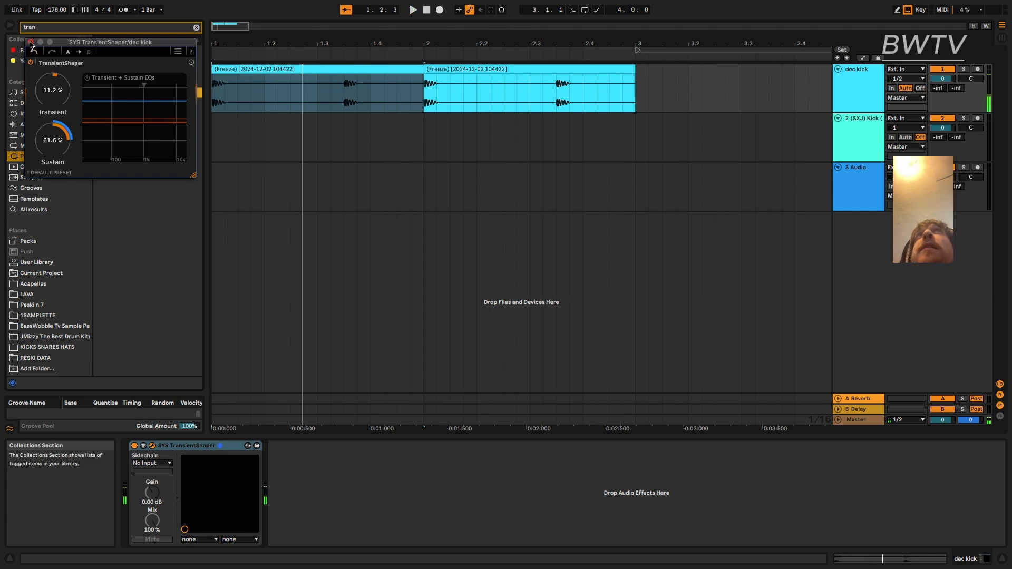
{"action": "left_click", "coordinate": [31, 41]}
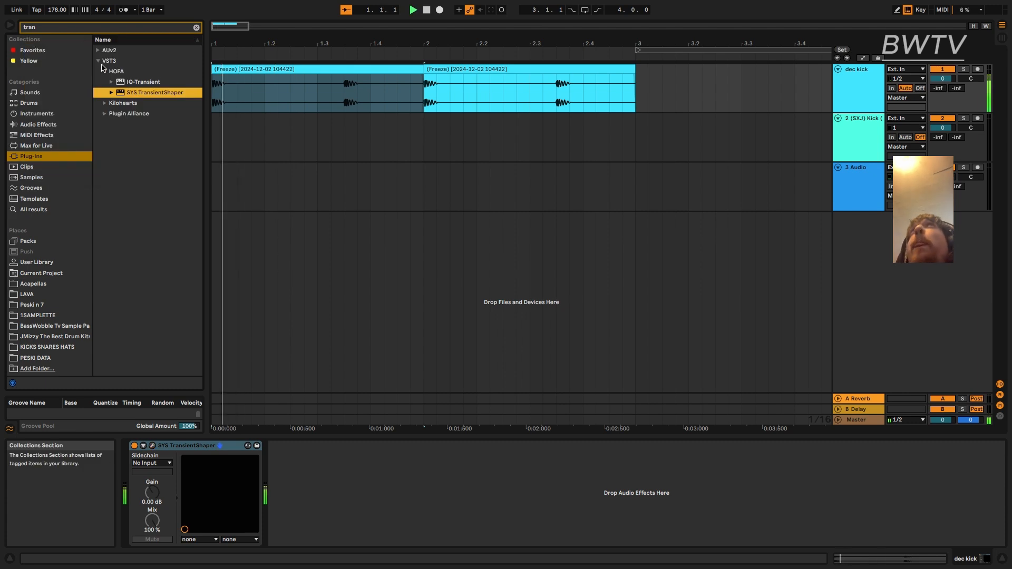
- Add Initial Clipper to the dec kick track with +5.80 dB input gain, and lower the track volume to -4.8 dB
{"action": "left_click", "coordinate": [50, 29]}
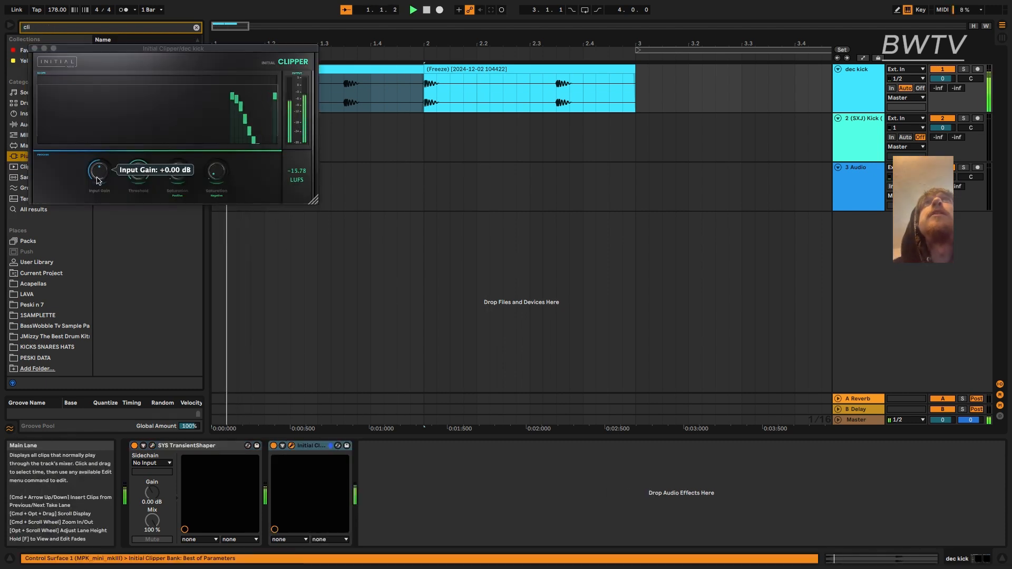
{"action": "left_click_drag", "start_coordinate": [100, 171], "coordinate": [99, 158]}
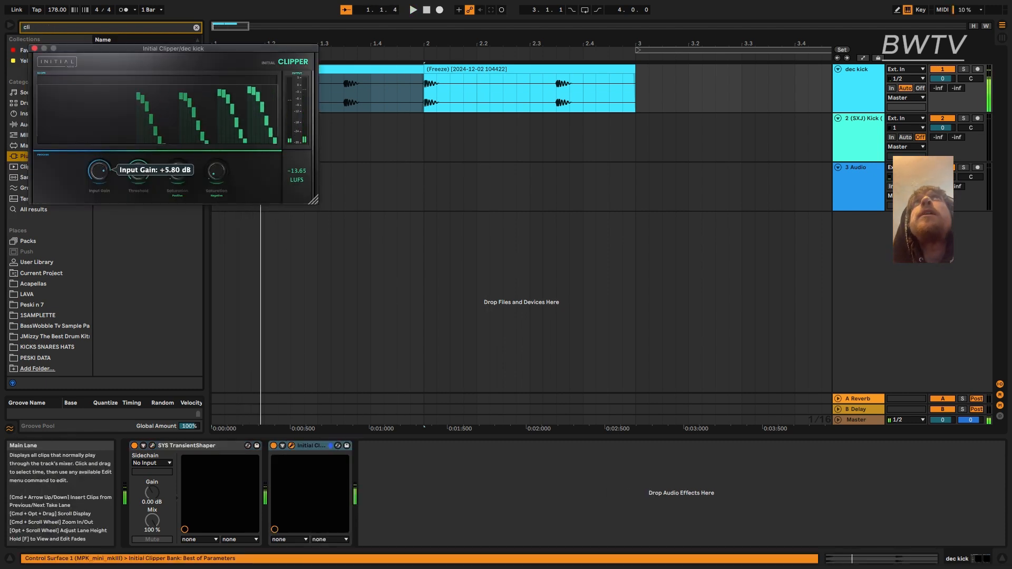
{"action": "left_click_drag", "start_coordinate": [942, 78], "coordinate": [942, 87]}
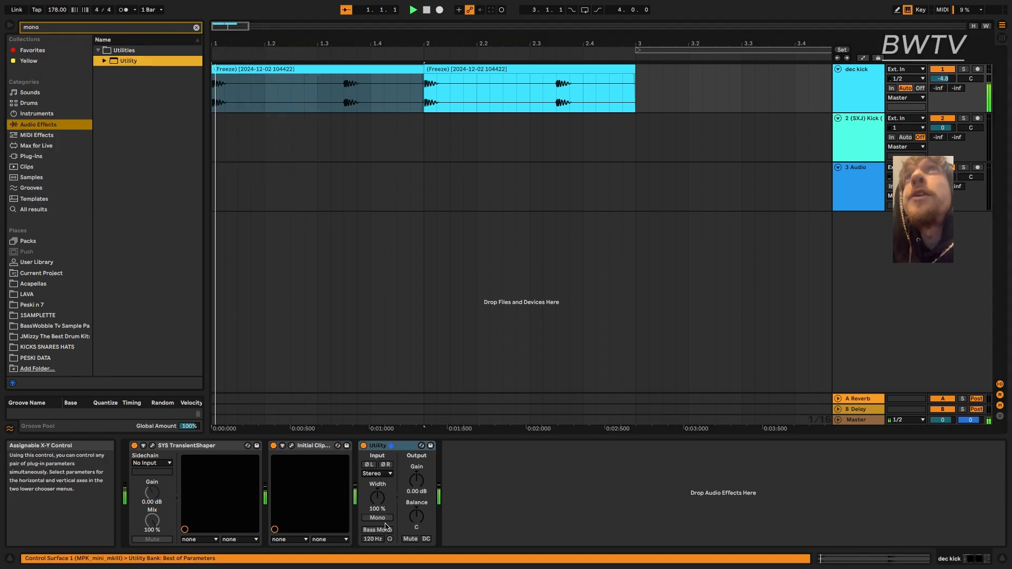
- Make the kick mono with Utility, and add a Spectrum to inspect its fundamental frequency
{"action": "left_click", "coordinate": [383, 522]}
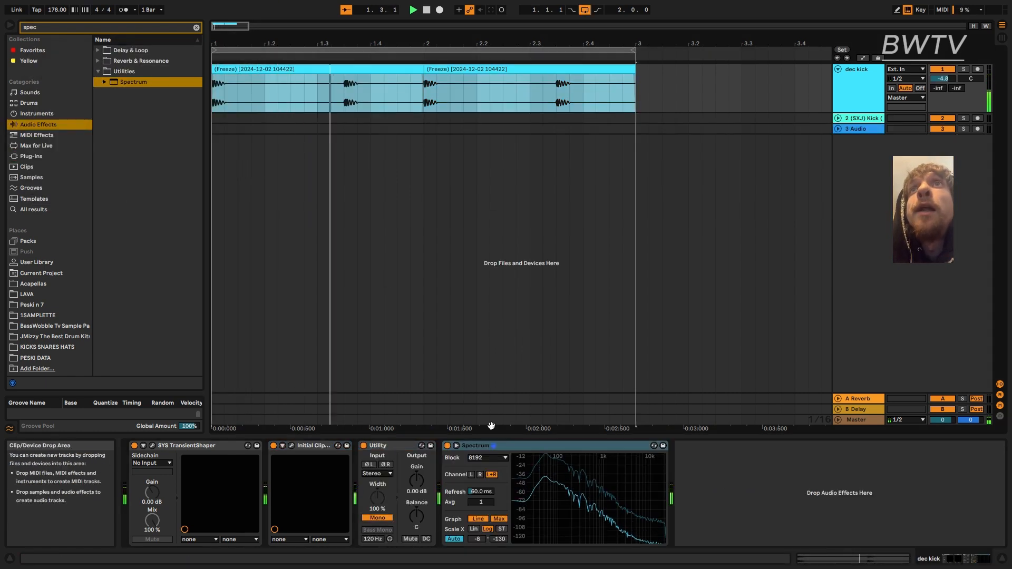
{"action": "mouse_move", "coordinate": [547, 458]}
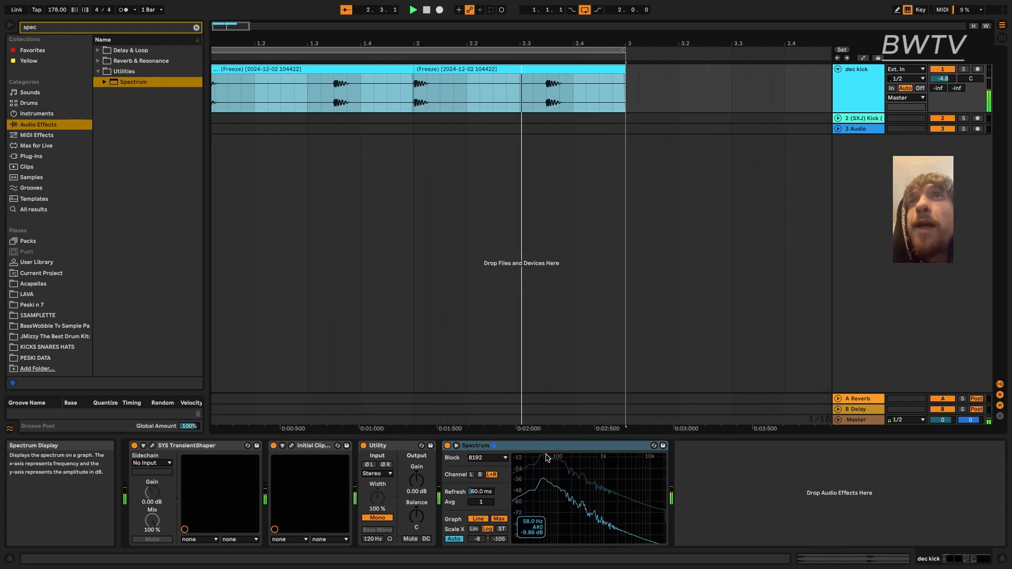
- Load Serum on a MIDI track and set OSC A to the Analog_BD_Sin wavetable
{"action": "left_click", "coordinate": [158, 117]}
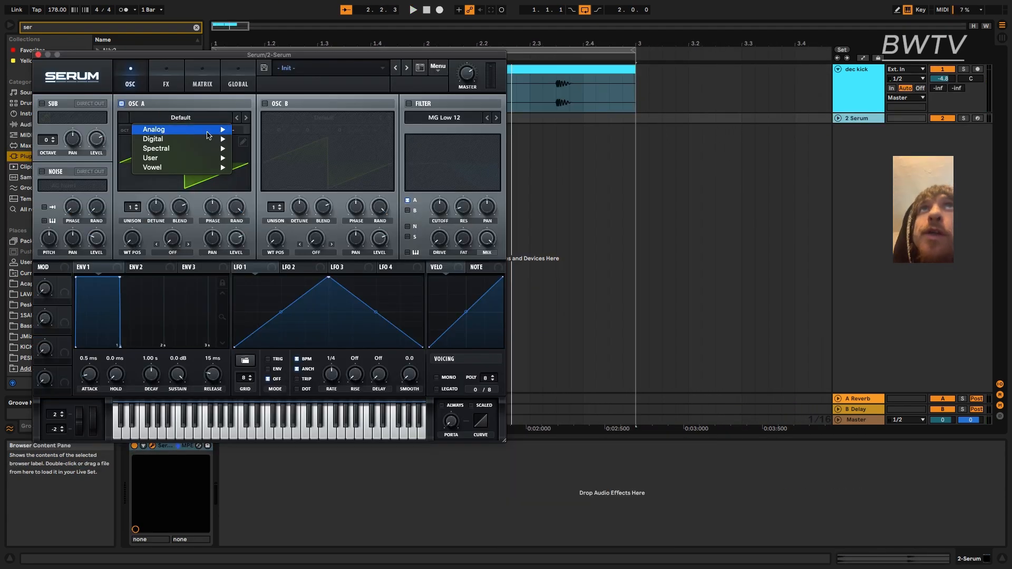
{"action": "mouse_move", "coordinate": [200, 129]}
{"action": "left_click", "coordinate": [272, 150]}
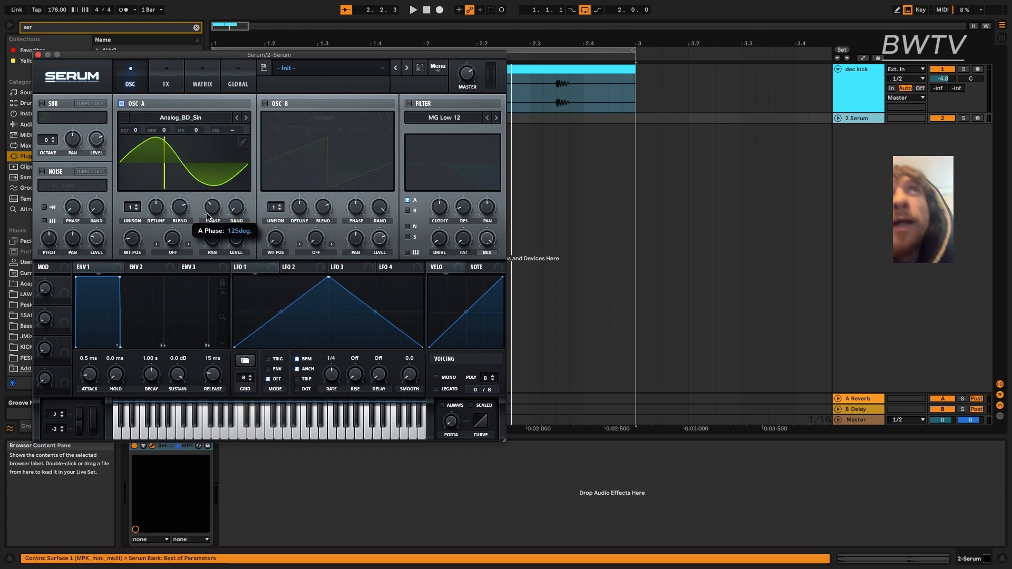
- Enable OSC B with the Analog_BD_Sin wavetable, turn its level down and raise it to octave +1
{"action": "left_click", "coordinate": [265, 103]}
{"action": "left_click", "coordinate": [279, 118]}
{"action": "mouse_move", "coordinate": [316, 129]}
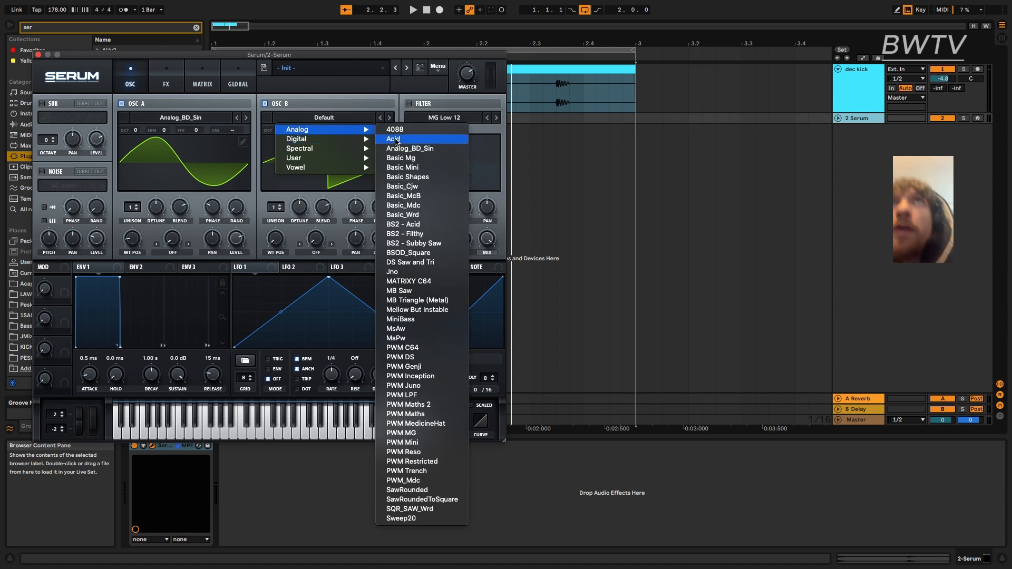
{"action": "left_click", "coordinate": [402, 149]}
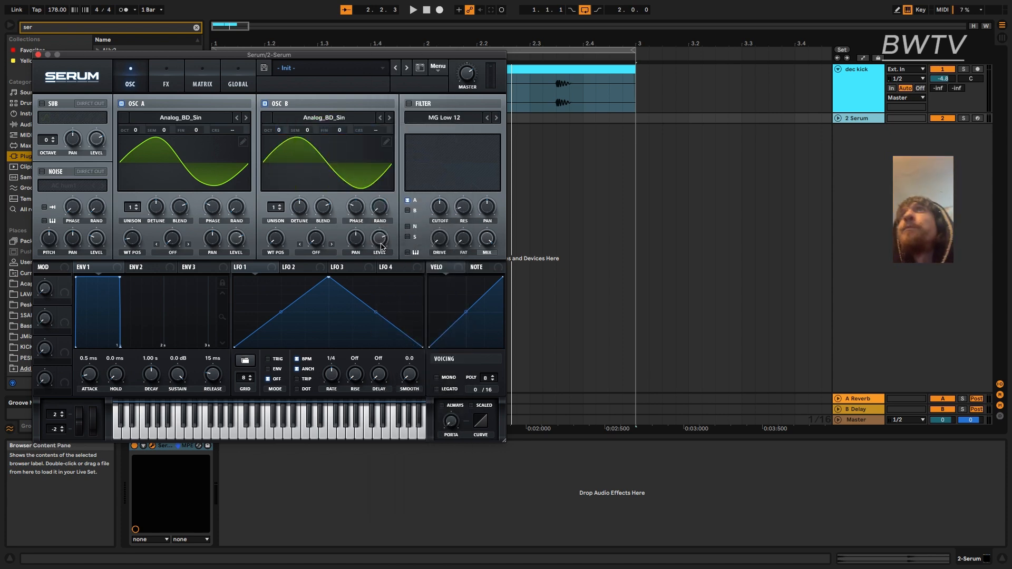
{"action": "left_click_drag", "start_coordinate": [380, 244], "coordinate": [372, 363]}
{"action": "left_click_drag", "start_coordinate": [278, 128], "coordinate": [279, 117]}
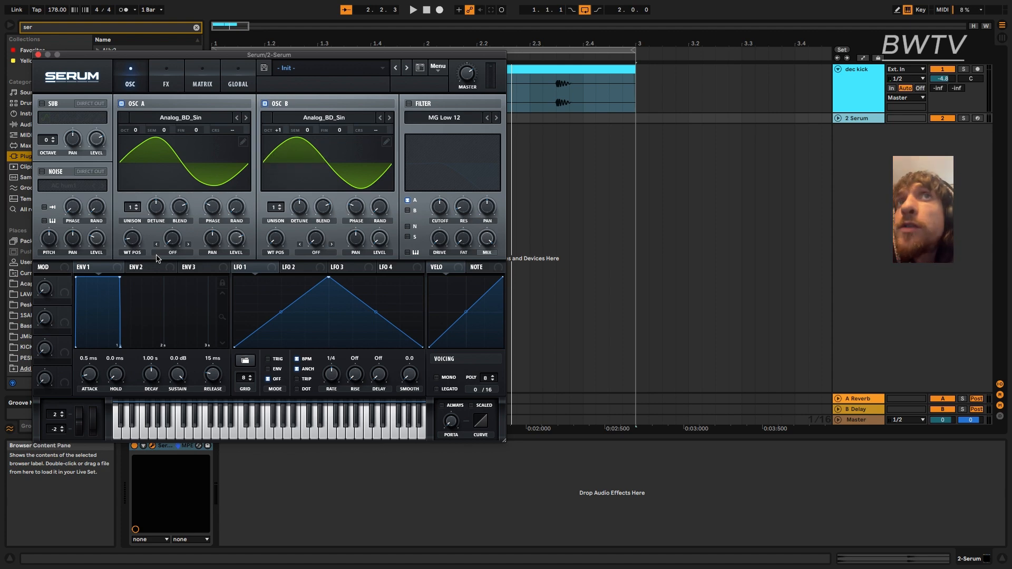
- Set OSC A's warp mode to AM (From B), and shape LFO 1 into a concave curve falling from maximum to zero
{"action": "left_click", "coordinate": [173, 253]}
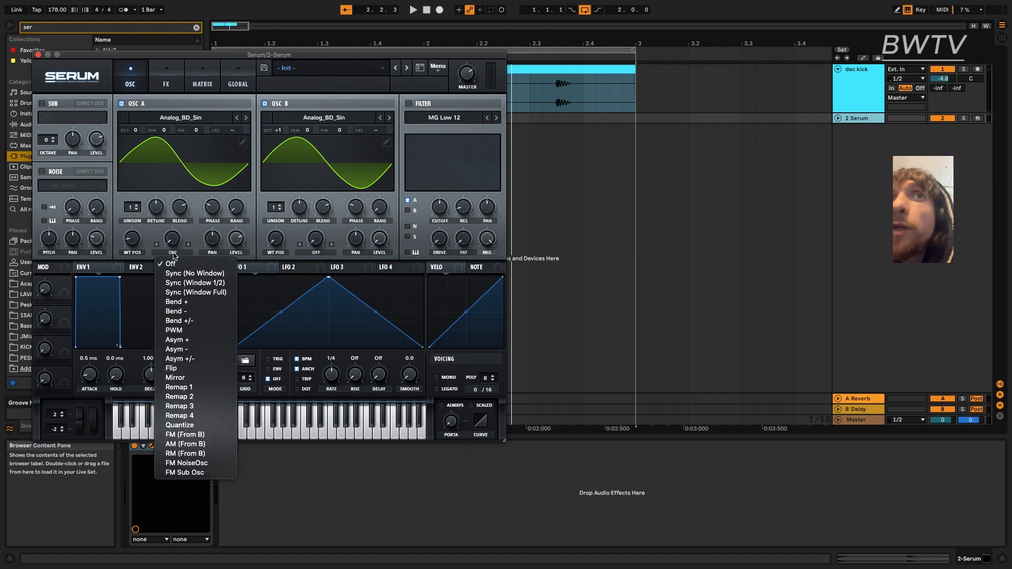
{"action": "left_click", "coordinate": [208, 444]}
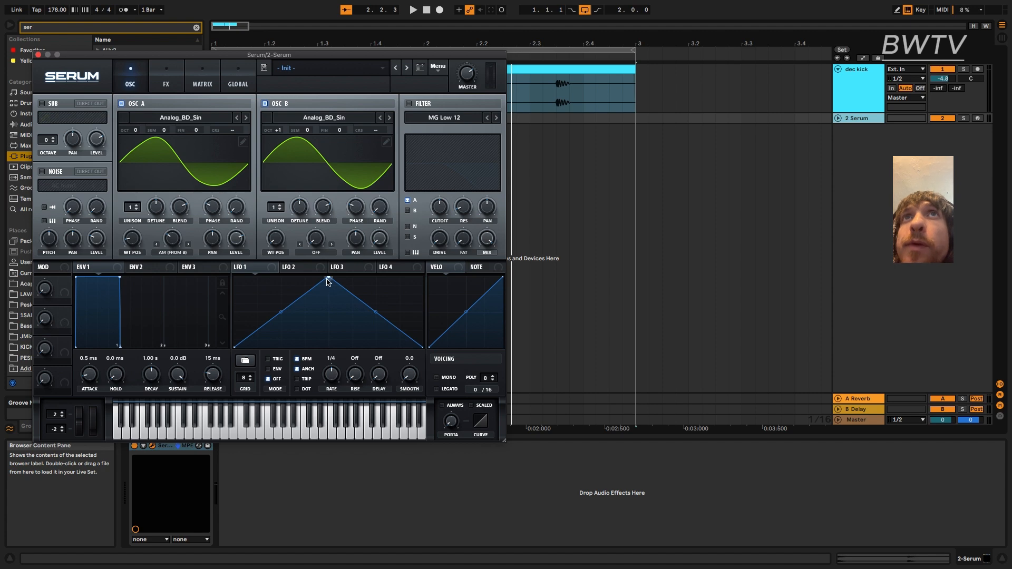
{"action": "left_click_drag", "start_coordinate": [328, 279], "coordinate": [216, 264]}
{"action": "left_click_drag", "start_coordinate": [328, 314], "coordinate": [317, 326]}
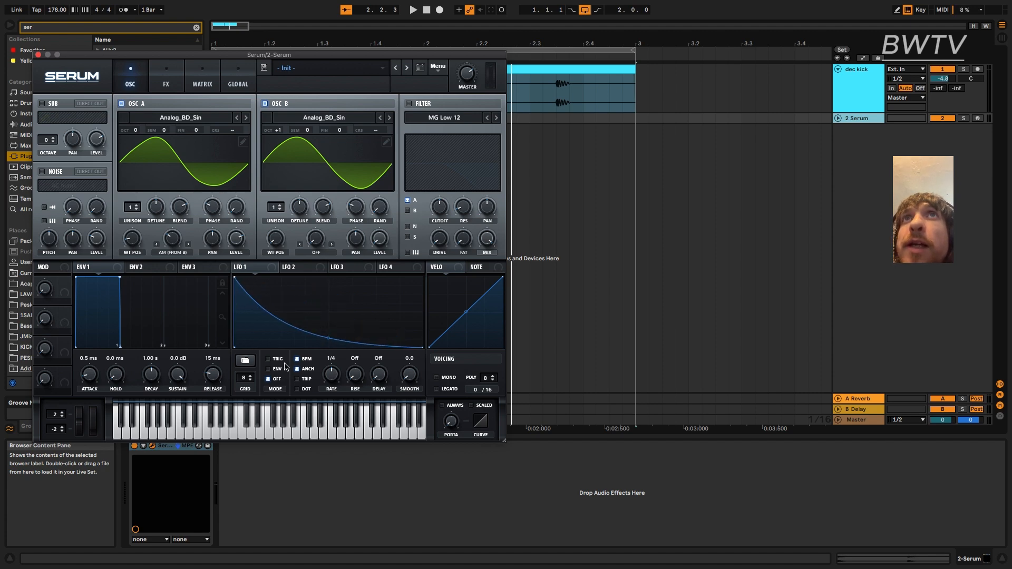
- Route LFO 1 in envelope mode to master tune in Serum's modulation matrix, raising the amount and reducing the output to about half
{"action": "left_click", "coordinate": [201, 77]}
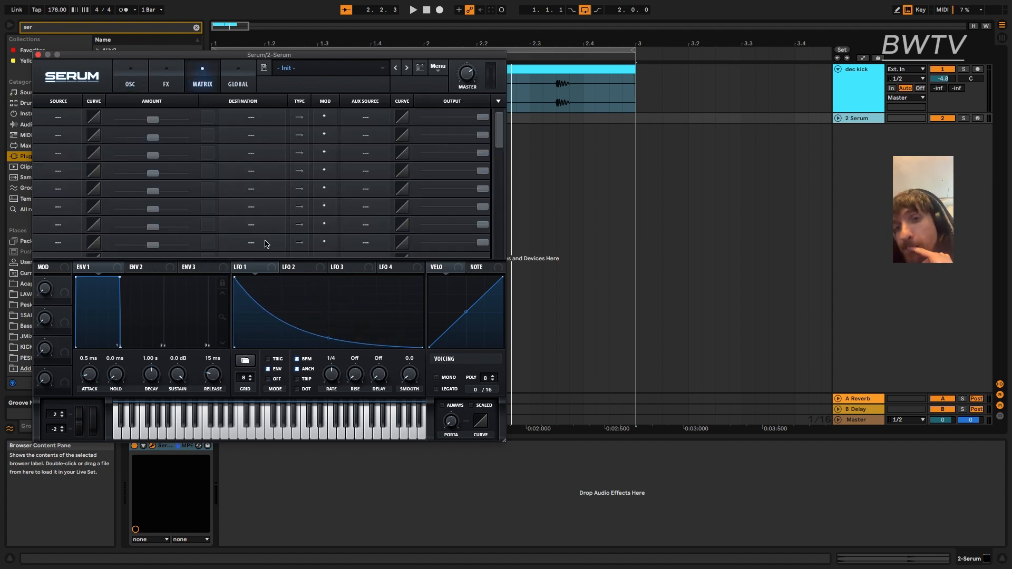
{"action": "left_click_drag", "start_coordinate": [258, 269], "coordinate": [52, 115]}
{"action": "left_click", "coordinate": [220, 113]}
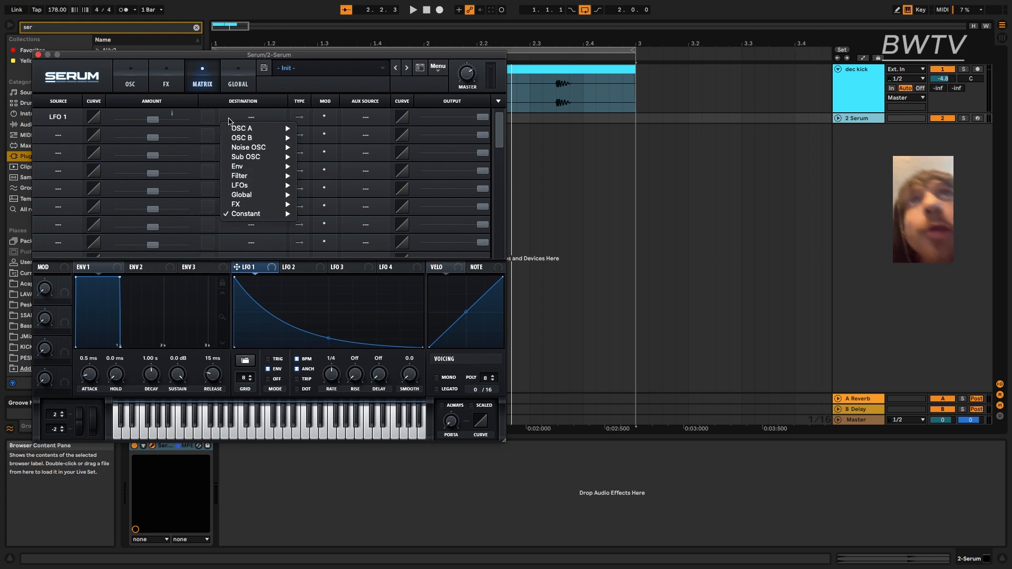
{"action": "mouse_move", "coordinate": [273, 195]}
{"action": "left_click", "coordinate": [335, 199]}
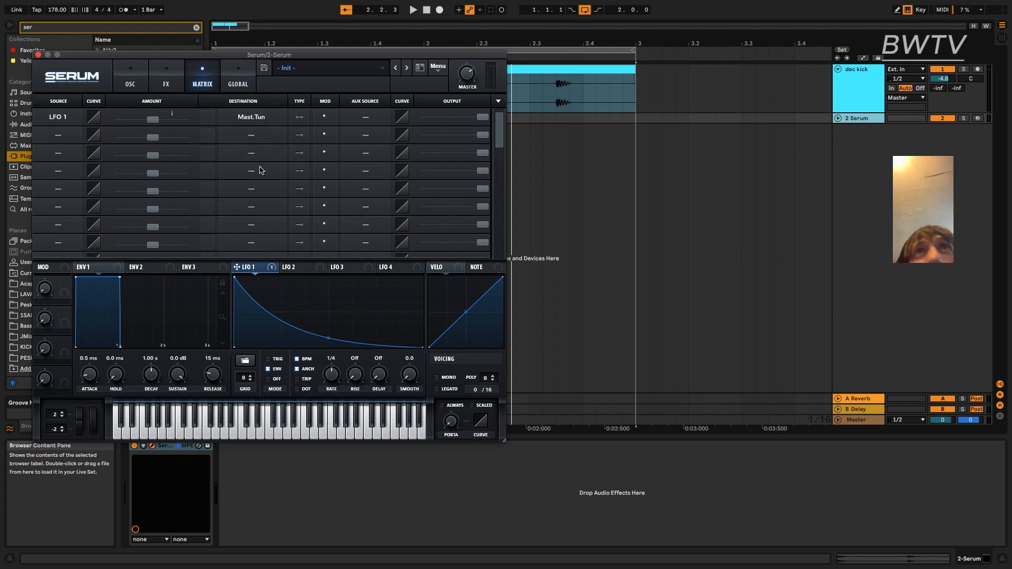
{"action": "left_click_drag", "start_coordinate": [164, 125], "coordinate": [190, 123]}
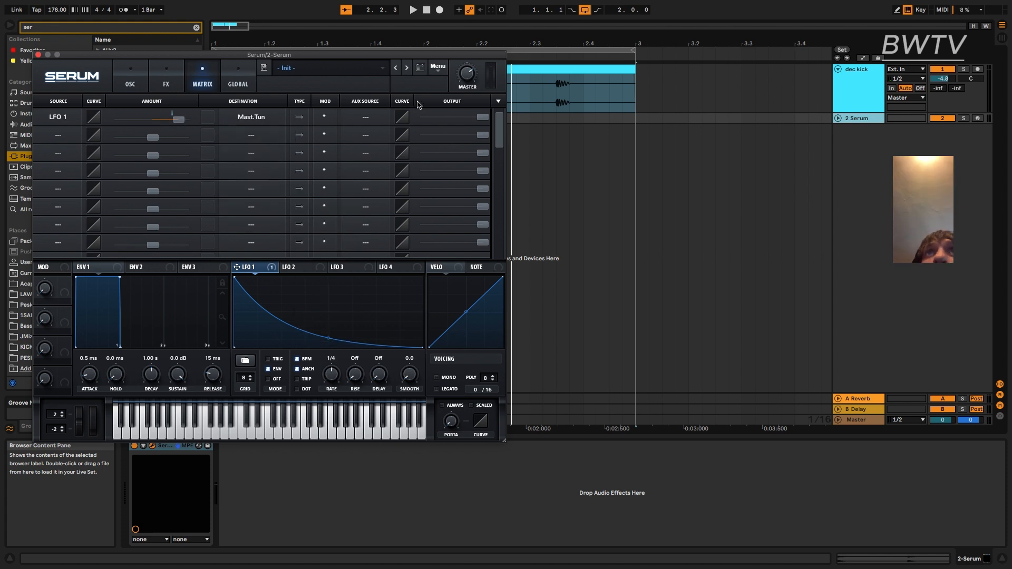
{"action": "left_click_drag", "start_coordinate": [480, 118], "coordinate": [447, 118]}
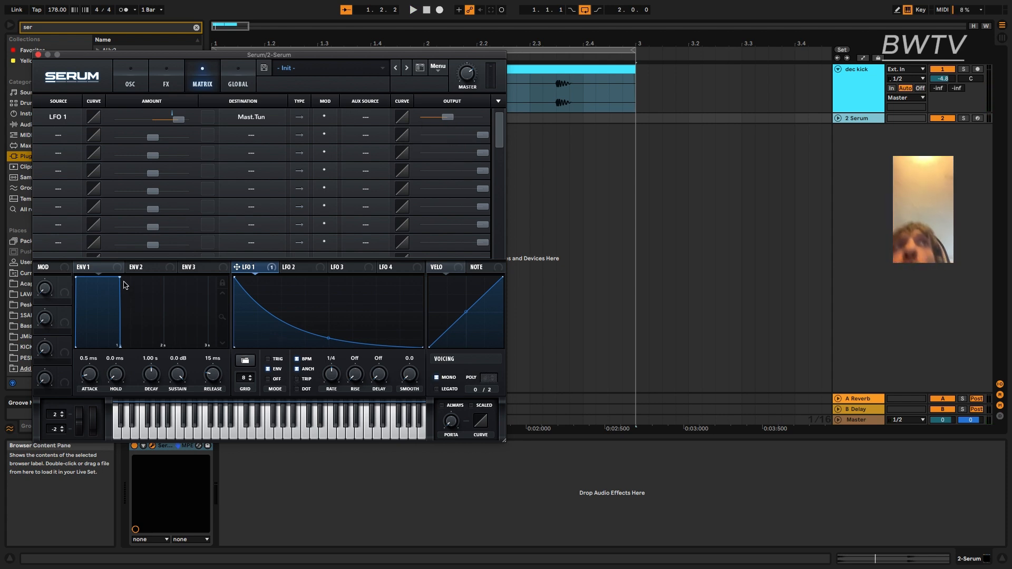
- Set ENV 1 to 9.8 ms attack, 2.62 s decay and -1.0 dB sustain, and shape LFO 2 into a curved rise and fall
{"action": "left_click_drag", "start_coordinate": [120, 278], "coordinate": [192, 281]}
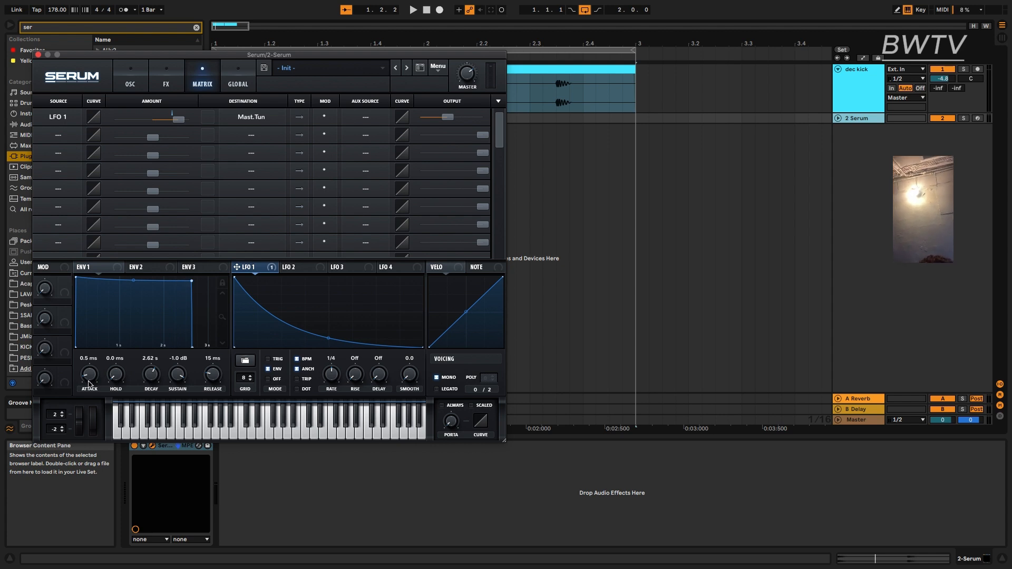
{"action": "left_click", "coordinate": [297, 268]}
{"action": "left_click_drag", "start_coordinate": [282, 312], "coordinate": [293, 278]}
{"action": "left_click_drag", "start_coordinate": [359, 312], "coordinate": [358, 299]}
{"action": "mouse_move", "coordinate": [422, 347]}
{"action": "left_mouse_down"}
{"action": "mouse_move", "coordinate": [397, 346]}
{"action": "mouse_move", "coordinate": [409, 348]}
{"action": "left_mouse_up"}
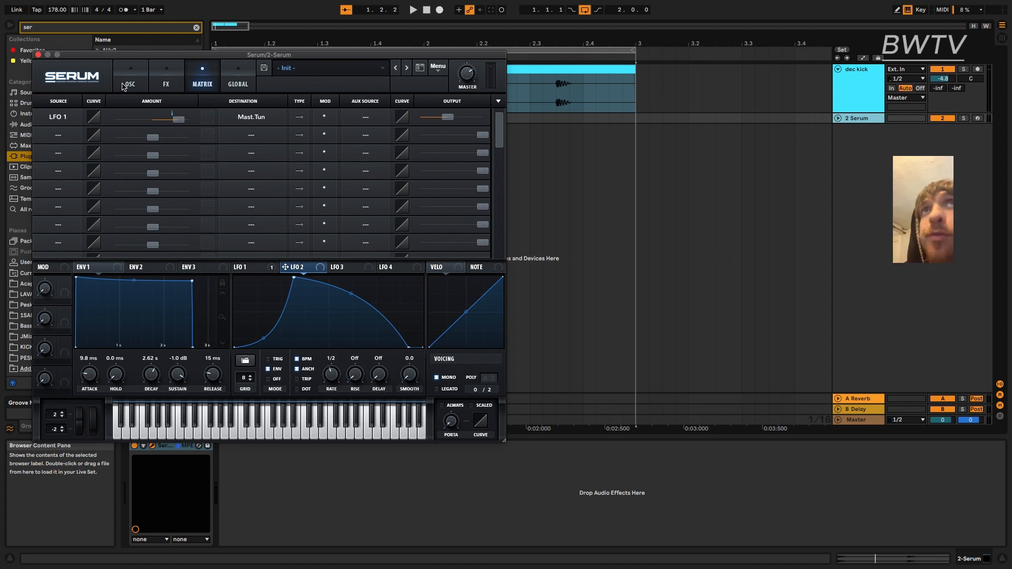
- Assign LFO 2 to the filter's cutoff and drive, enable the MG Low 12 filter and close the Serum editor
{"action": "left_click", "coordinate": [128, 84]}
{"action": "left_click_drag", "start_coordinate": [286, 267], "coordinate": [444, 214]}
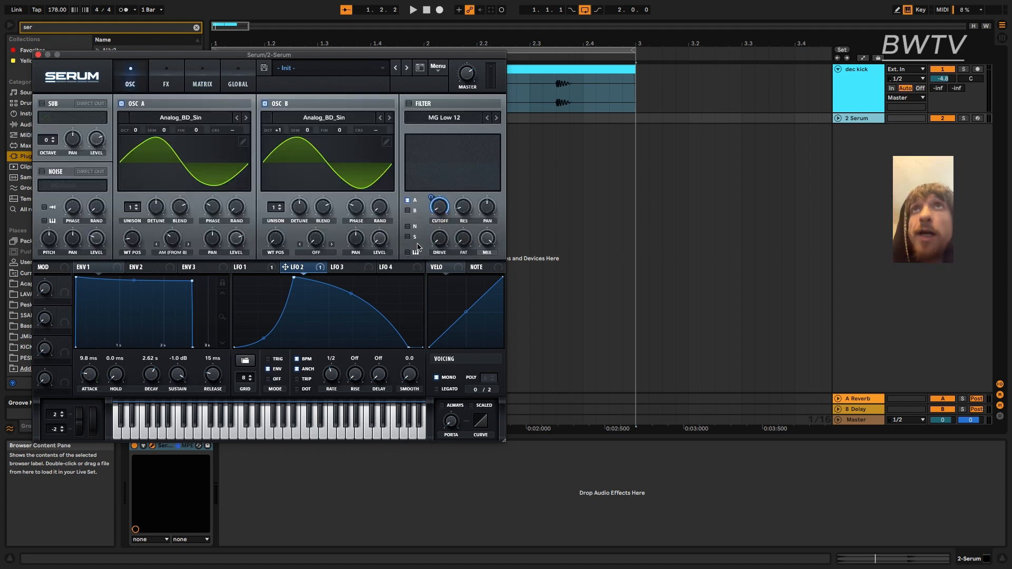
{"action": "left_click_drag", "start_coordinate": [318, 269], "coordinate": [439, 239]}
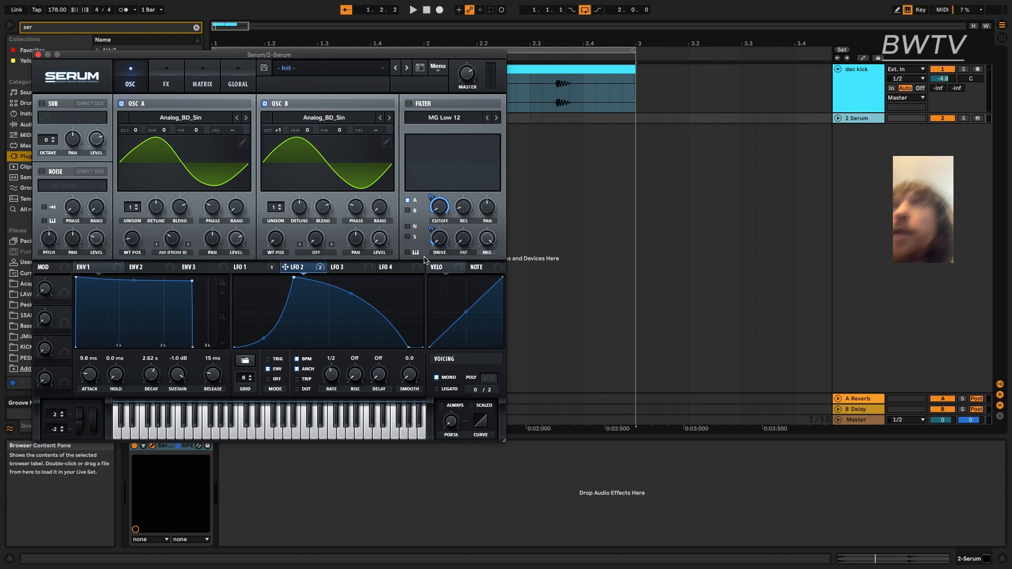
{"action": "left_click", "coordinate": [409, 104]}
{"action": "key", "text": "space"}
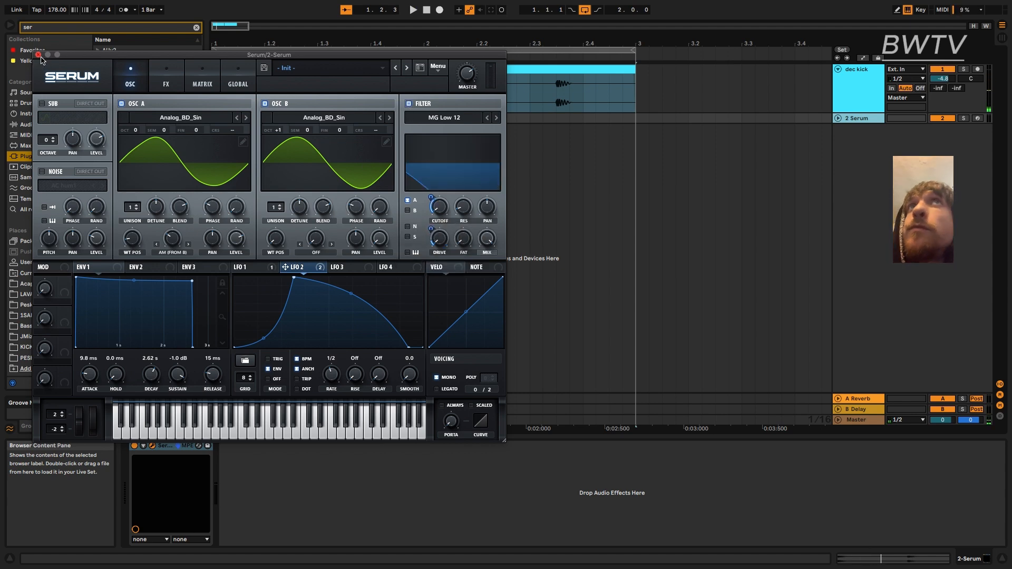
{"action": "left_click", "coordinate": [39, 55]}
- Create a half-bar MIDI clip at bar 1 on the Serum track and draw one D#3 note lasting about a beat and a third
{"action": "left_click", "coordinate": [219, 118]}
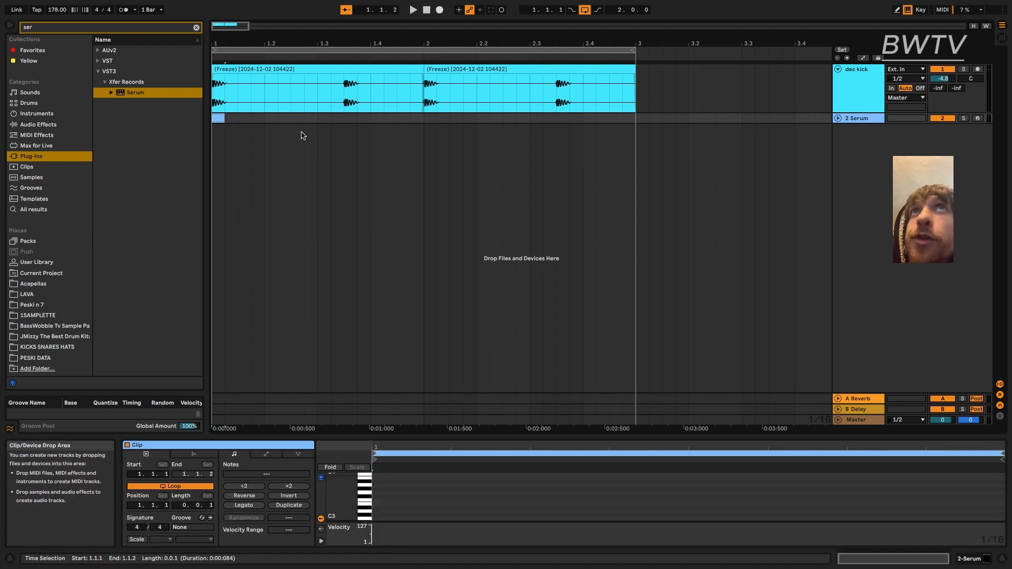
{"action": "left_click_drag", "start_coordinate": [317, 133], "coordinate": [203, 129]}
{"action": "key", "text": "super+j"}
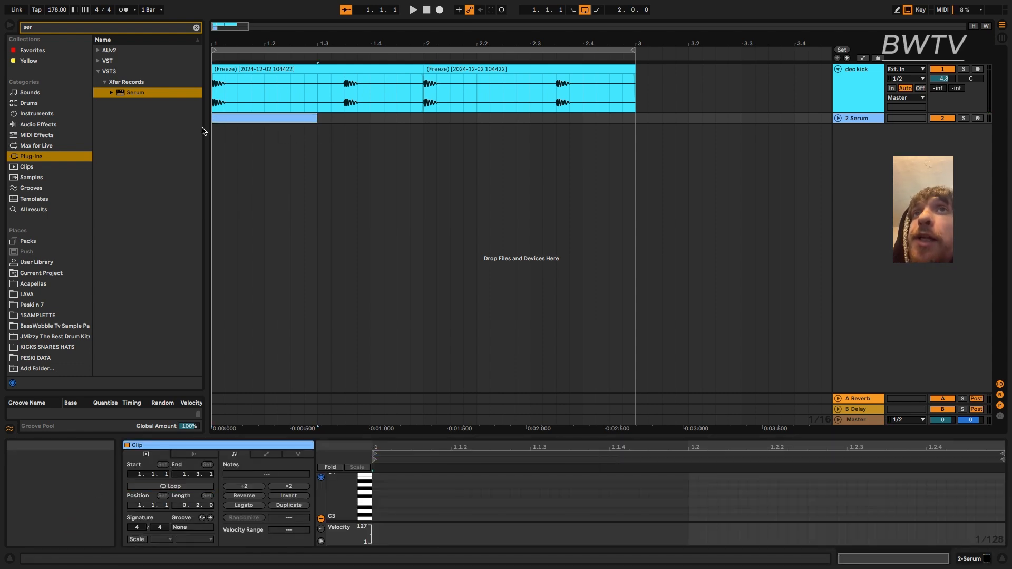
{"action": "double_click", "coordinate": [378, 508]}
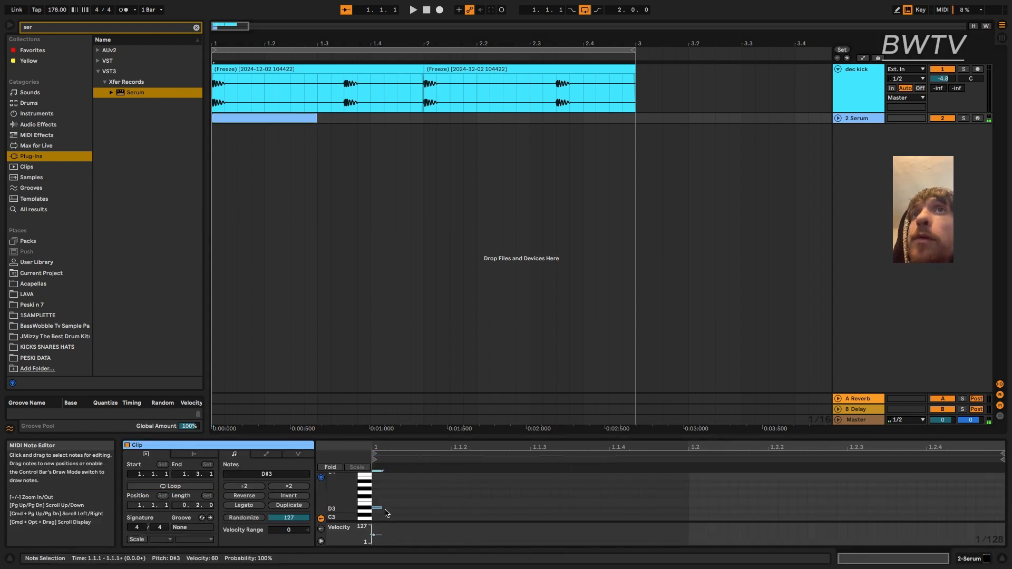
{"action": "left_click", "coordinate": [383, 513]}
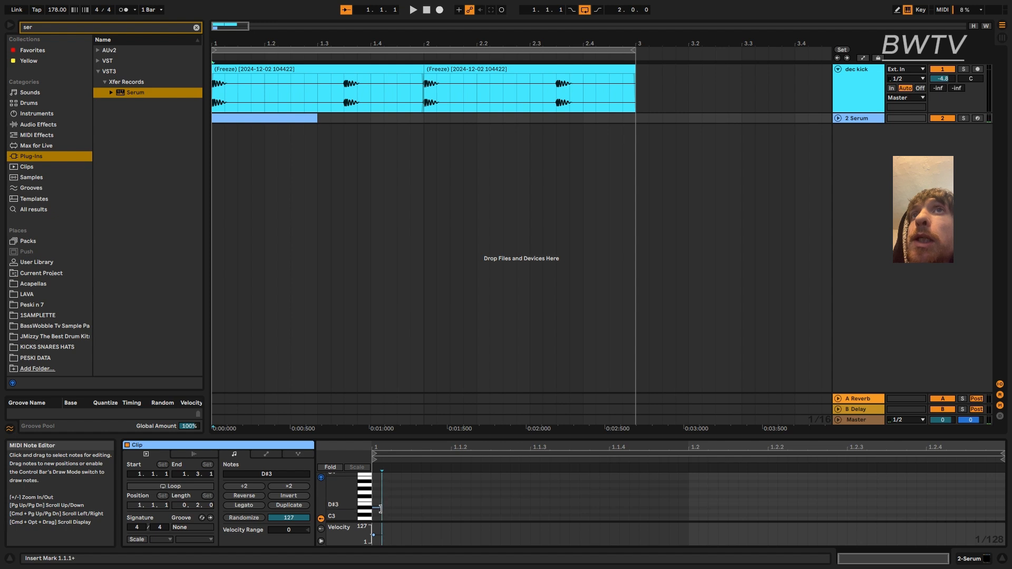
{"action": "left_click_drag", "start_coordinate": [381, 508], "coordinate": [788, 508]}
- Transpose the clip's note up to A#3
{"action": "key", "text": "Up"}
{"action": "key", "text": "Up"}
{"action": "key", "text": "Up"}
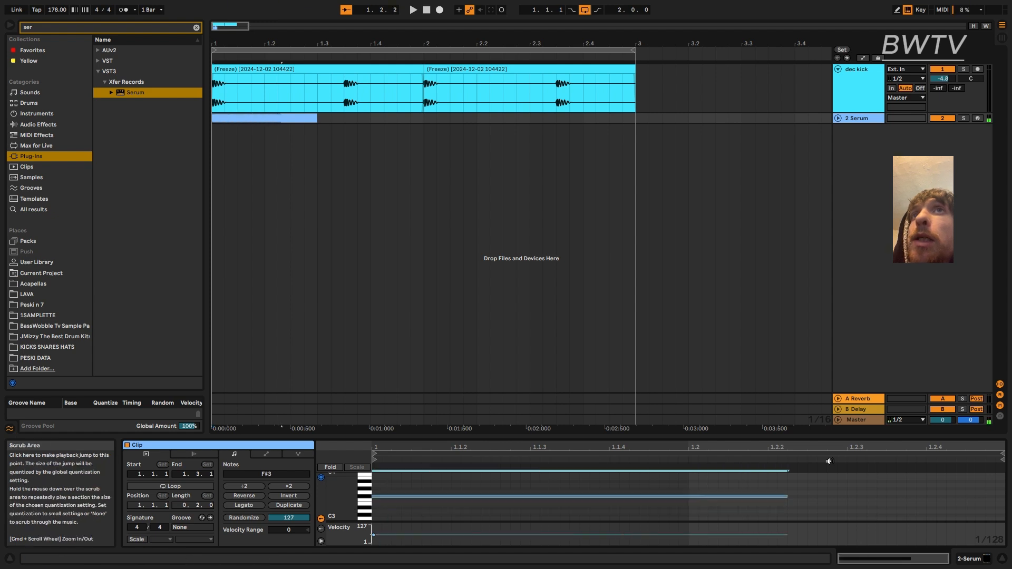
{"action": "key", "text": "Up"}
{"action": "key", "text": "Up"}
{"action": "key", "text": "Up"}
{"action": "key", "text": "Up"}
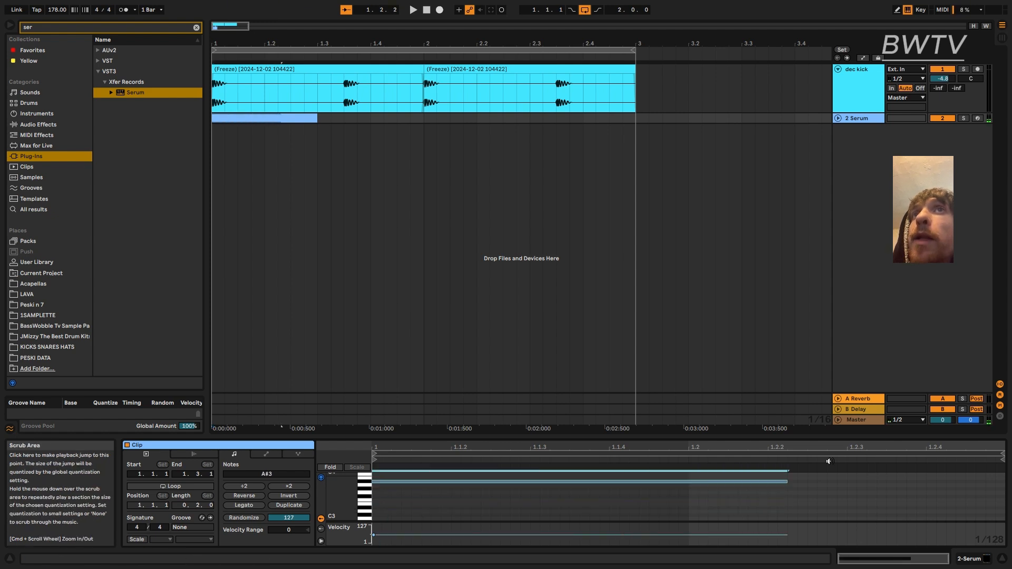
- Repeat the bass clip under each kick hit and play the loop with the Serum editor open
{"action": "left_click", "coordinate": [861, 99]}
{"action": "key", "text": "space"}
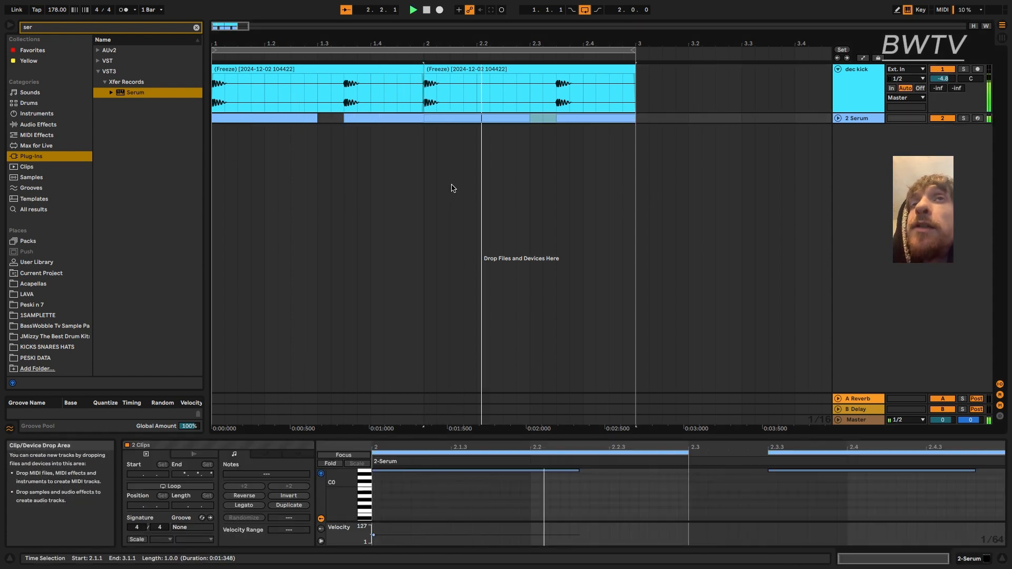
{"action": "scroll", "coordinate": [778, 165], "scroll_direction": "right", "scroll_amount": 1}
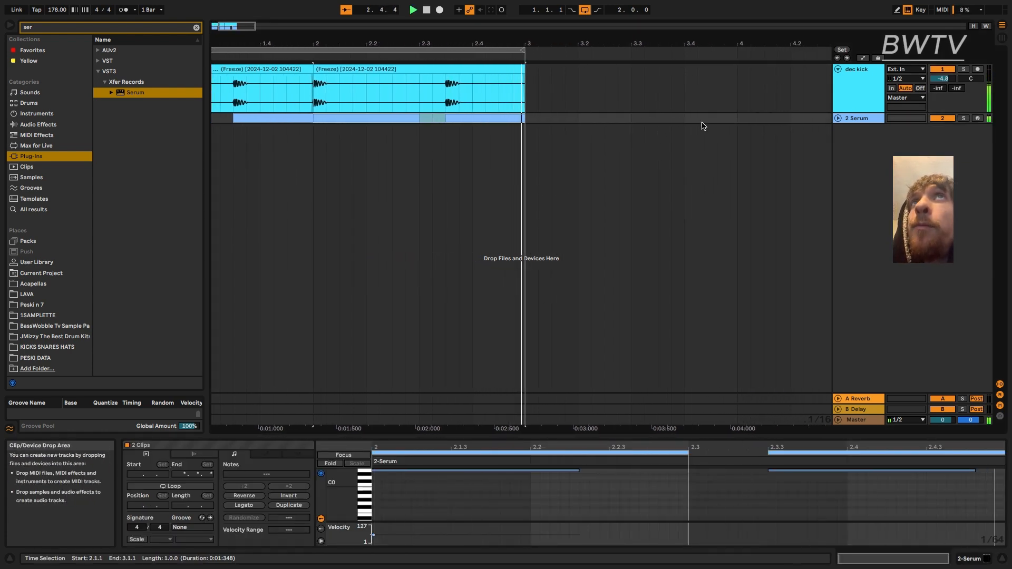
{"action": "double_click", "coordinate": [866, 119]}
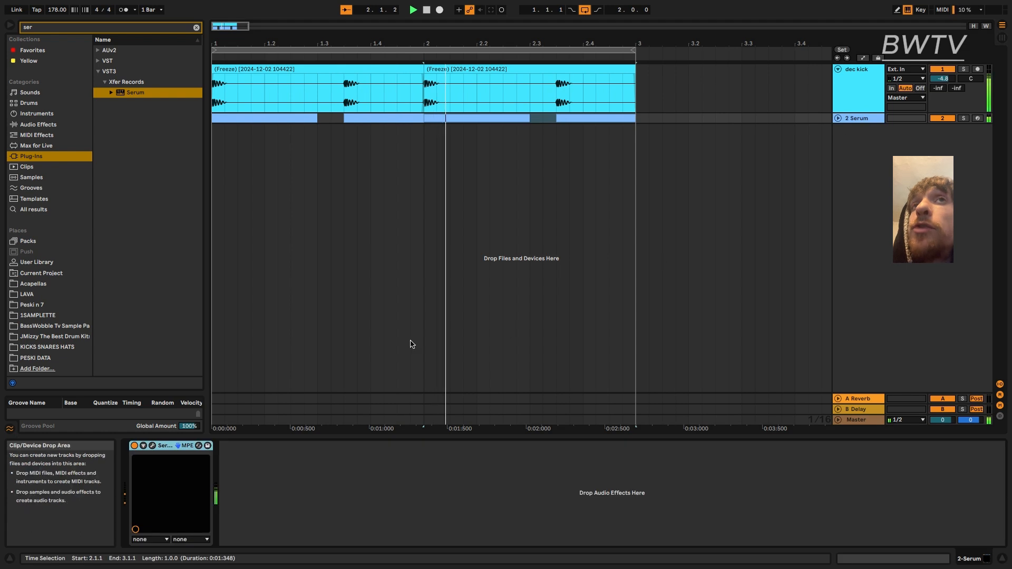
{"action": "left_click", "coordinate": [152, 446]}
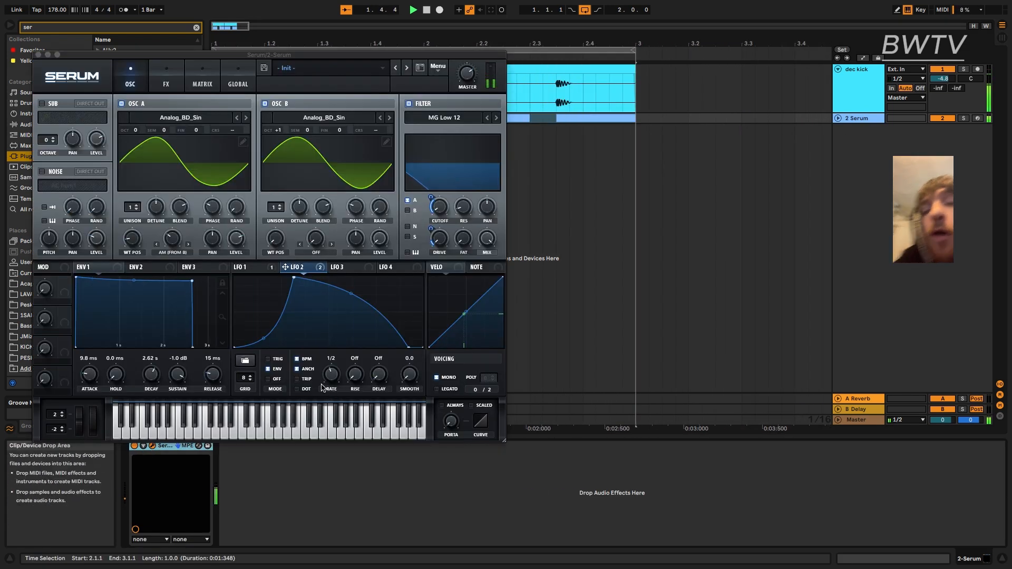
- Unsync LFO 2 from BPM, set its rate to 4.1 Hz and smooth to 72.4, and set ENV 1's release to 677 ms
{"action": "left_click", "coordinate": [303, 361]}
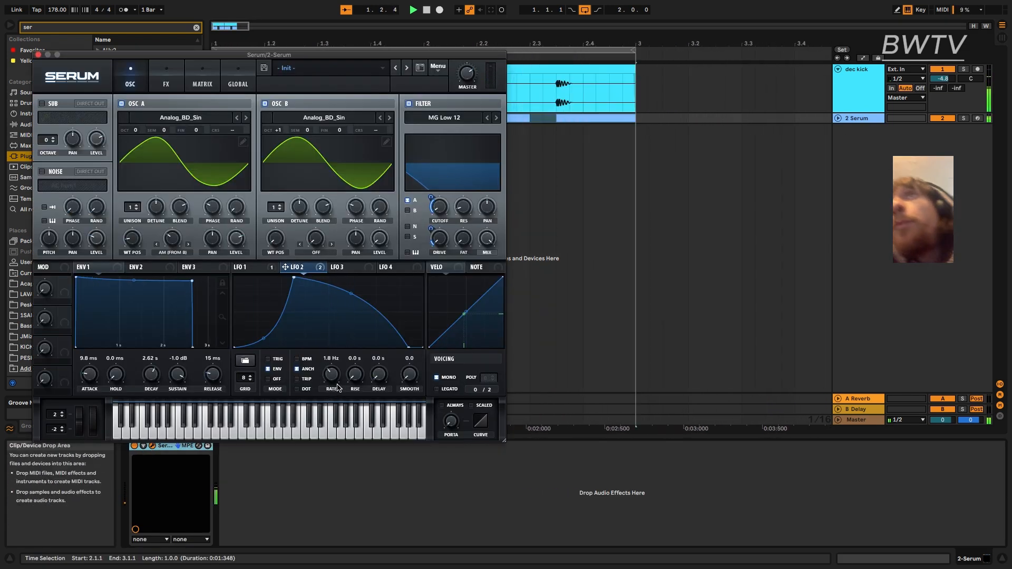
{"action": "left_click_drag", "start_coordinate": [337, 387], "coordinate": [338, 380]}
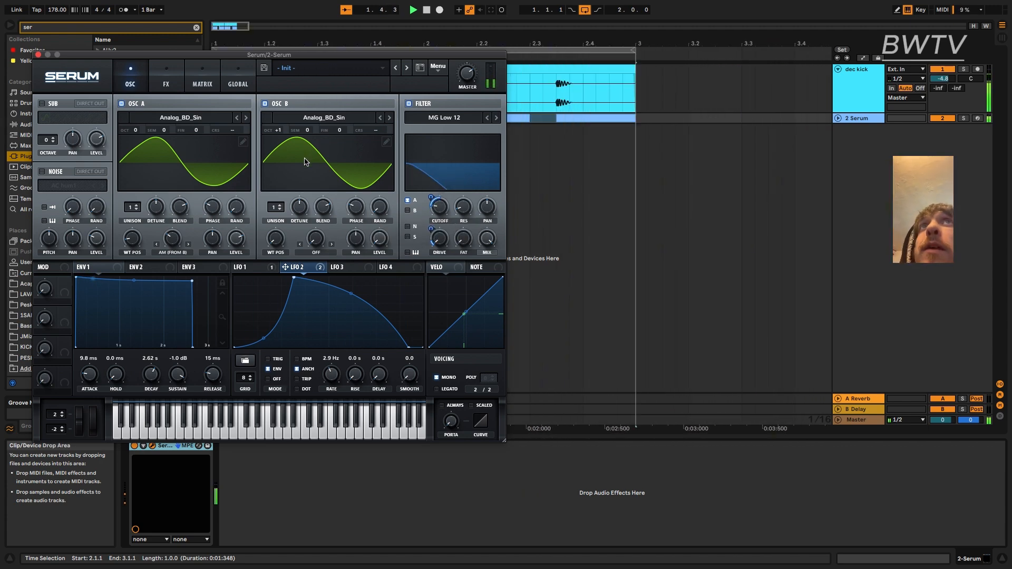
{"action": "left_click_drag", "start_coordinate": [212, 381], "coordinate": [221, 359]}
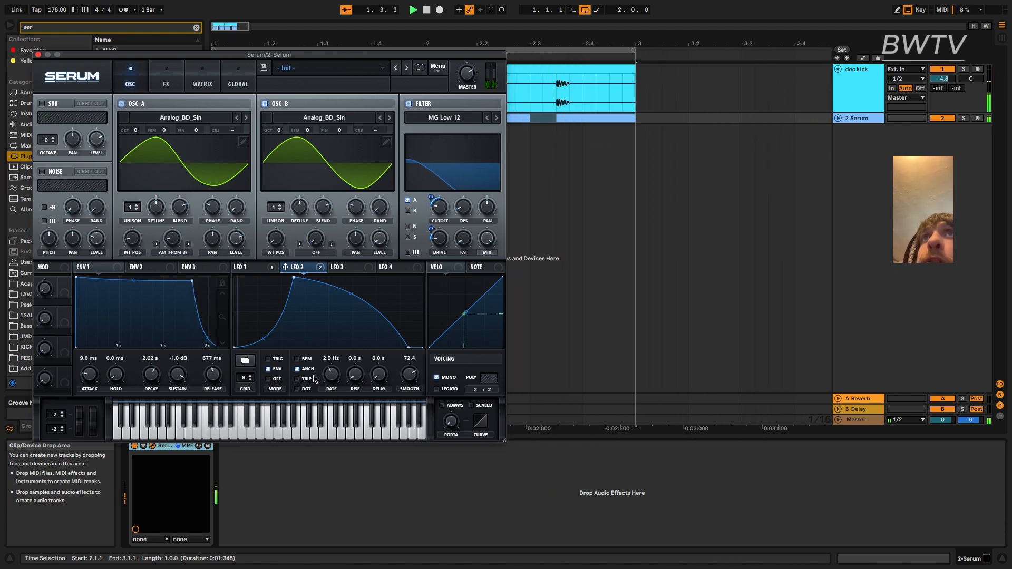
{"action": "mouse_move", "coordinate": [326, 376]}
{"action": "left_mouse_down"}
{"action": "mouse_move", "coordinate": [327, 385]}
{"action": "mouse_move", "coordinate": [326, 371]}
{"action": "left_mouse_up"}
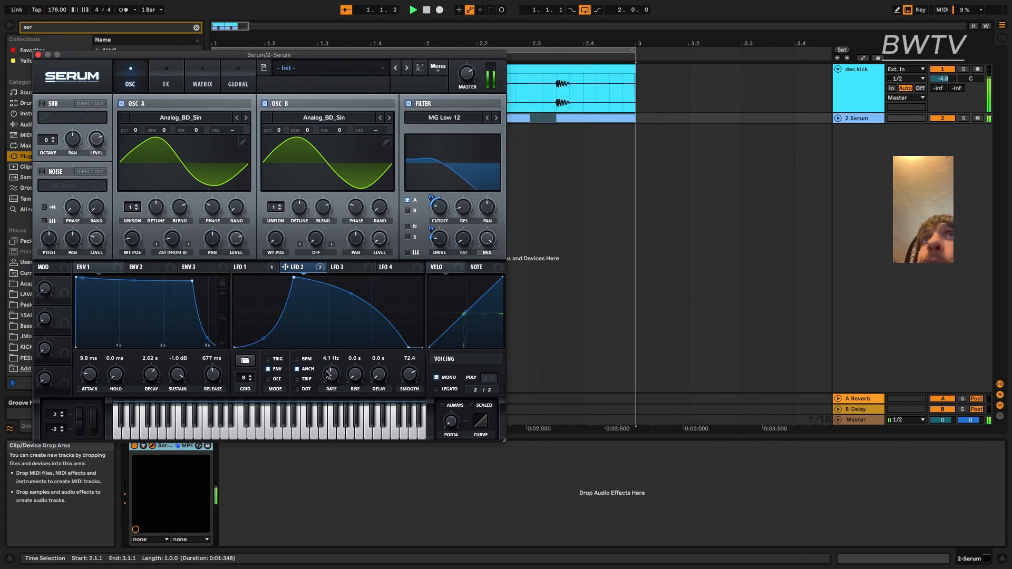
- Unsync LFO 1 from BPM and set its rate to 16.2 Hz
{"action": "left_click", "coordinate": [264, 268]}
{"action": "left_click", "coordinate": [298, 359]}
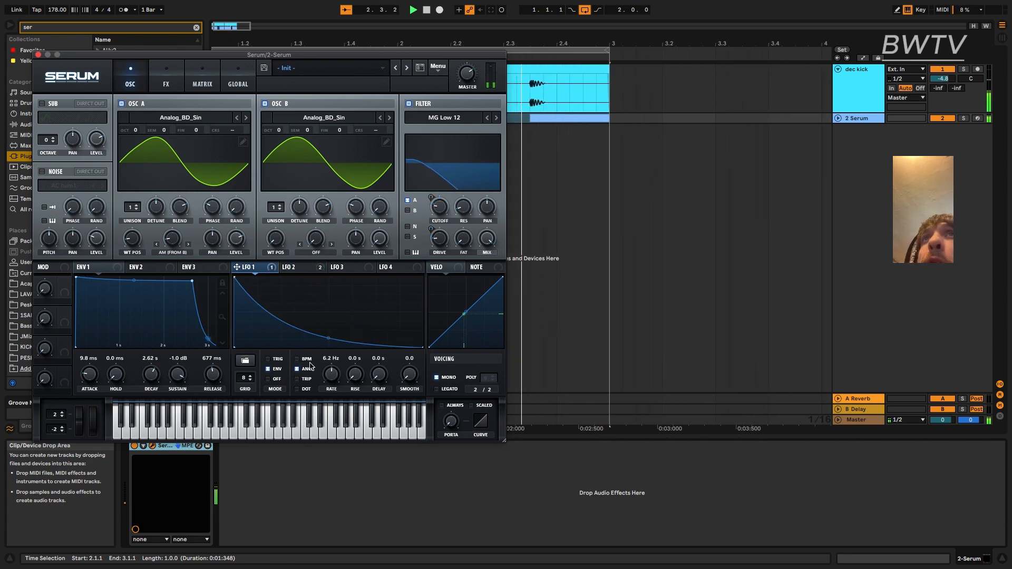
{"action": "left_click_drag", "start_coordinate": [331, 375], "coordinate": [331, 378]}
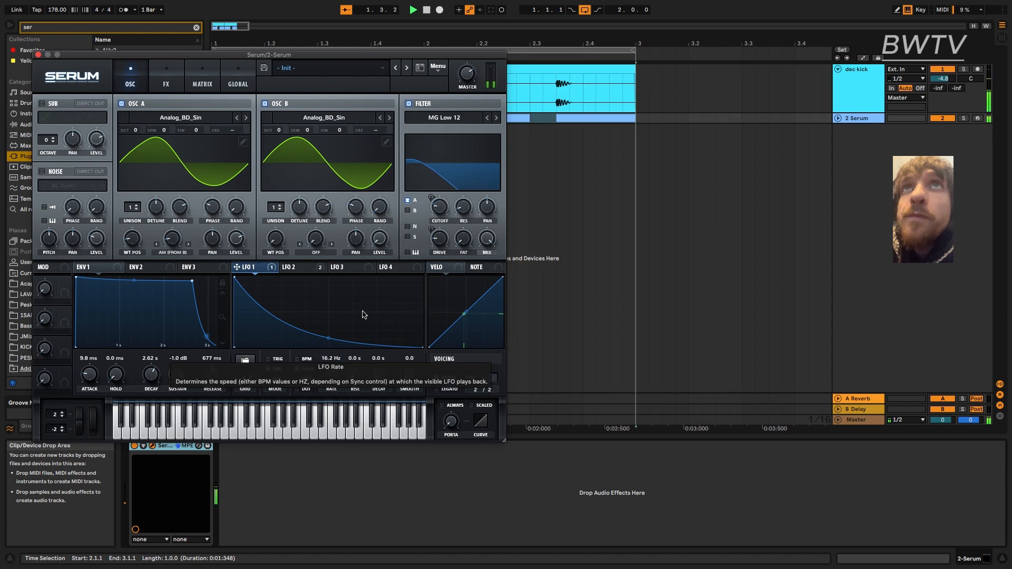
- Enable Serum's Compressor and EQ effects, switch the EQ's high band to low-pass and adjust its Q
{"action": "left_click", "coordinate": [166, 76]}
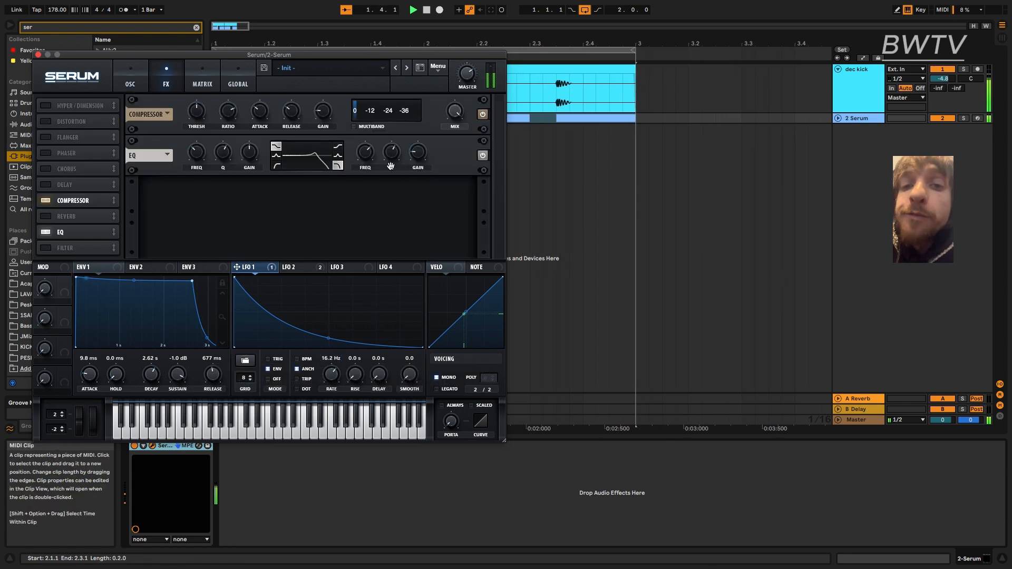
{"action": "left_click", "coordinate": [342, 167]}
{"action": "left_click_drag", "start_coordinate": [391, 154], "coordinate": [388, 165]}
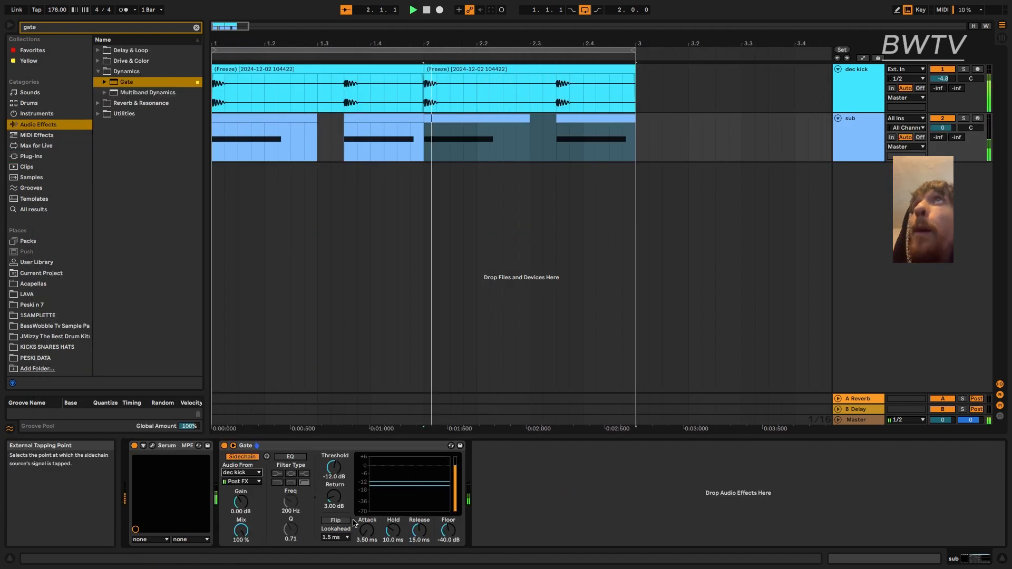
- Flip the sub track's kick-sidechained Gate and set hold to 5.08 ms, release to 171 ms and floor to -10.1 dB
{"action": "left_click", "coordinate": [336, 520]}
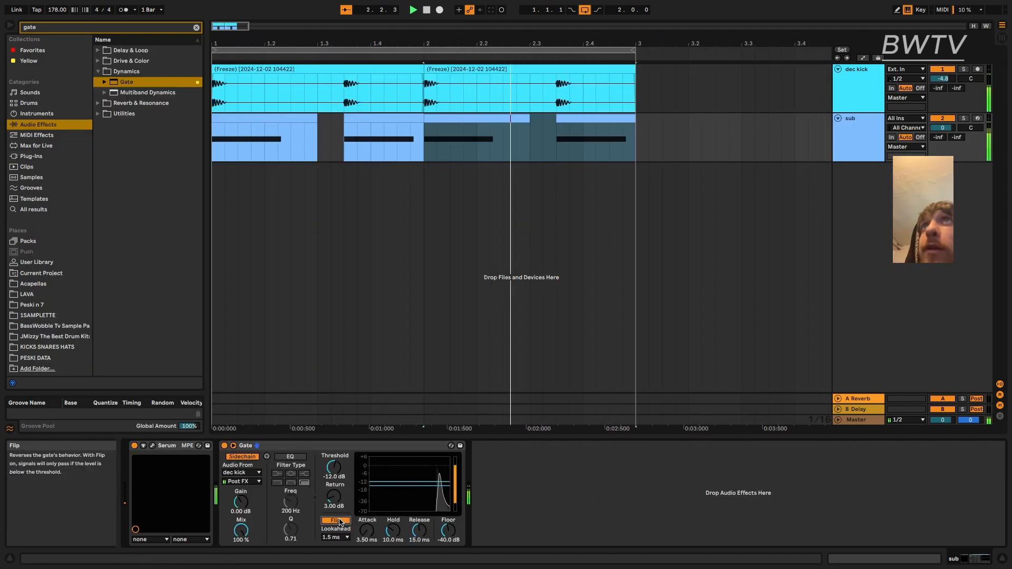
{"action": "mouse_move", "coordinate": [454, 534]}
{"action": "left_mouse_down"}
{"action": "mouse_move", "coordinate": [454, 543]}
{"action": "mouse_move", "coordinate": [420, 518]}
{"action": "mouse_move", "coordinate": [450, 522]}
{"action": "mouse_move", "coordinate": [450, 503]}
{"action": "mouse_move", "coordinate": [449, 533]}
{"action": "left_mouse_up"}
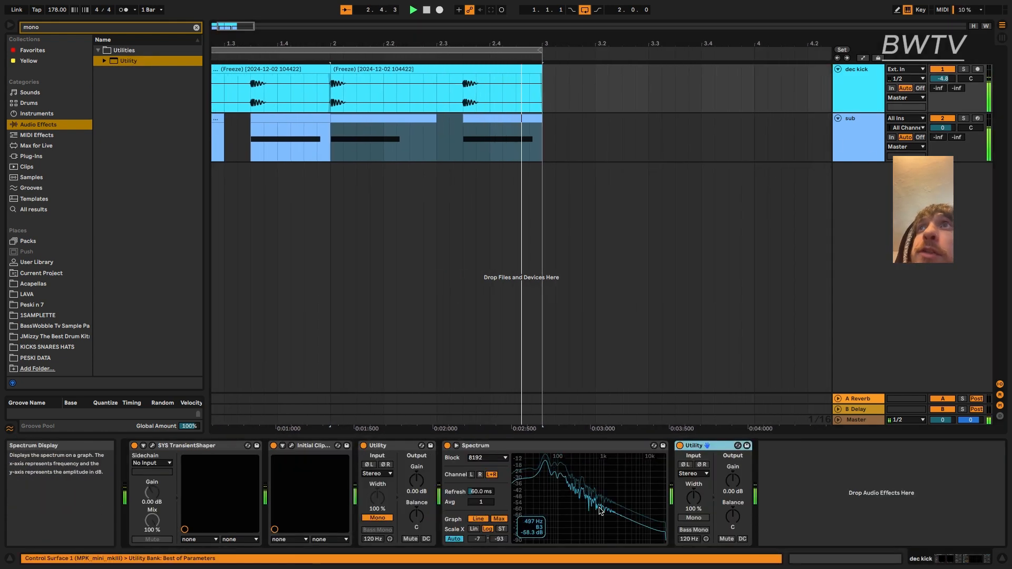
- Switch the kick's second Utility to mono and lower the kick and sub track volumes in the mixer
{"action": "left_click", "coordinate": [702, 519]}
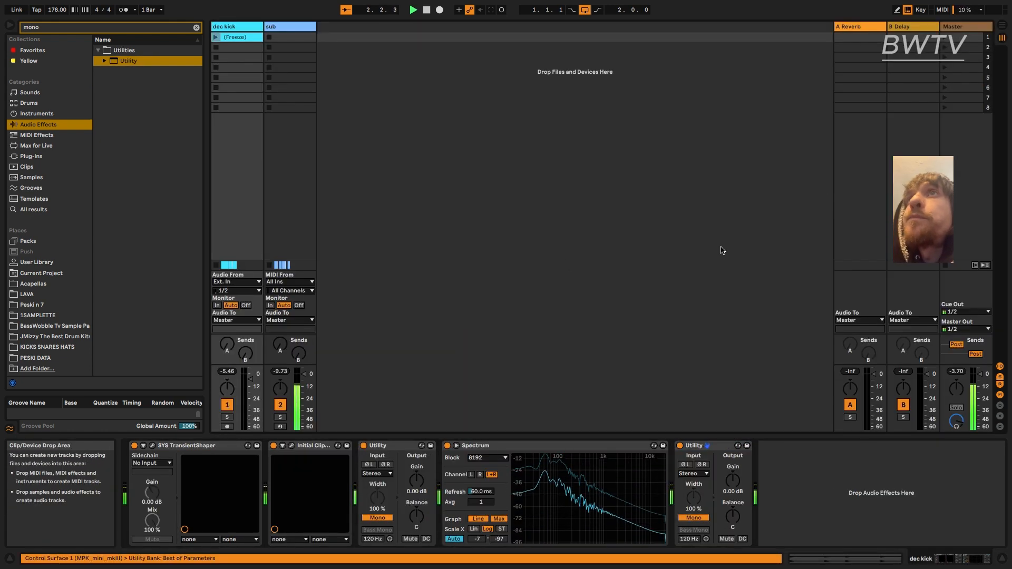
{"action": "key", "text": "Tab"}
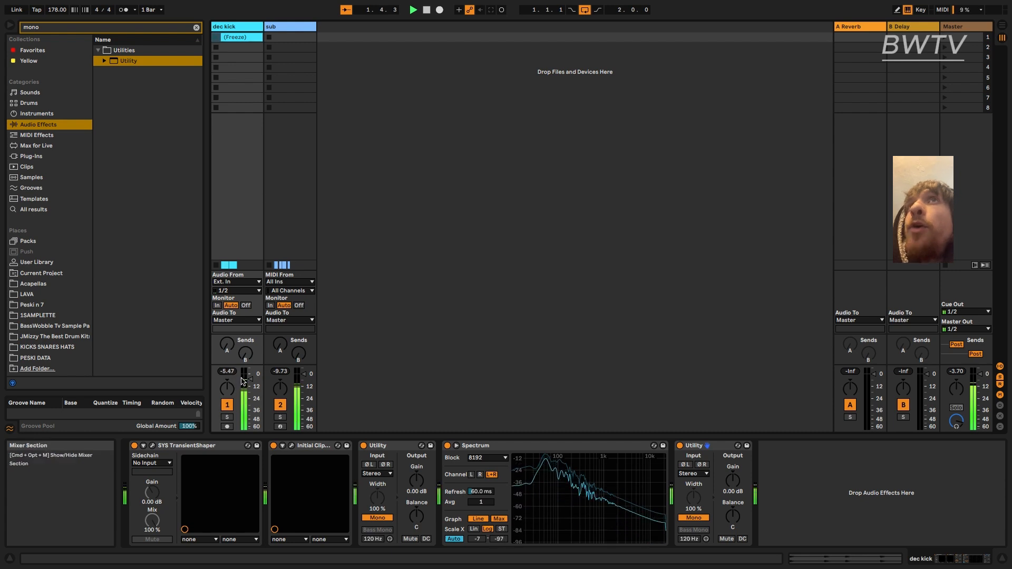
{"action": "left_click_drag", "start_coordinate": [249, 380], "coordinate": [248, 393]}
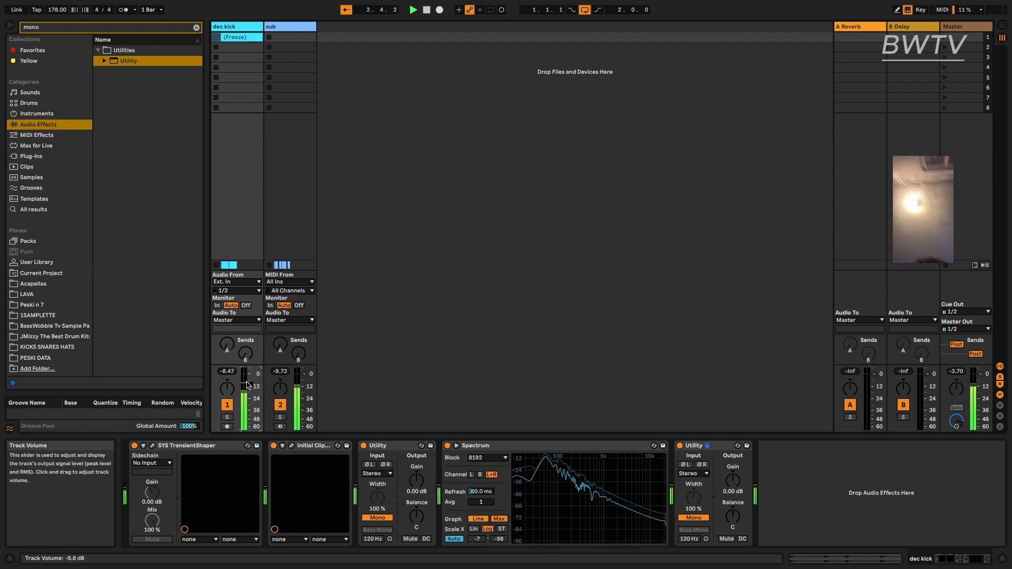
{"action": "left_click_drag", "start_coordinate": [252, 386], "coordinate": [254, 390]}
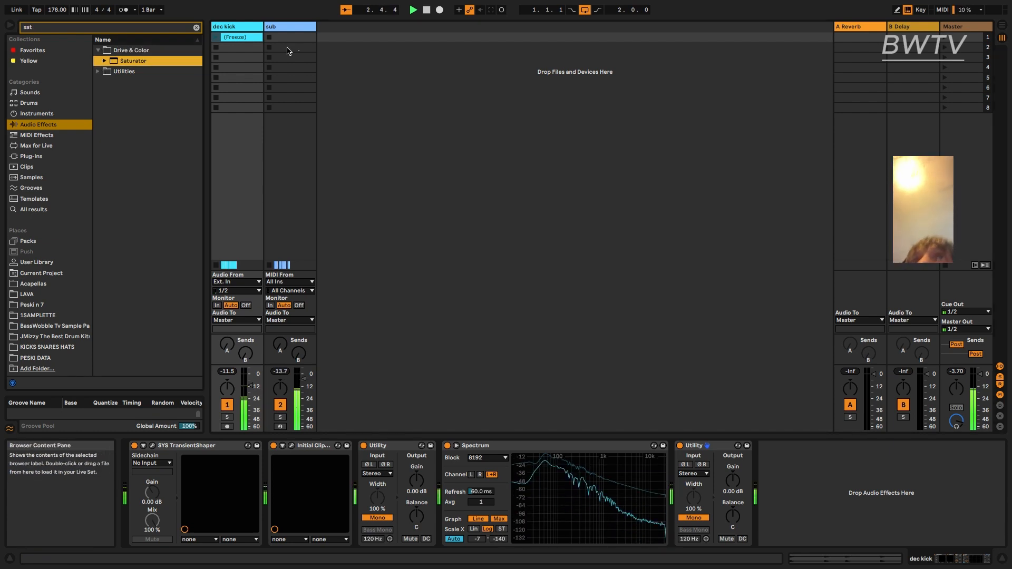
- Add a Saturator after the mono Utility on the sub track and set its drive to 6.29 dB
{"action": "left_click", "coordinate": [287, 39]}
{"action": "left_click_drag", "start_coordinate": [569, 471], "coordinate": [569, 460]}
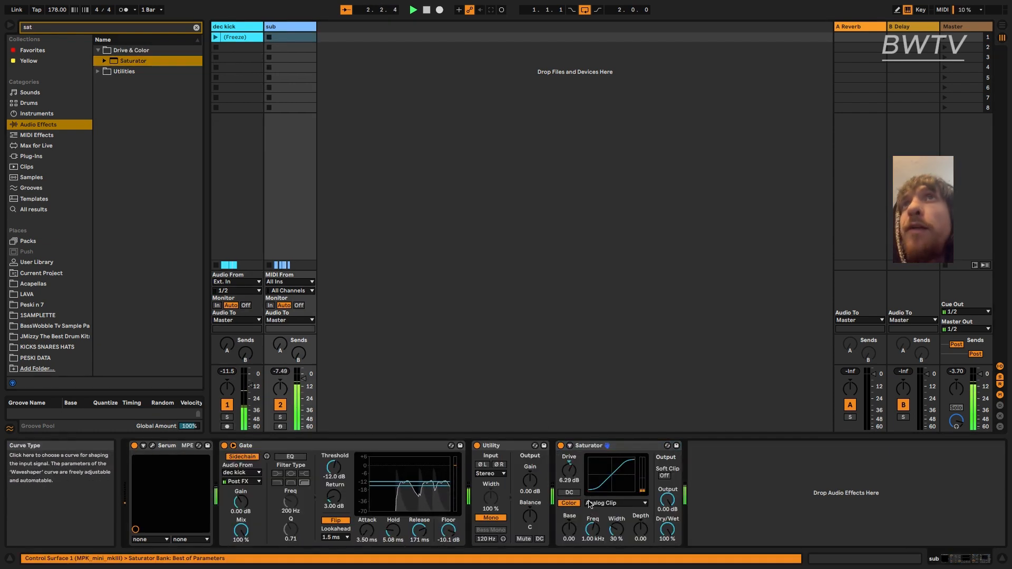
- Set the sub track Saturator's curve type to Sinoid Fold and open the Pro-L 2 limiter at the end of the chain
{"action": "left_click", "coordinate": [589, 504]}
{"action": "left_click", "coordinate": [592, 546]}
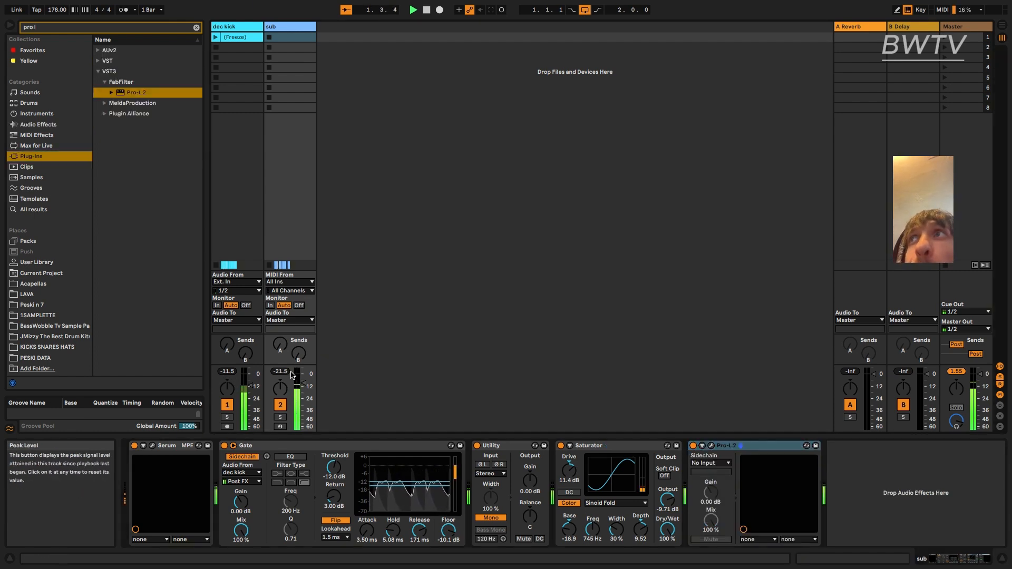
{"action": "left_click", "coordinate": [710, 447]}
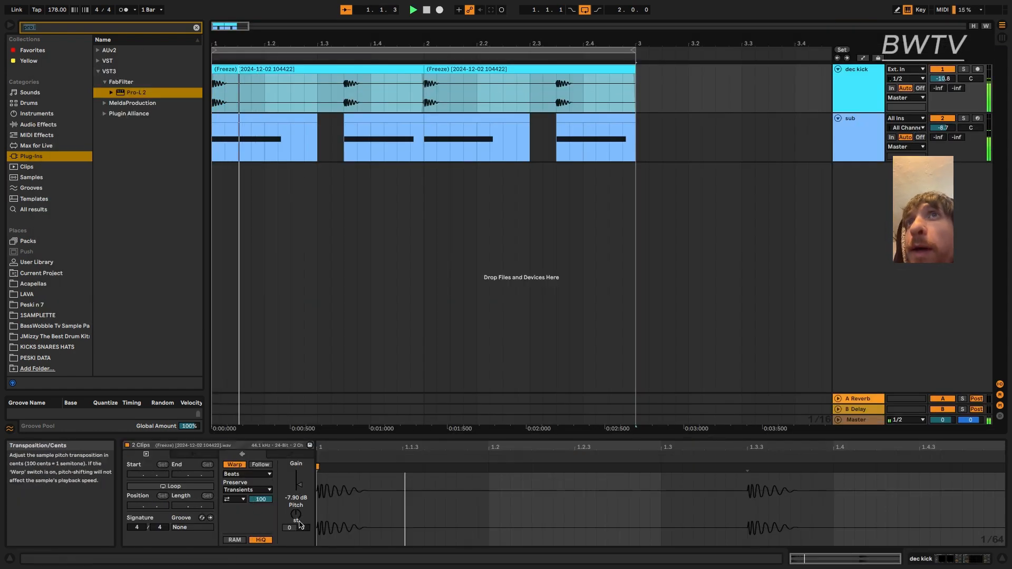
- Transpose both frozen kick clips to -2 semitones while listening to them against the sub
{"action": "key", "text": "space"}
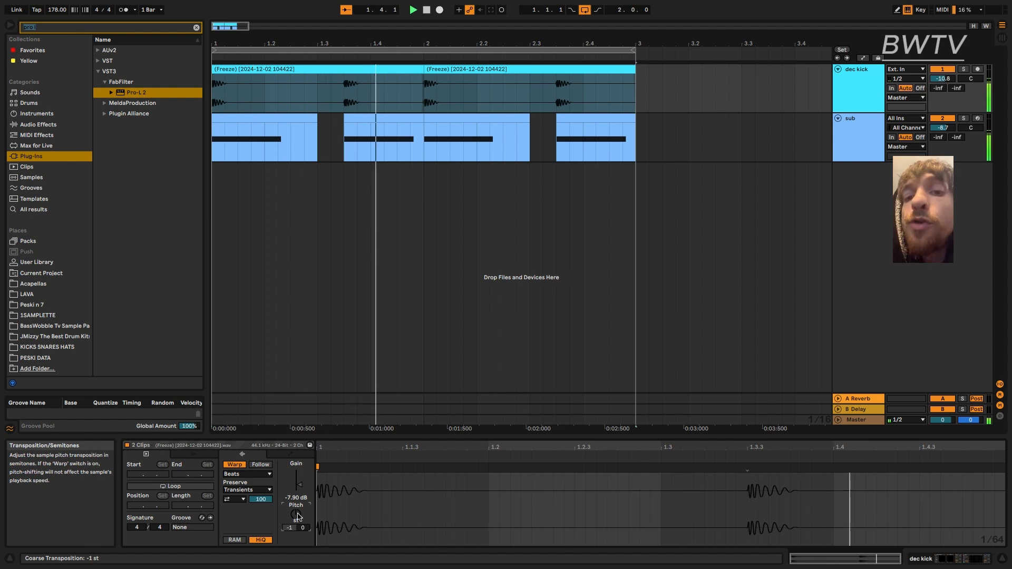
{"action": "key", "text": "Down"}
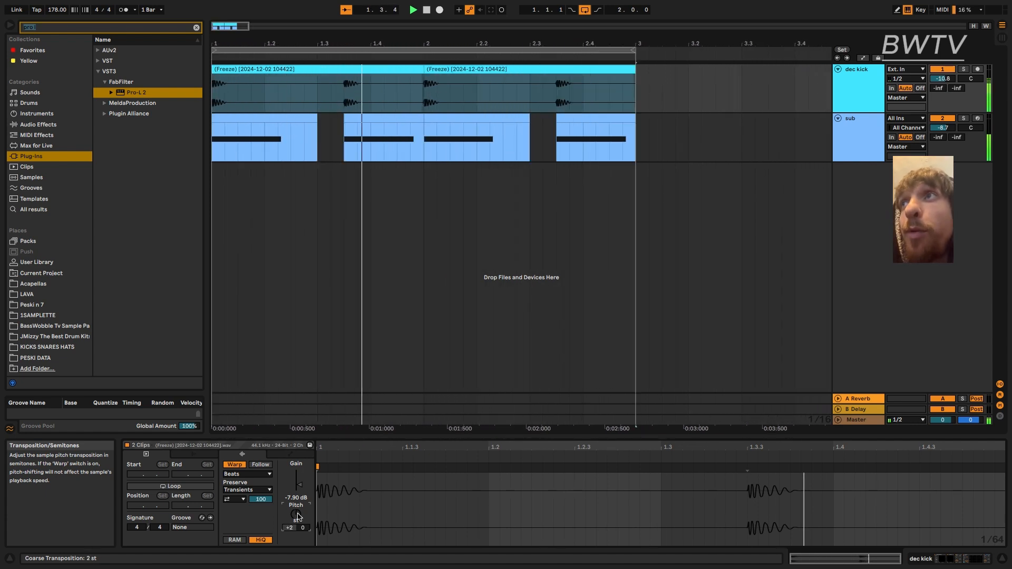
{"action": "key", "text": "Down"}
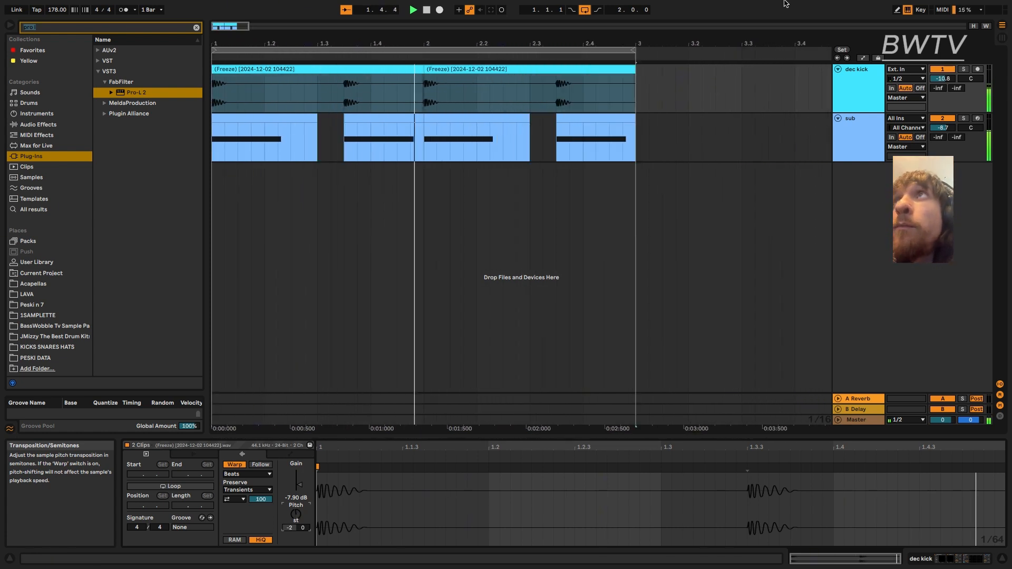
{"action": "key", "text": "space"}
- Check the dec kick's peak frequency in Spectrum during playback and compare it with the sub track's notes
{"action": "left_click", "coordinate": [866, 89]}
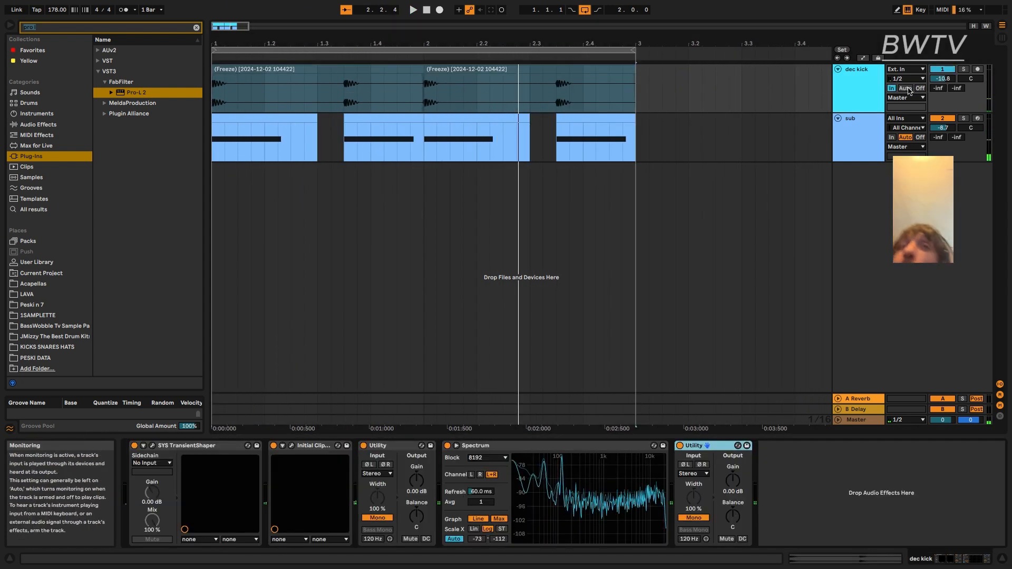
{"action": "key", "text": "space"}
{"action": "mouse_move", "coordinate": [545, 458]}
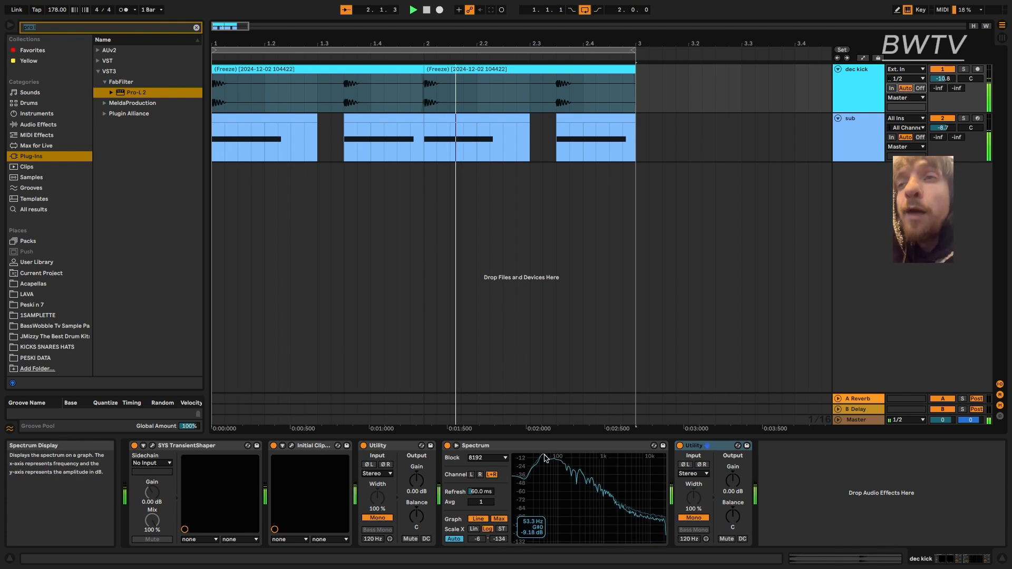
{"action": "left_click", "coordinate": [850, 140]}
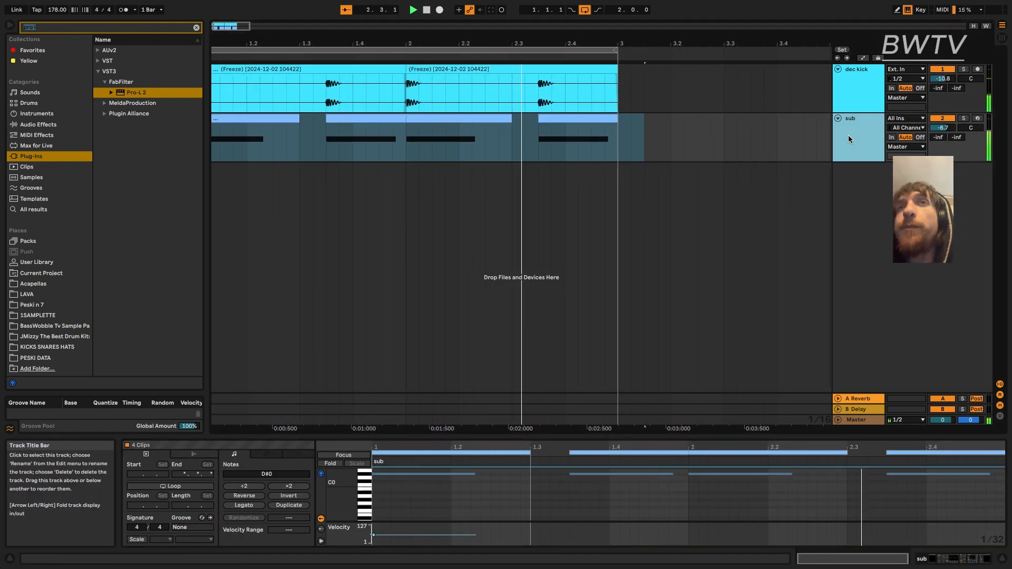
{"action": "left_click", "coordinate": [838, 116], "text": "alt"}
{"action": "left_click", "coordinate": [838, 70], "text": "alt"}
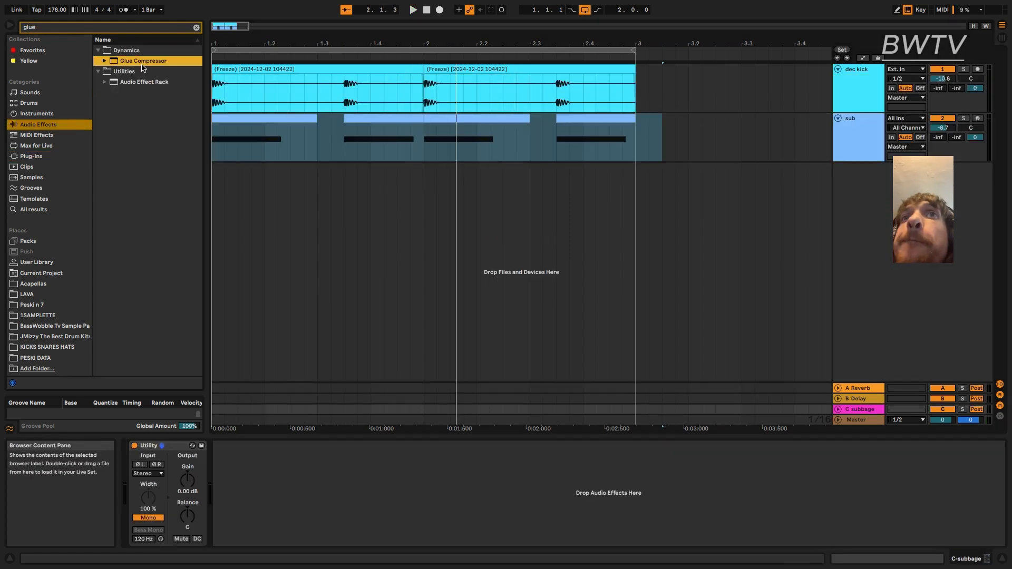
- Add a Glue Compressor to the subbage return with -40 dB threshold and 20 dB makeup, and lower the return's volume to -44.3 dB
{"action": "left_click_drag", "start_coordinate": [142, 63], "coordinate": [230, 491]}
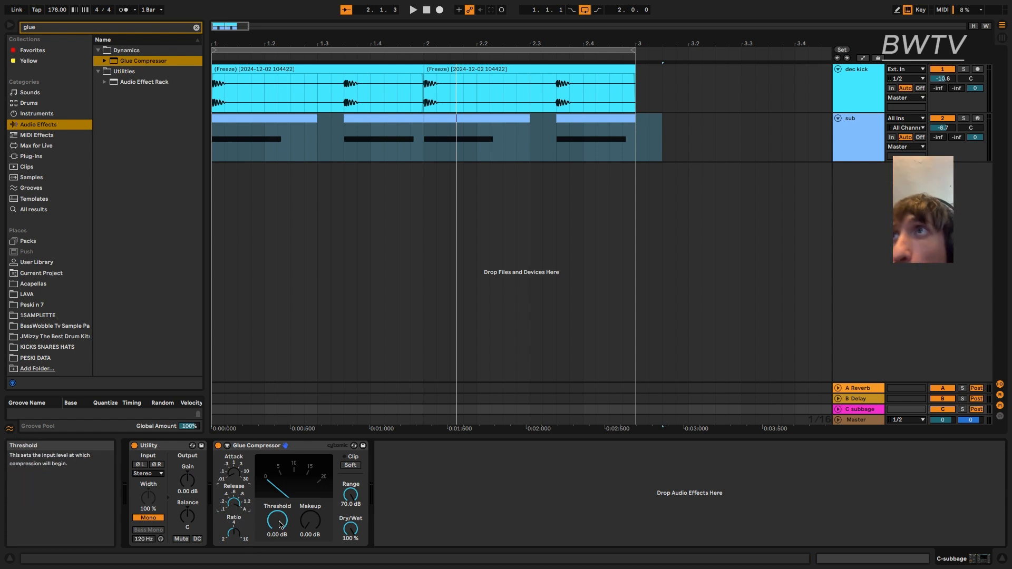
{"action": "left_click_drag", "start_coordinate": [310, 521], "coordinate": [310, 457]}
{"action": "key", "text": "space"}
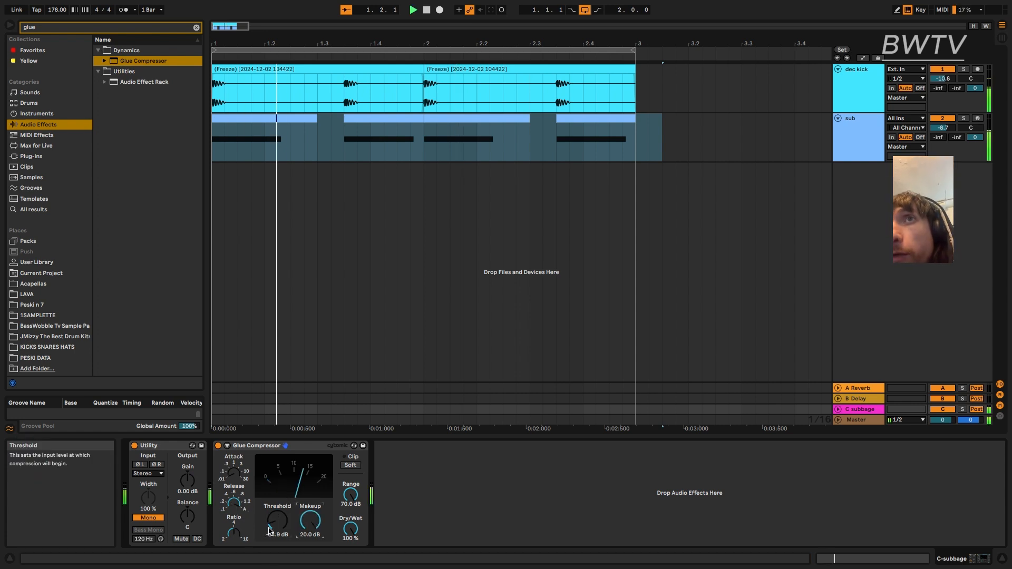
{"action": "left_click", "coordinate": [349, 465]}
{"action": "left_click", "coordinate": [350, 466]}
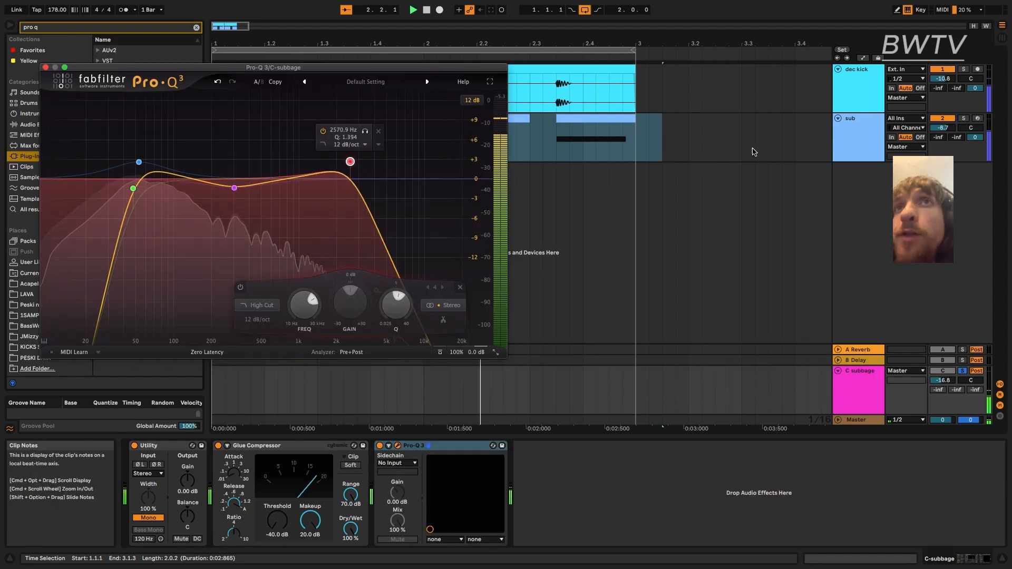
{"action": "left_click_drag", "start_coordinate": [943, 380], "coordinate": [943, 401]}
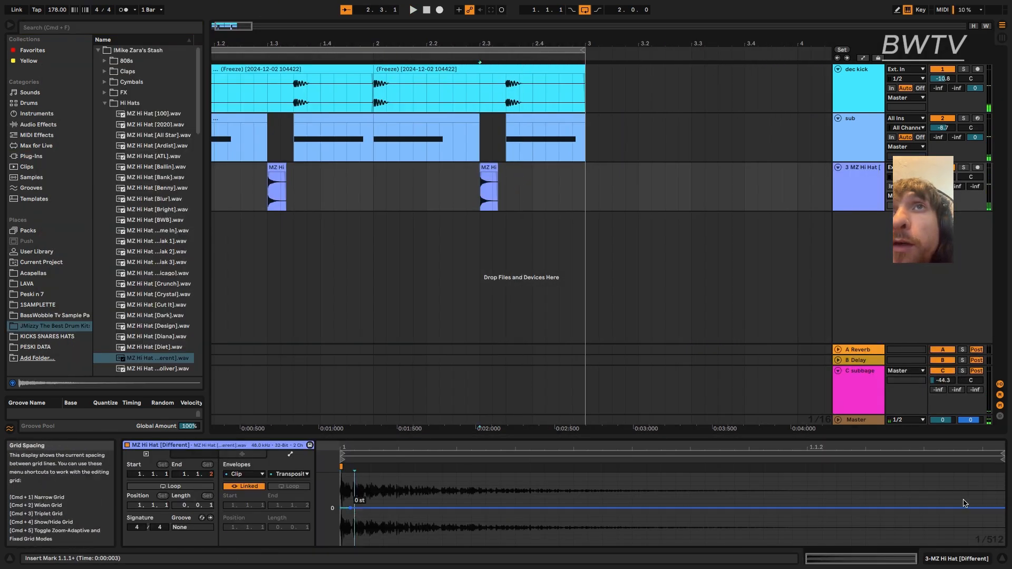
- Slope the hi-hat clip's transposition envelope down to -2 st and select the hat track's loop range for consolidating
{"action": "left_click_drag", "start_coordinate": [964, 504], "coordinate": [967, 522]}
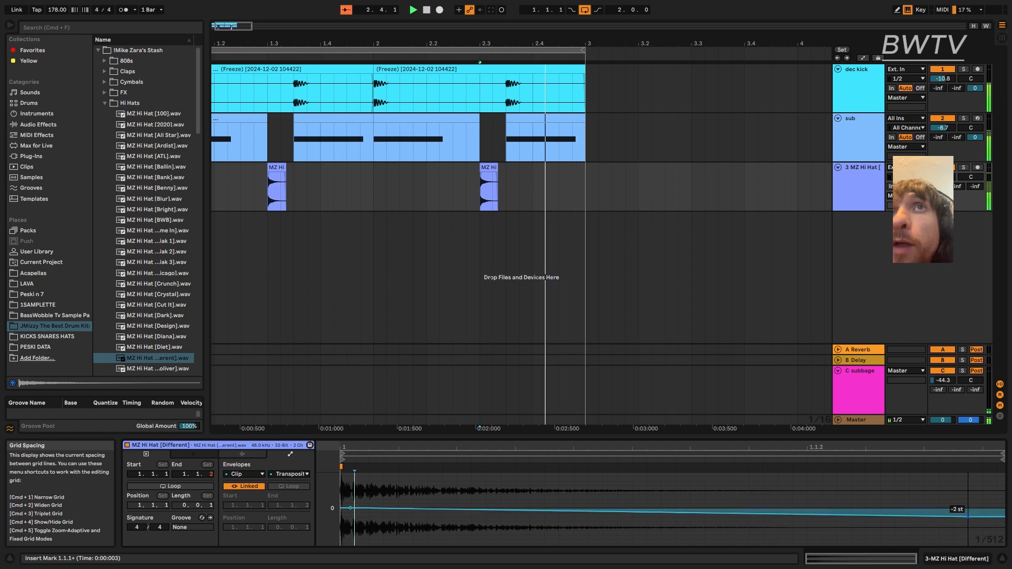
{"action": "key", "text": "space"}
{"action": "left_click_drag", "start_coordinate": [580, 194], "coordinate": [40, 196]}
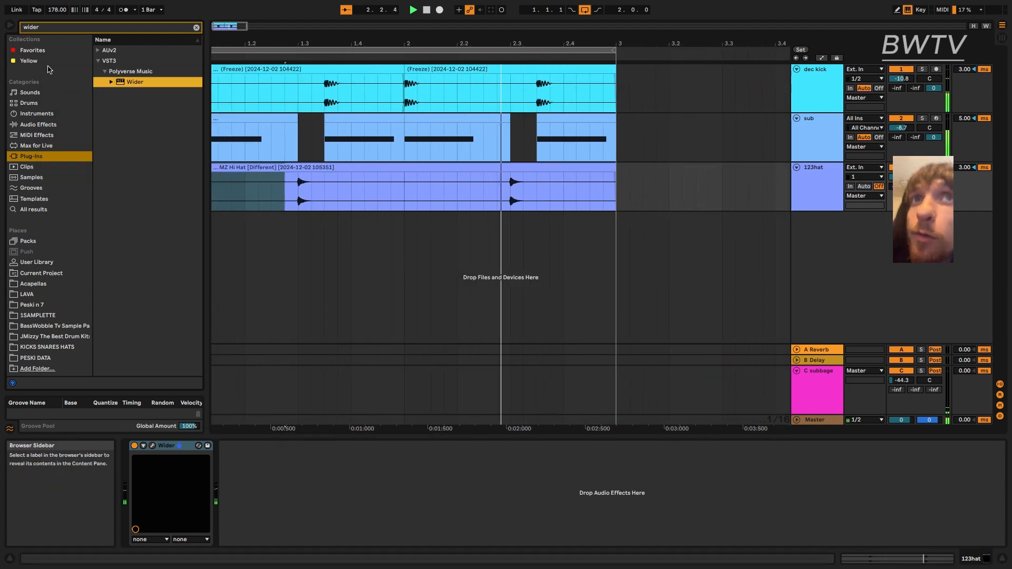
- Try the Dense Reflections 2 reverb preset in Infiltrator on the 123hat track and switch to Room Bed
{"action": "left_click", "coordinate": [214, 229]}
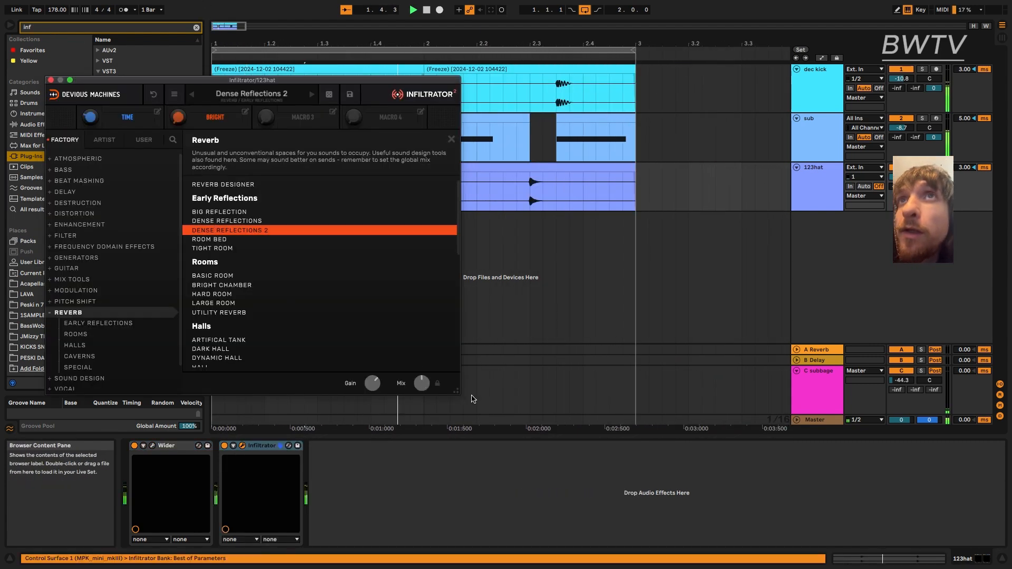
{"action": "left_click", "coordinate": [211, 238]}
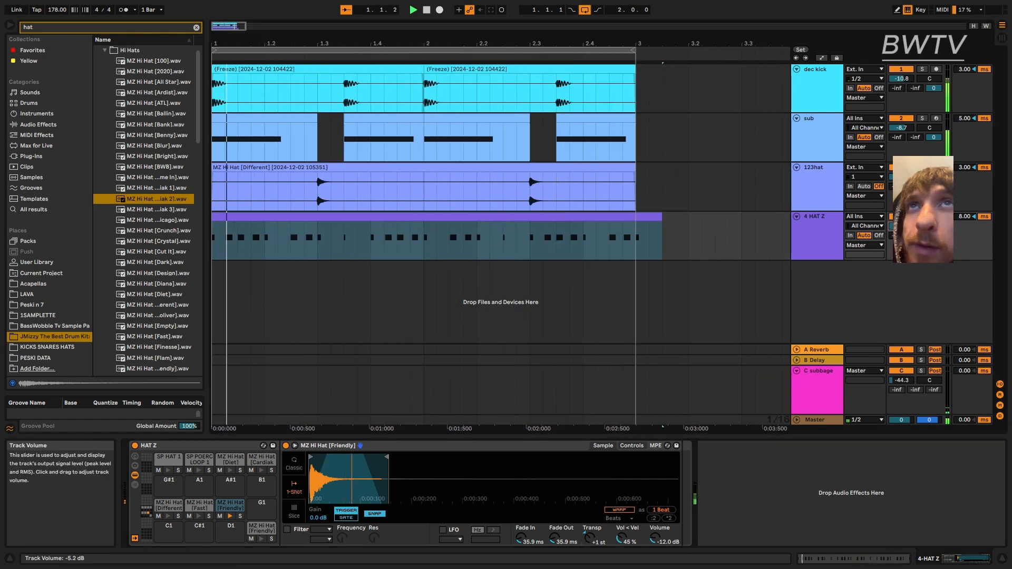
- Group the 123hat and HAT Z tracks as hays, close the group's Initial Clipper window and open the HAT Z clip
{"action": "left_click", "coordinate": [805, 189]}
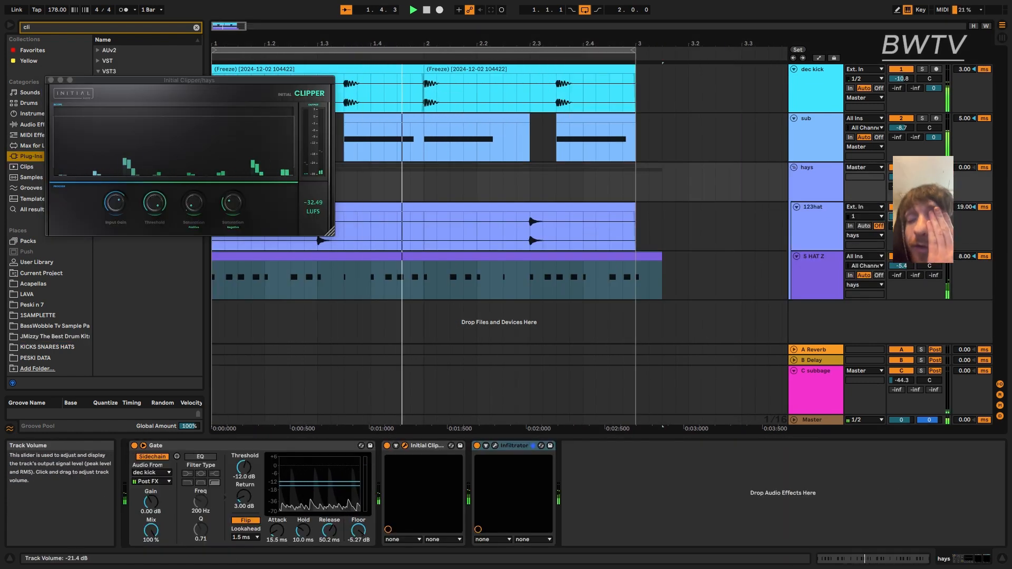
{"action": "left_click", "coordinate": [51, 80]}
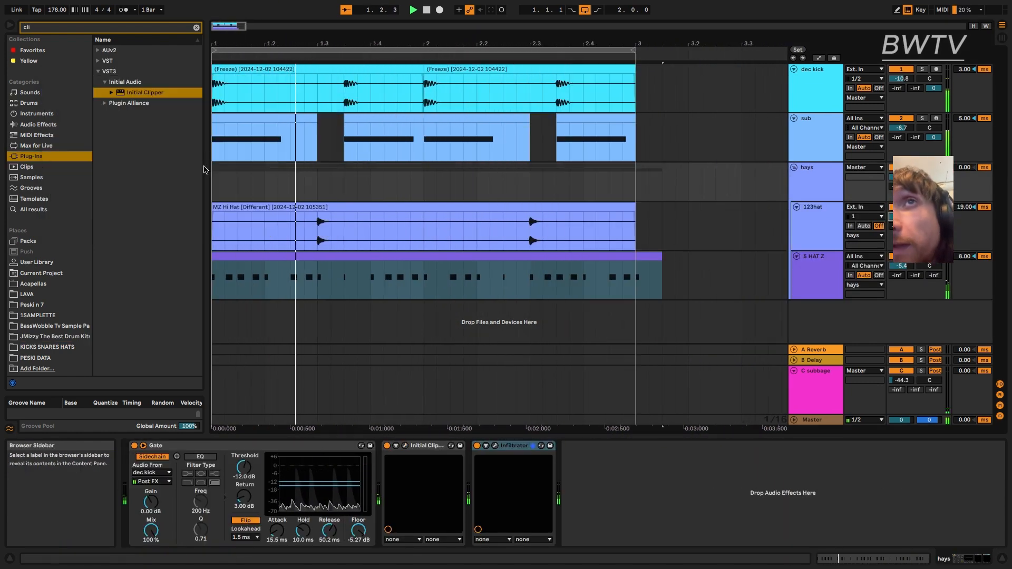
{"action": "left_click", "coordinate": [319, 257]}
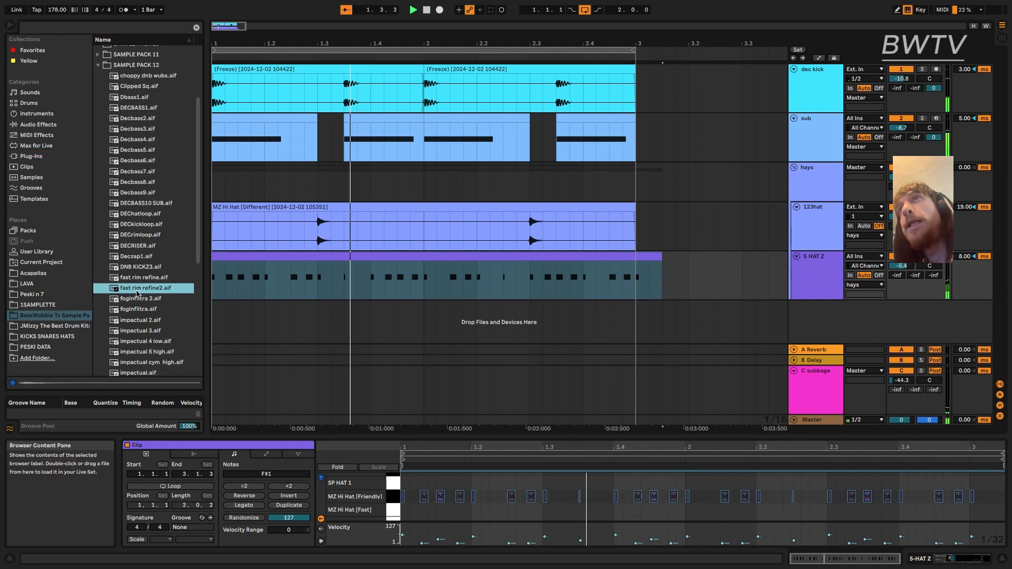
- Build a rim pattern on a new track from the fast rim refine samples, moving one hit to 1.2.4
{"action": "left_click_drag", "start_coordinate": [136, 294], "coordinate": [278, 302]}
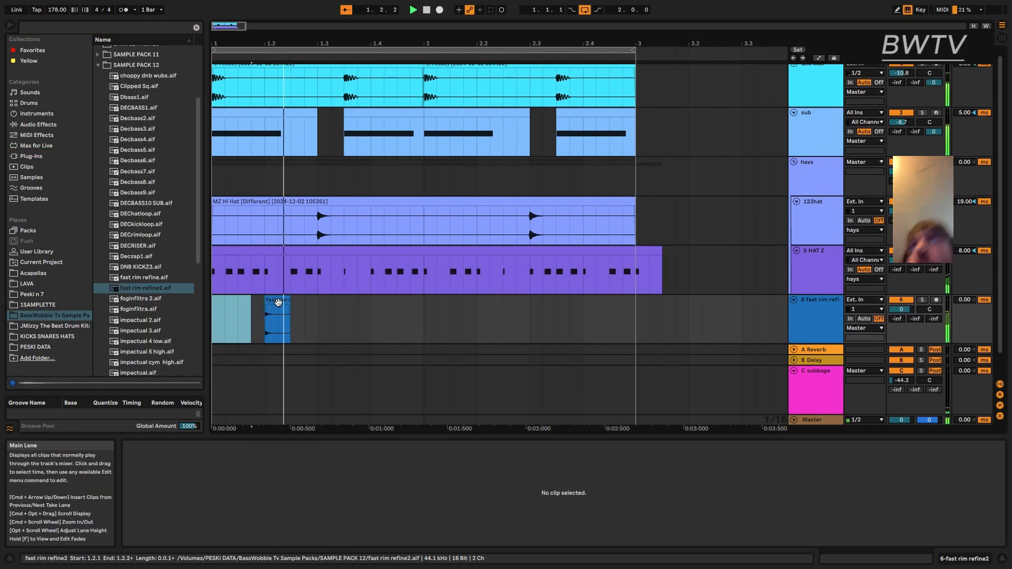
{"action": "key", "text": "Up"}
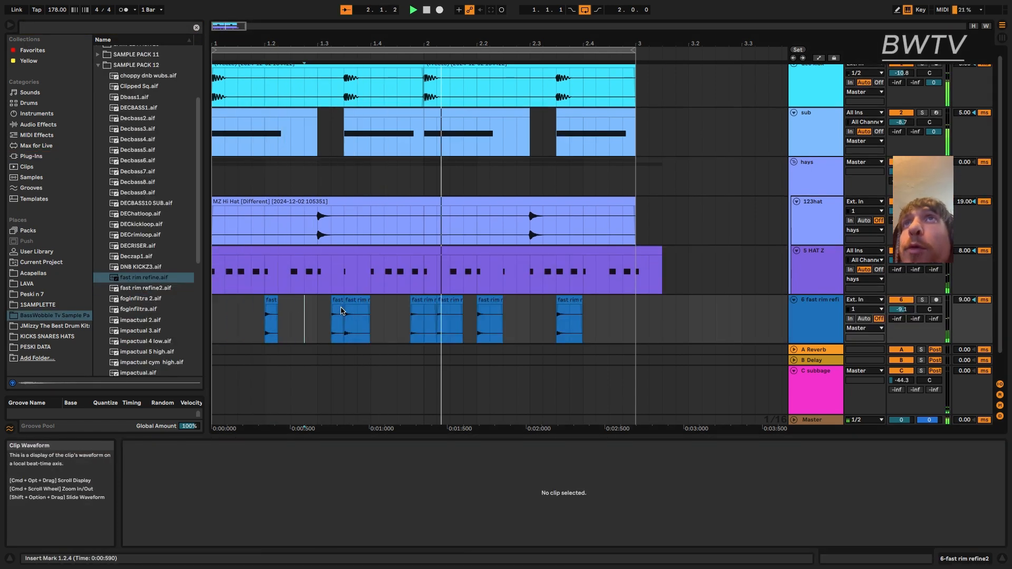
{"action": "left_click_drag", "start_coordinate": [339, 302], "coordinate": [317, 313]}
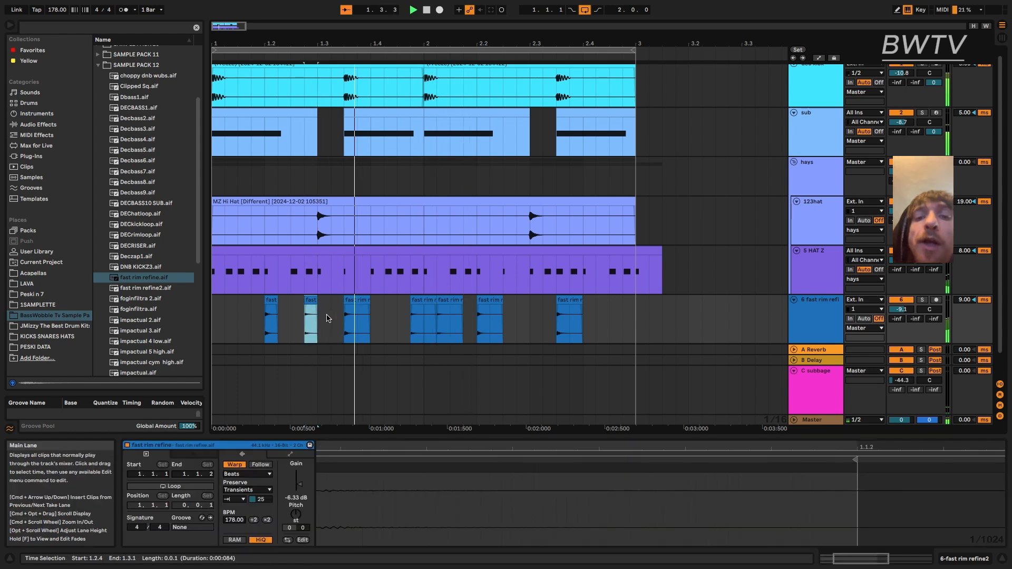
{"action": "left_click_drag", "start_coordinate": [328, 315], "coordinate": [195, 306]}
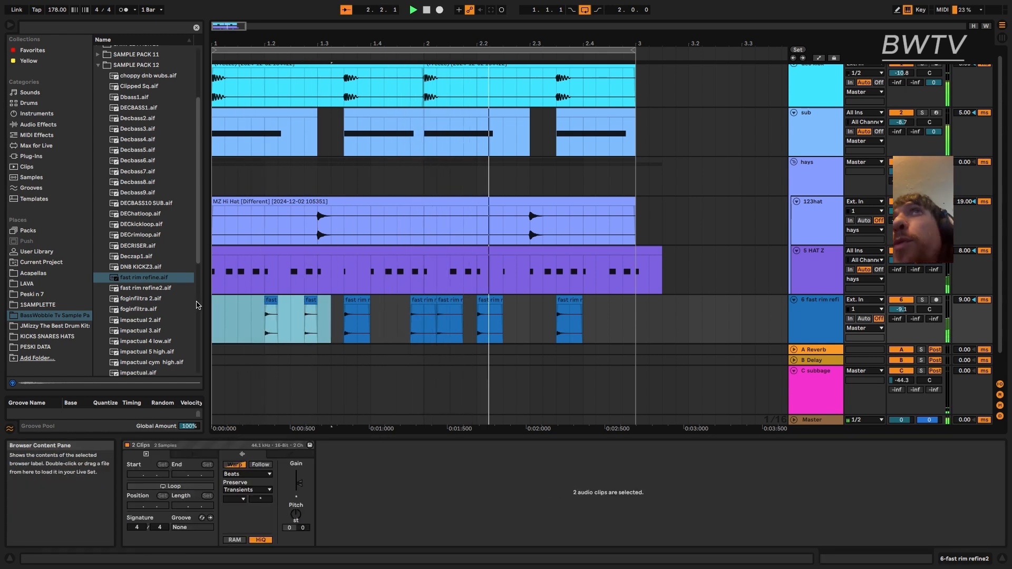
{"action": "double_click", "coordinate": [813, 318]}
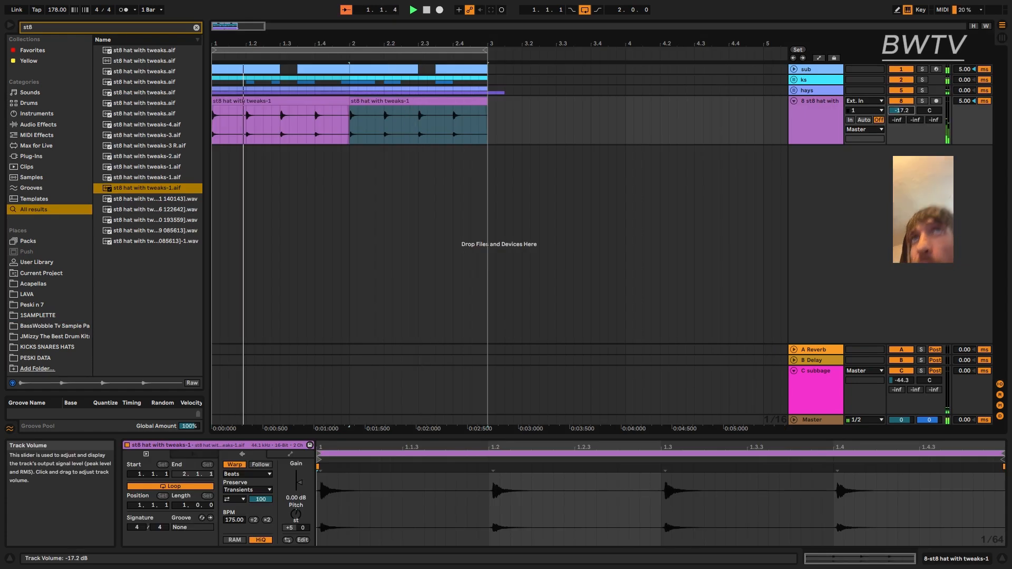
- Move the st8 hat track into the hays group, unfold the group and lower the st8 hat's volume
{"action": "left_click_drag", "start_coordinate": [826, 101], "coordinate": [815, 94]}
{"action": "left_click", "coordinate": [794, 91]}
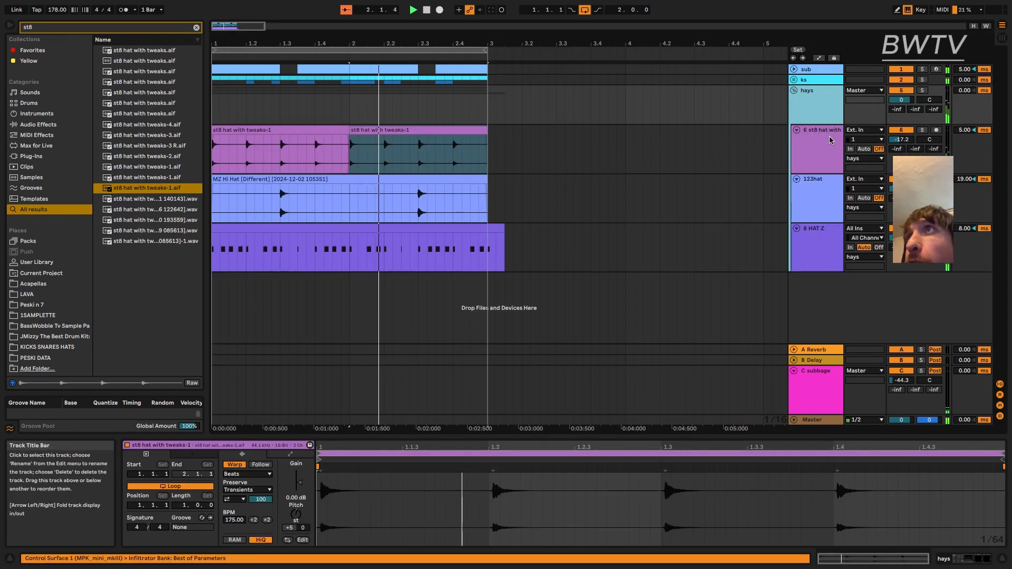
{"action": "mouse_move", "coordinate": [899, 139]}
{"action": "left_mouse_down"}
{"action": "mouse_move", "coordinate": [899, 157]}
{"action": "mouse_move", "coordinate": [899, 146]}
{"action": "left_mouse_up"}
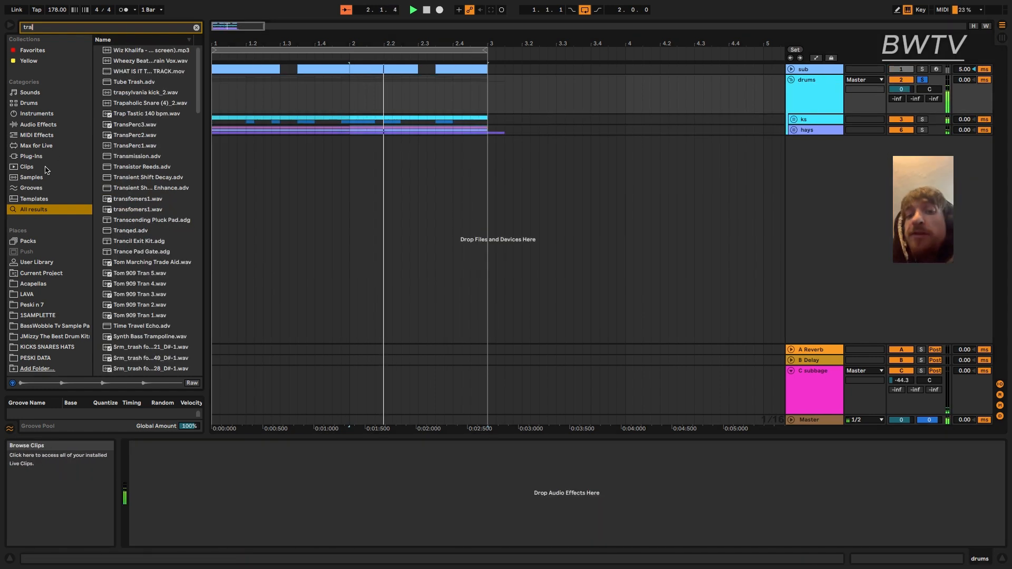
- Add SYS TransientShaper to the drums group with transient at 4.8 % and sustain at 60.8 %
{"action": "left_click", "coordinate": [31, 156]}
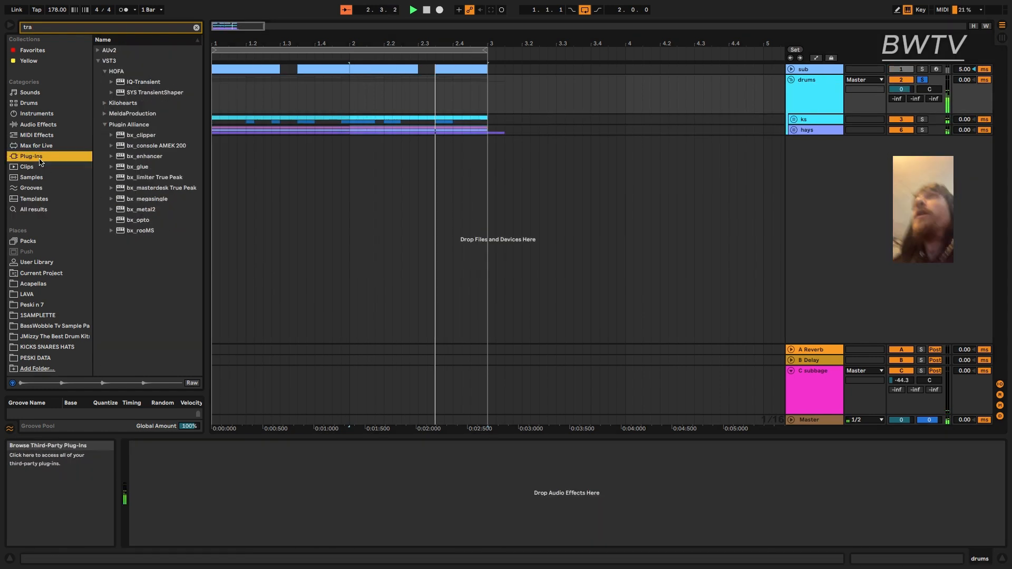
{"action": "double_click", "coordinate": [147, 91]}
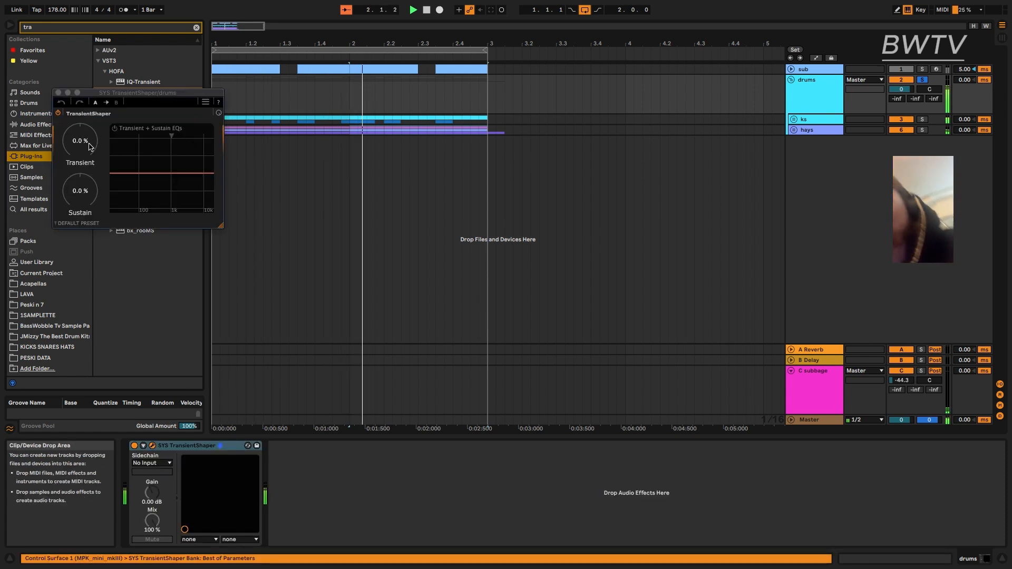
{"action": "left_click_drag", "start_coordinate": [88, 137], "coordinate": [83, 139]}
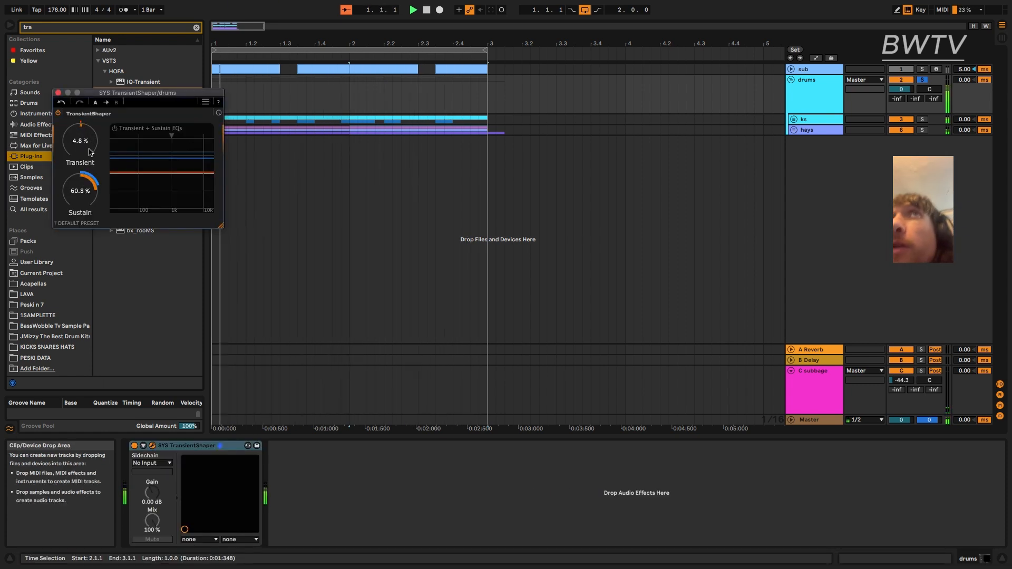
{"action": "left_click", "coordinate": [58, 93]}
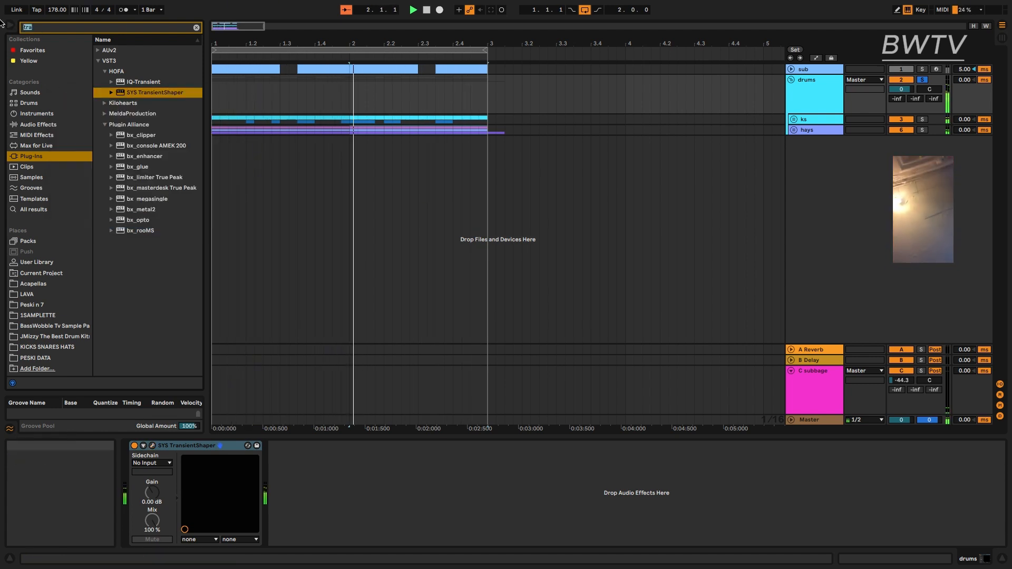
- Add a Saturator after the TransientShaper on the drums group and raise its drive to 5.14 dB
{"action": "type", "text": "sat"}
{"action": "left_click", "coordinate": [48, 125]}
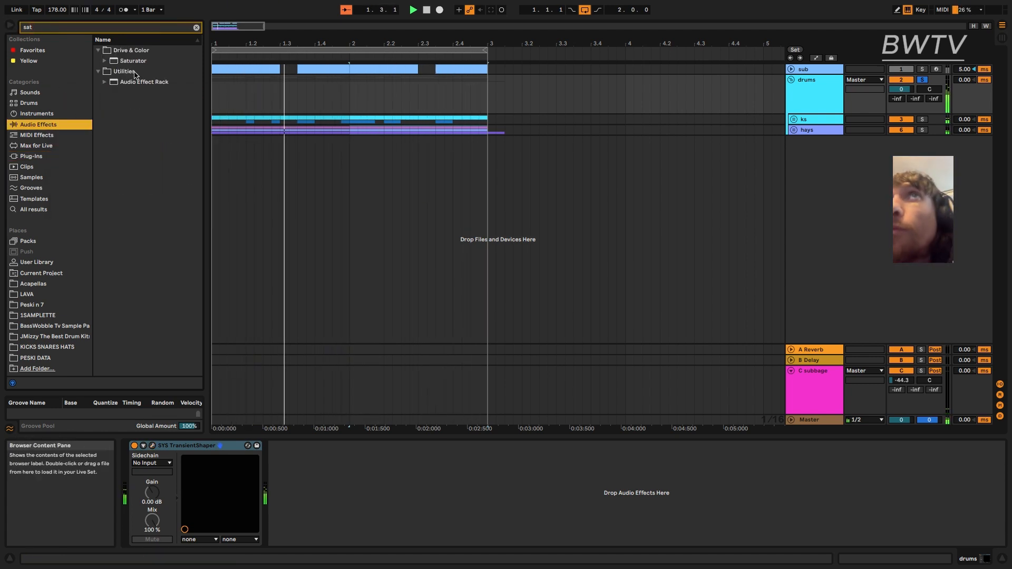
{"action": "double_click", "coordinate": [134, 61]}
{"action": "left_click_drag", "start_coordinate": [282, 470], "coordinate": [282, 462]}
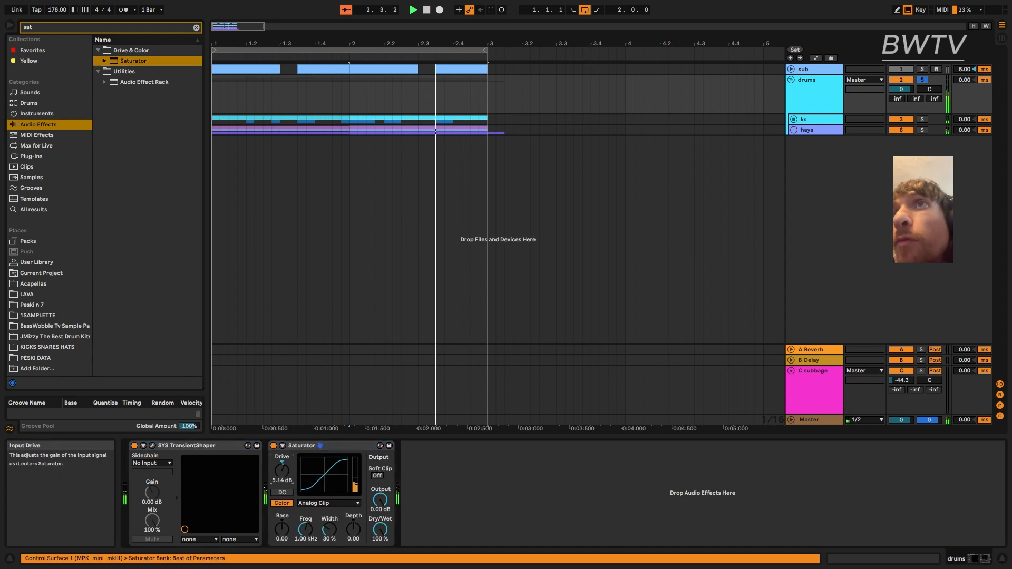
- Enable soft clip on the drums Saturator and set output to -6.57 dB, drive to 9.14 dB and color base to 5.14
{"action": "left_click", "coordinate": [377, 476]}
{"action": "left_click_drag", "start_coordinate": [380, 500], "coordinate": [380, 514]}
{"action": "left_click_drag", "start_coordinate": [282, 485], "coordinate": [282, 464]}
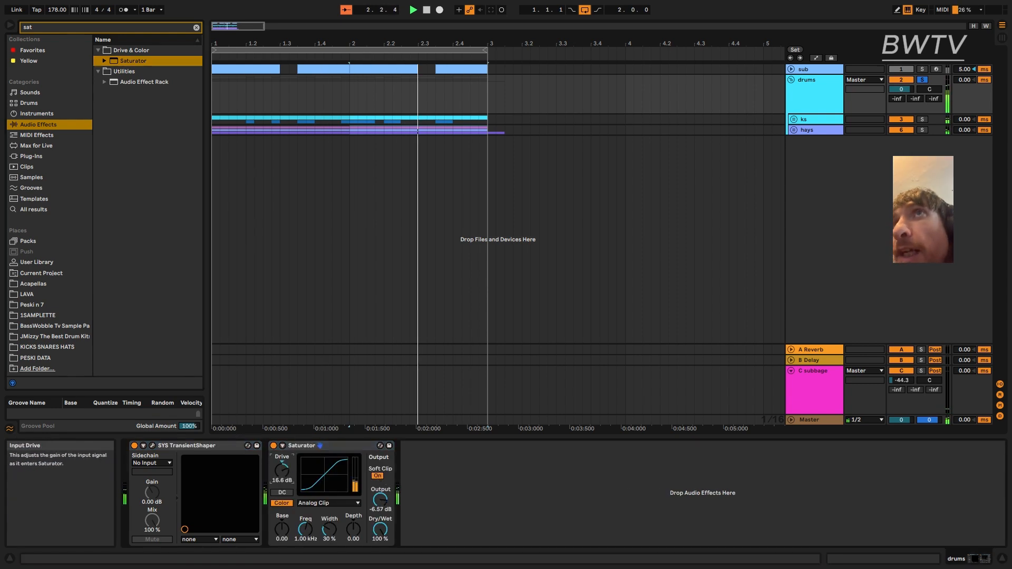
{"action": "left_click_drag", "start_coordinate": [282, 530], "coordinate": [282, 520]}
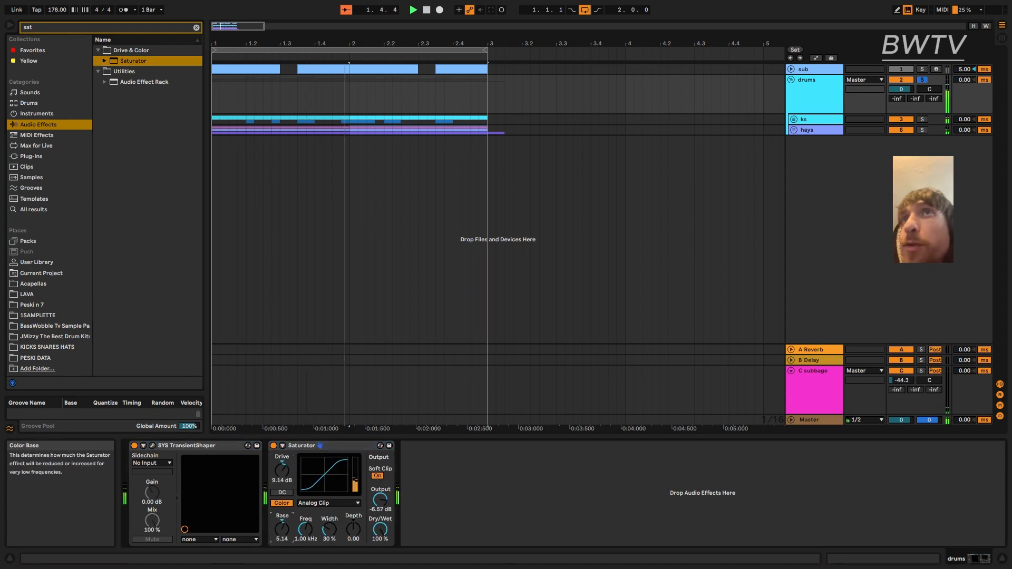
- Set the drums Saturator to 13.1 dB drive, -17.1 base, 231 Hz frequency, 8.76 depth, -6.86 dB output and 77 % dry/wet
{"action": "left_click_drag", "start_coordinate": [355, 536], "coordinate": [354, 520]}
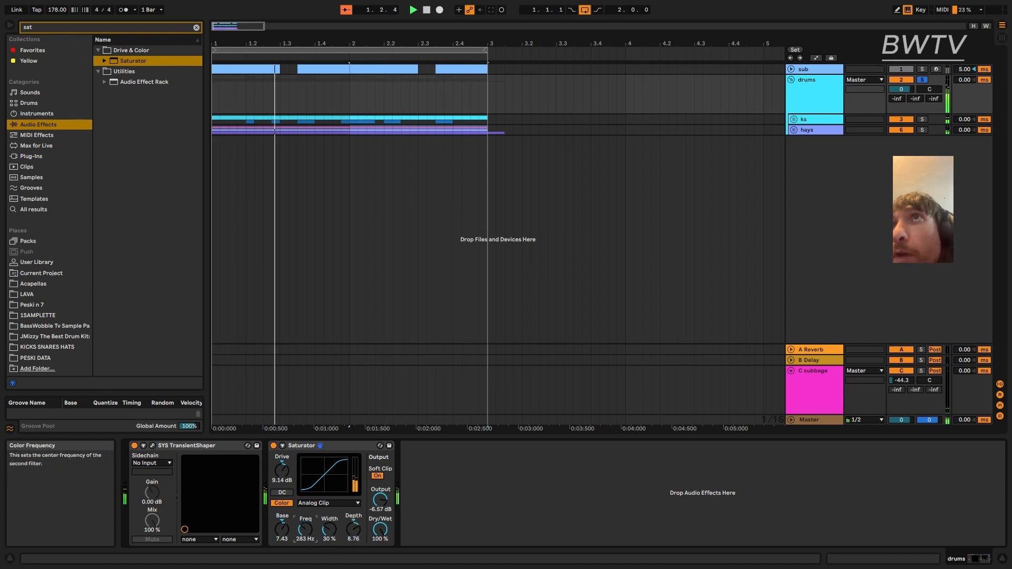
{"action": "left_click_drag", "start_coordinate": [282, 529], "coordinate": [282, 551]}
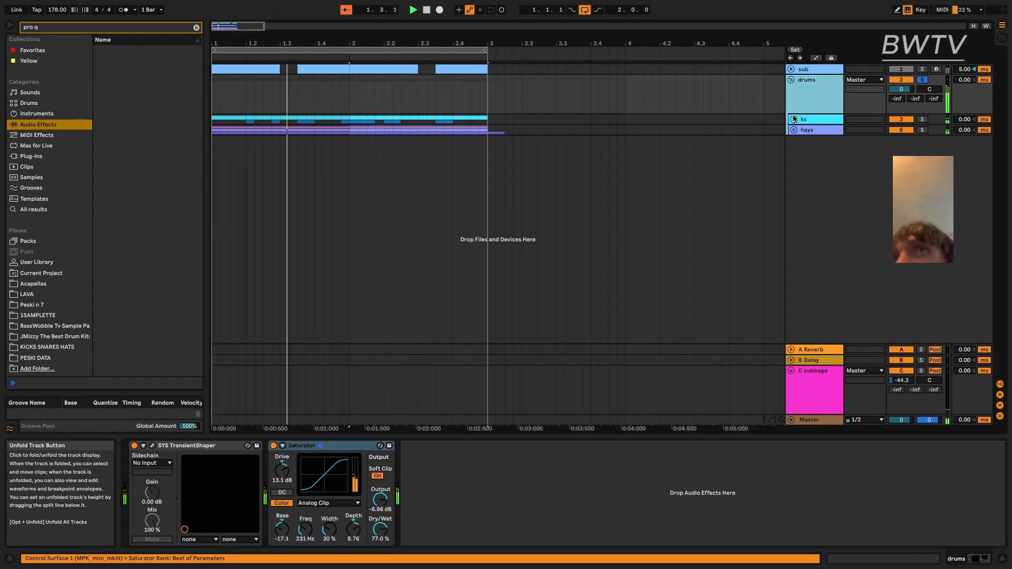
- On the A Reverb return, set decay to 891 ms, input filter to 1.54 kHz and diffusion filters to 665 Hz low and 3.51 kHz high
{"action": "left_click", "coordinate": [794, 119]}
{"action": "left_click", "coordinate": [829, 228]}
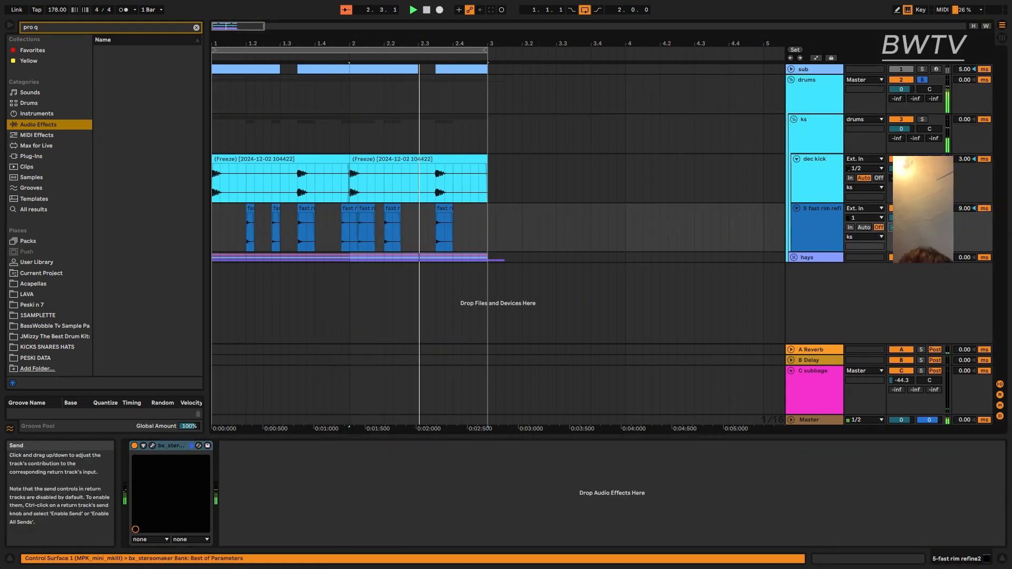
{"action": "left_click", "coordinate": [813, 350]}
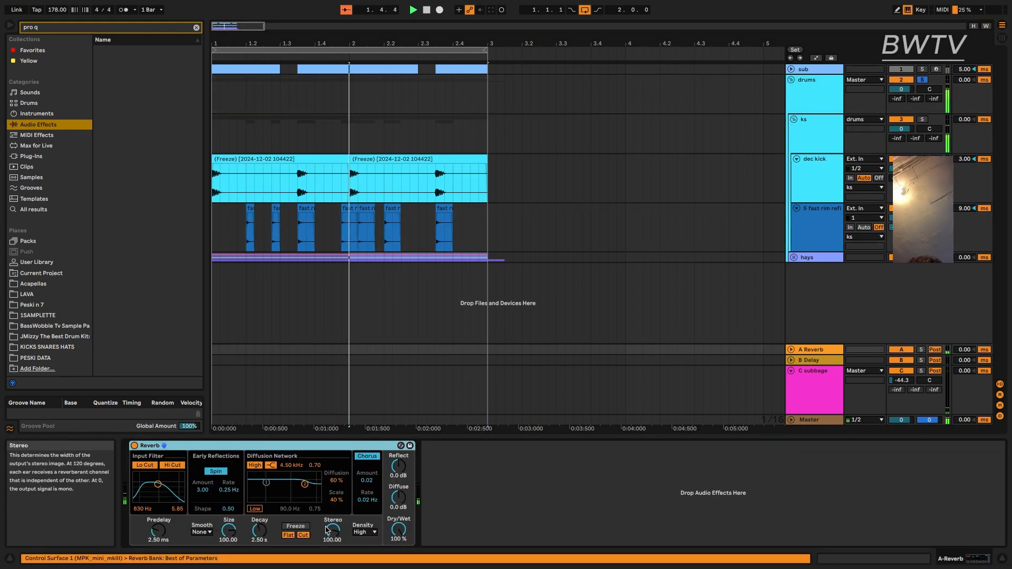
{"action": "left_click_drag", "start_coordinate": [260, 530], "coordinate": [259, 545]}
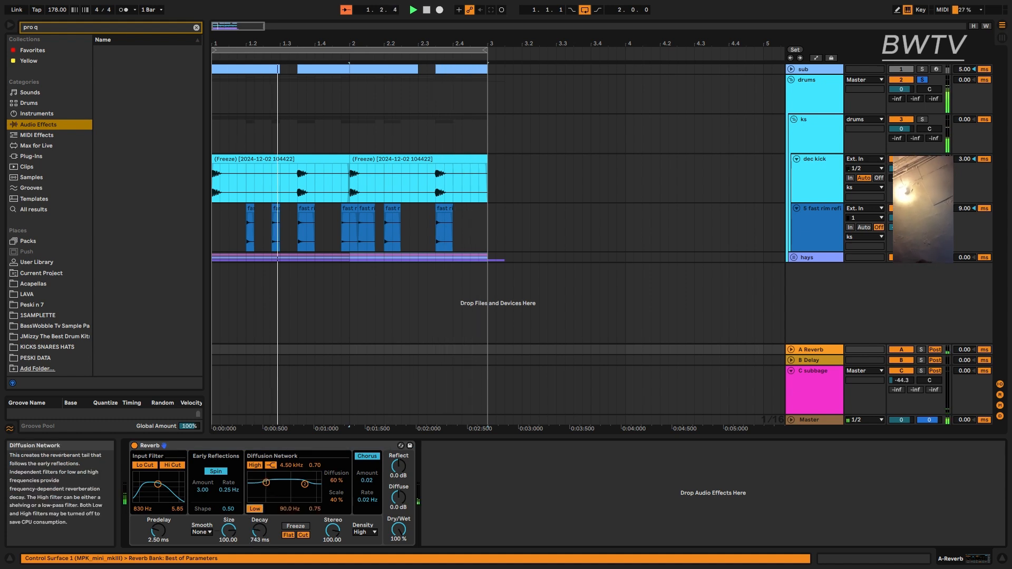
{"action": "left_click_drag", "start_coordinate": [266, 482], "coordinate": [276, 498]}
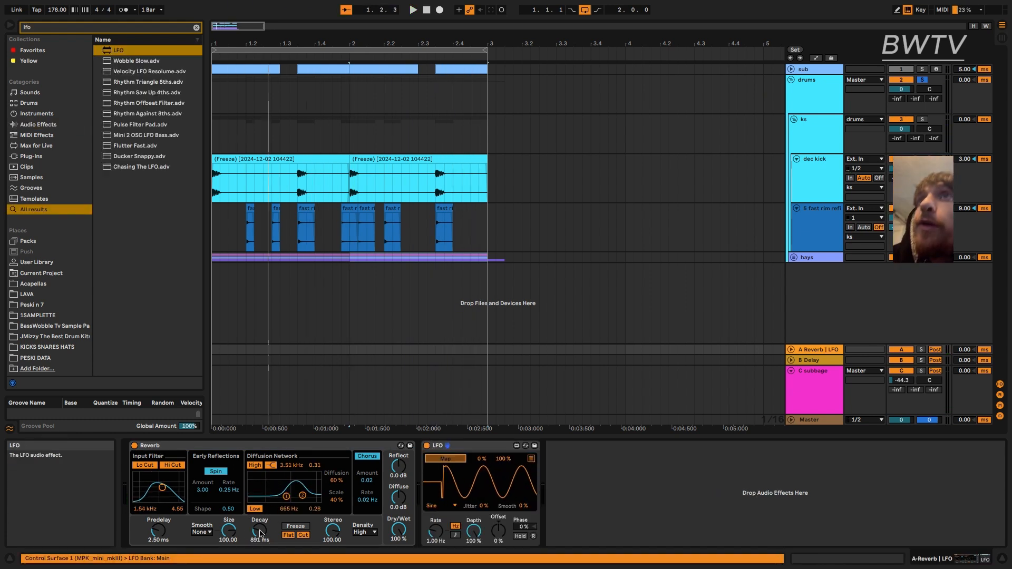
- Map an LFO at 0.21 Hz to the Reverb's decay time at 16–31 % and its low shelf frequency at 43–48 %
{"action": "left_click", "coordinate": [260, 534]}
{"action": "left_click_drag", "start_coordinate": [483, 459], "coordinate": [503, 496]}
{"action": "key", "text": "space"}
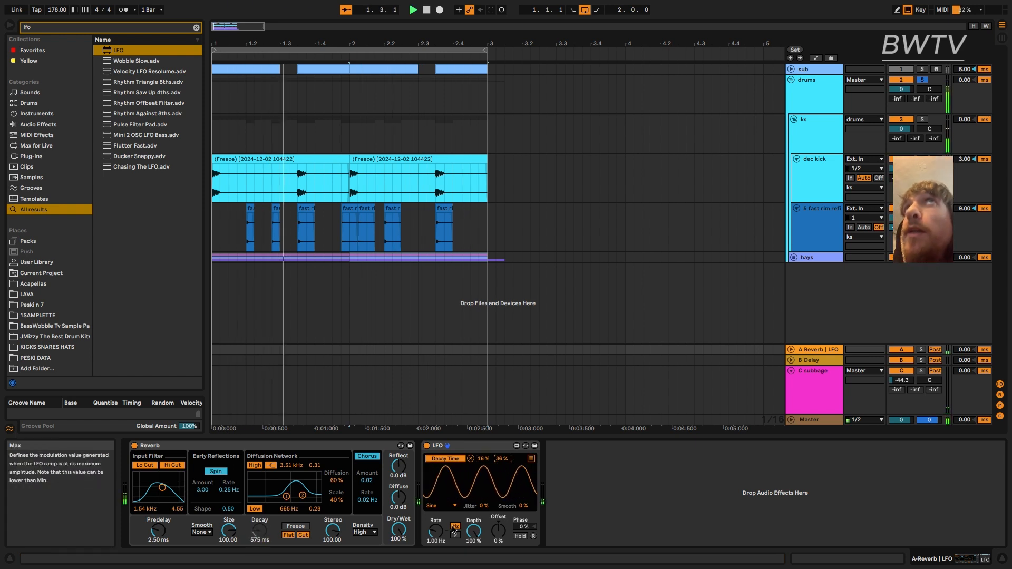
{"action": "left_click_drag", "start_coordinate": [436, 530], "coordinate": [436, 542]}
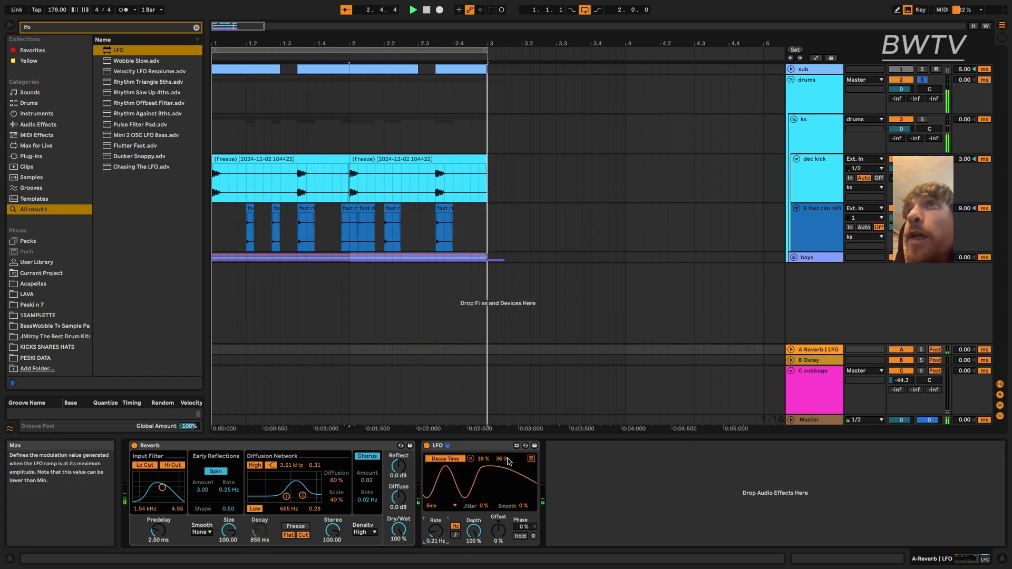
{"action": "left_click_drag", "start_coordinate": [508, 462], "coordinate": [509, 452]}
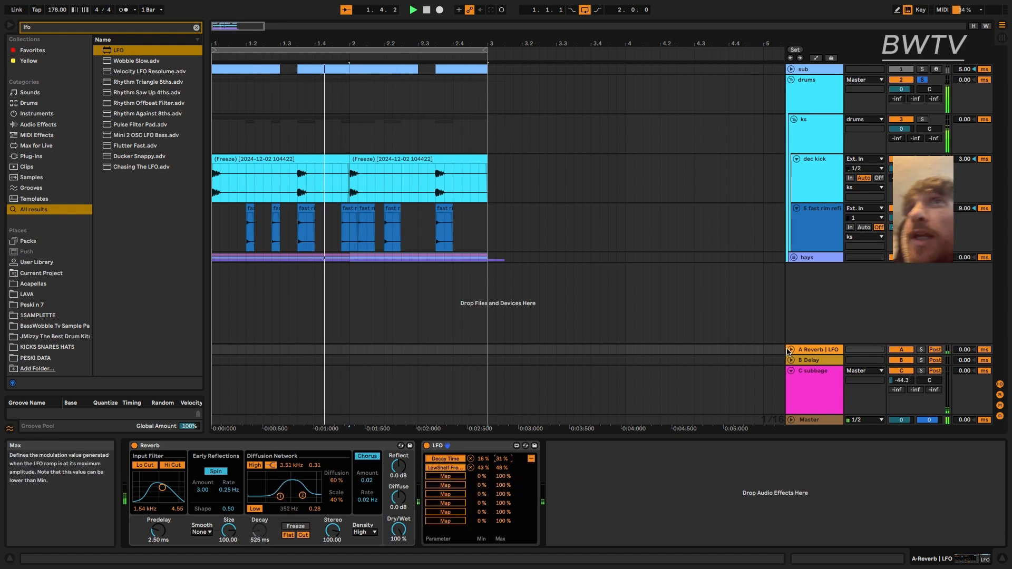
- Unfold the A Reverb return and lower its volume to -8.6 dB
{"action": "left_click", "coordinate": [791, 350]}
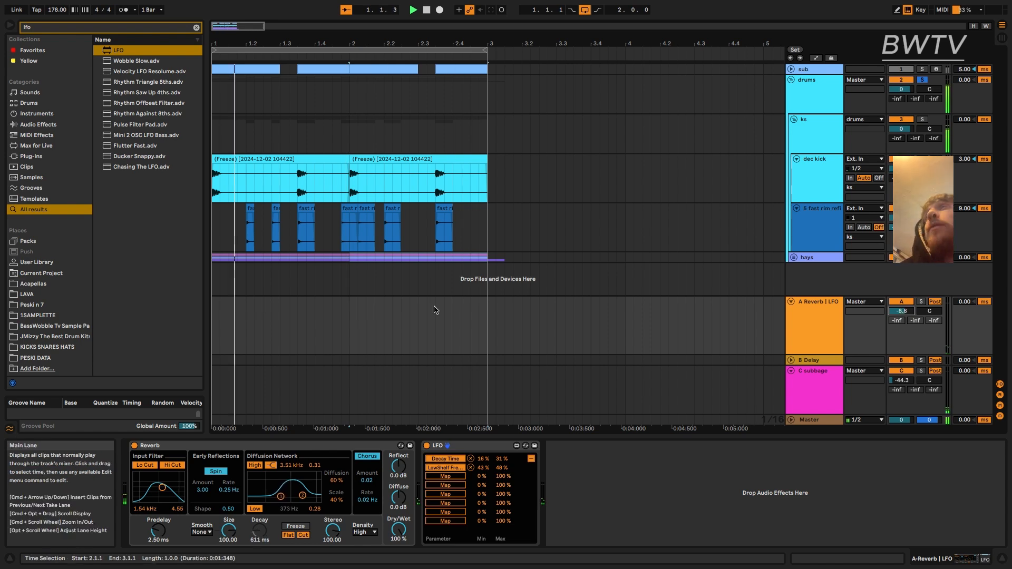
{"action": "key", "text": "space"}
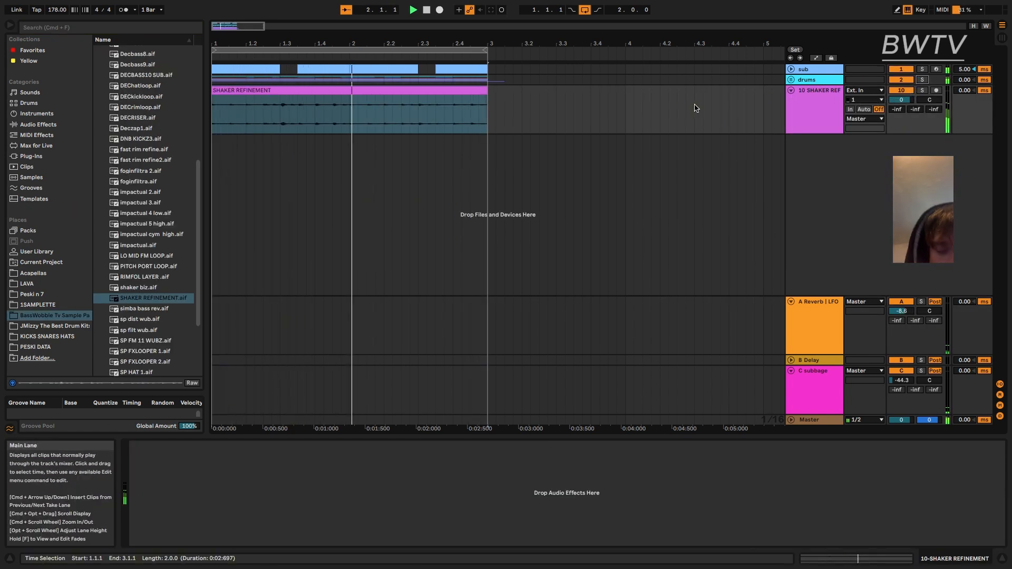
- Audition the SHAKER REFINEMENT track in solo and set its volume to -5.1 dB and track delay to 2.00 ms
{"action": "mouse_move", "coordinate": [901, 100]}
{"action": "left_mouse_down"}
{"action": "mouse_move", "coordinate": [901, 113]}
{"action": "mouse_move", "coordinate": [901, 101]}
{"action": "left_mouse_up"}
{"action": "left_click", "coordinate": [922, 92]}
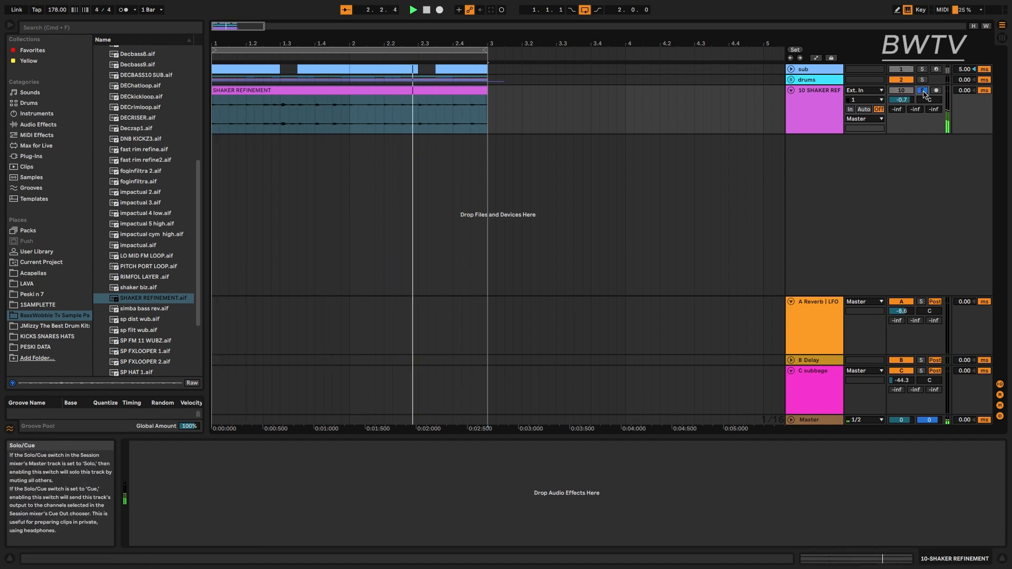
{"action": "left_click", "coordinate": [923, 91]}
{"action": "left_click_drag", "start_coordinate": [965, 90], "coordinate": [964, 88]}
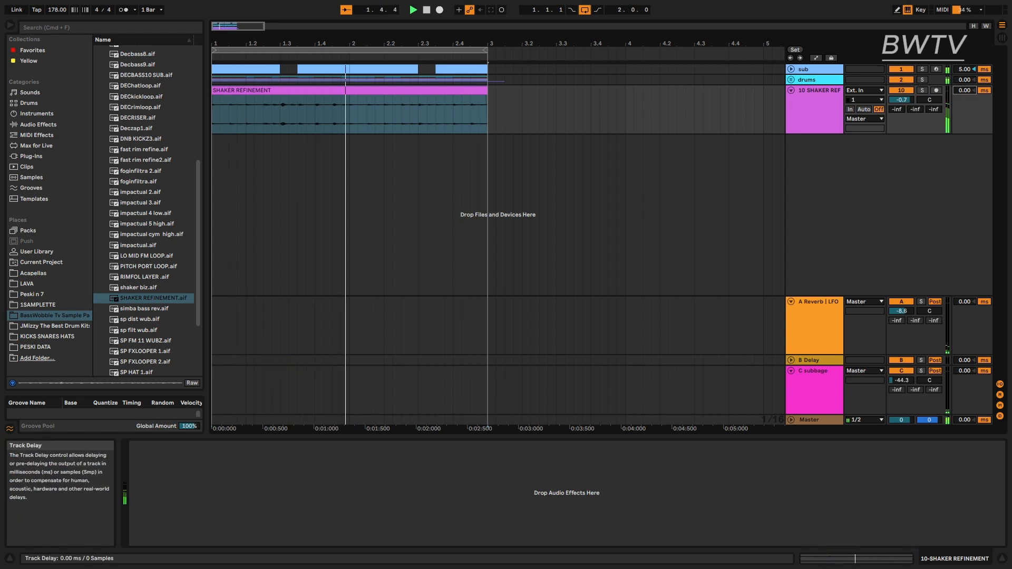
{"action": "left_click_drag", "start_coordinate": [895, 102], "coordinate": [895, 125]}
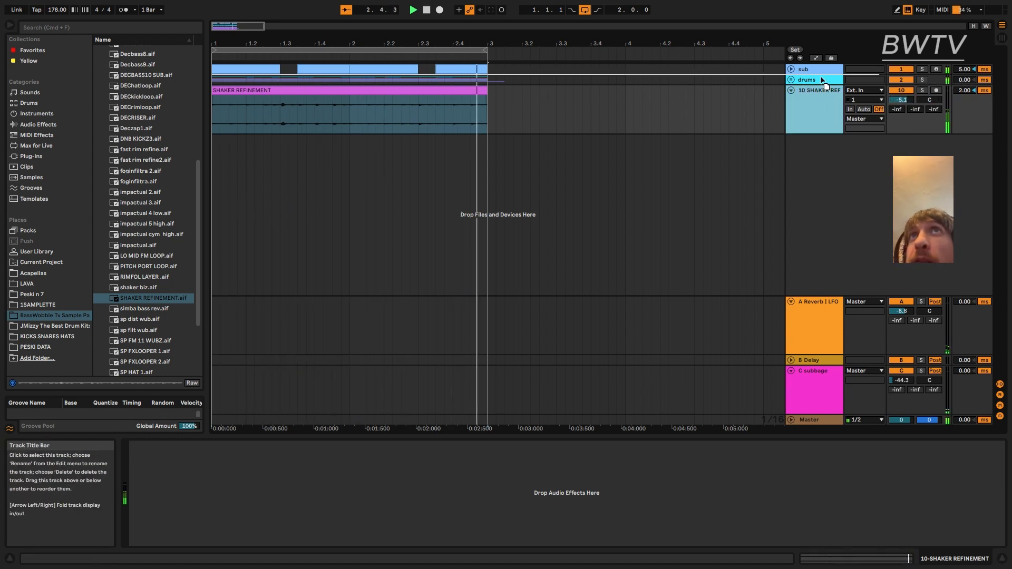
- Place the SHAKER REFINEMENT track inside the unfolded drums group, between the ks and hays groups
{"action": "left_click", "coordinate": [805, 79]}
{"action": "left_click", "coordinate": [792, 79]}
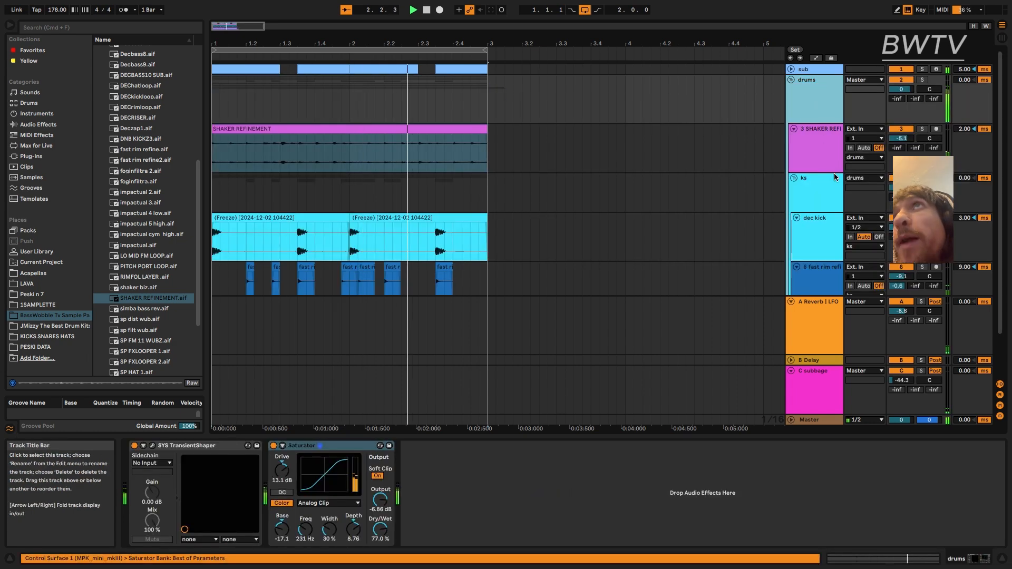
{"action": "left_click_drag", "start_coordinate": [833, 170], "coordinate": [836, 254]}
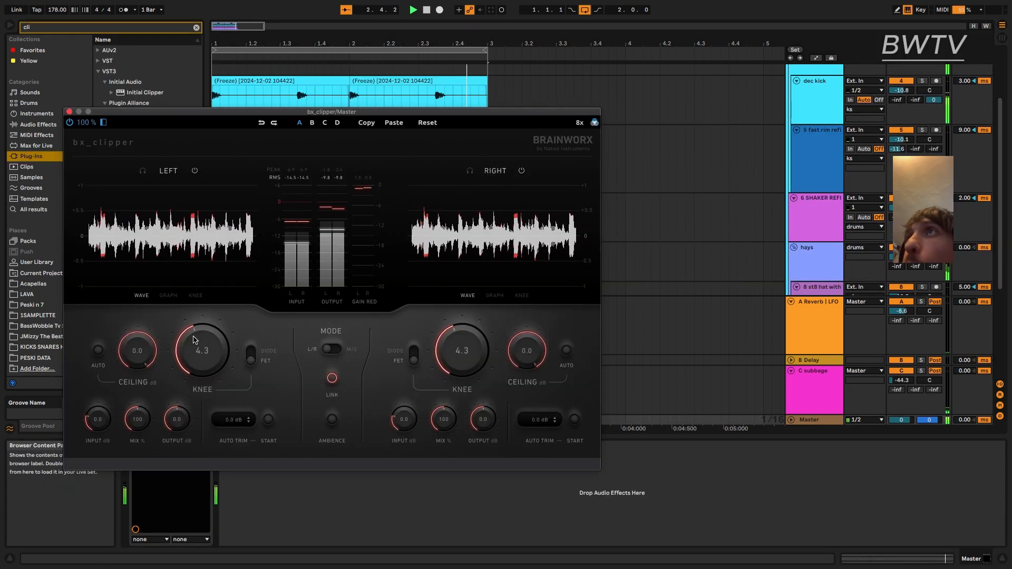
- Close the bx_clipper window on the Master and enlarge the sub track in the arrangement
{"action": "left_click", "coordinate": [69, 112]}
{"action": "scroll", "coordinate": [658, 228], "scroll_direction": "up", "scroll_amount": 4}
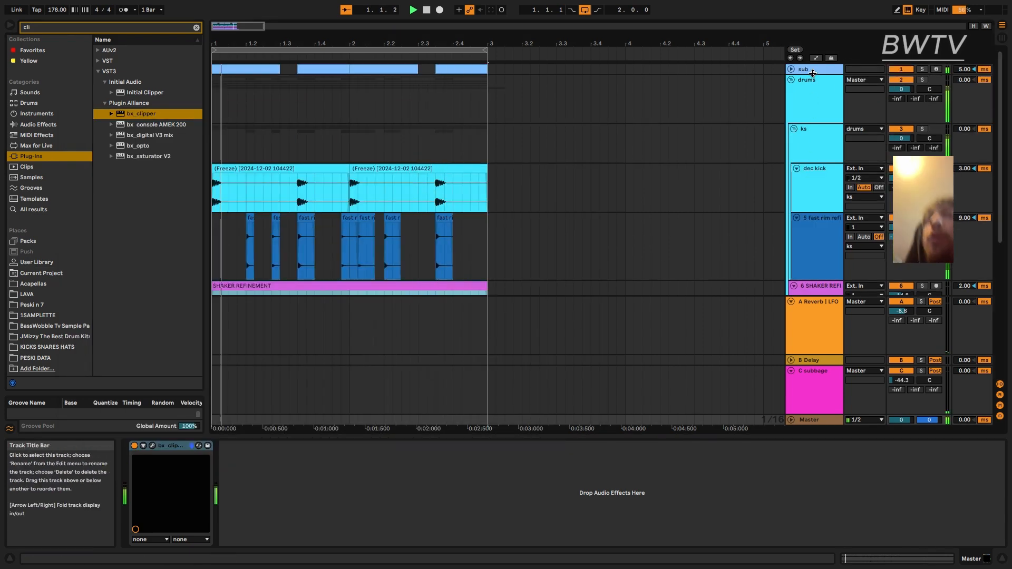
{"action": "left_click_drag", "start_coordinate": [812, 70], "coordinate": [808, 124]}
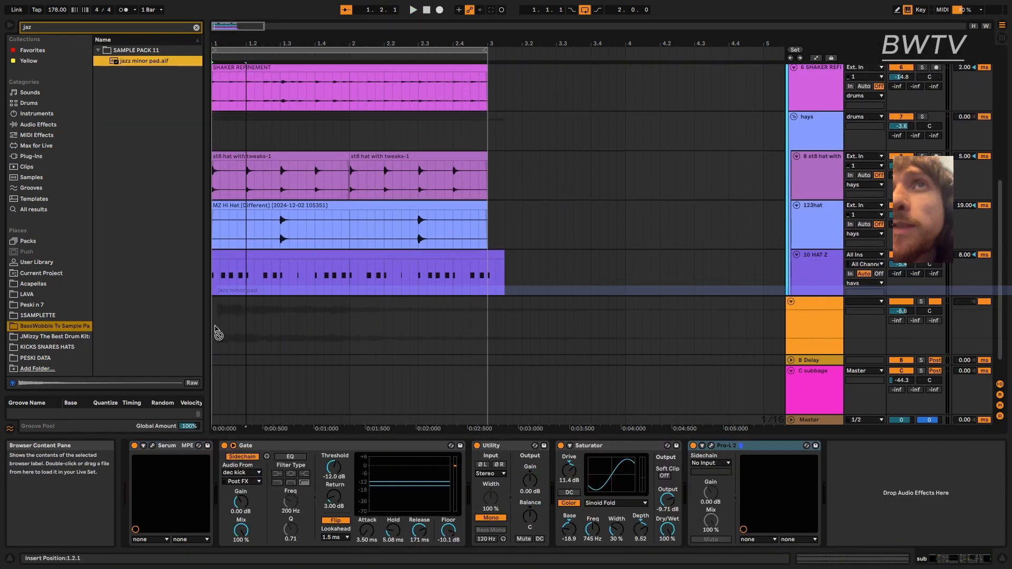
- Add jazz minor pad.aif at bar 1 on a new audio track below HAT Z and lower its volume
{"action": "left_click_drag", "start_coordinate": [142, 61], "coordinate": [216, 285]}
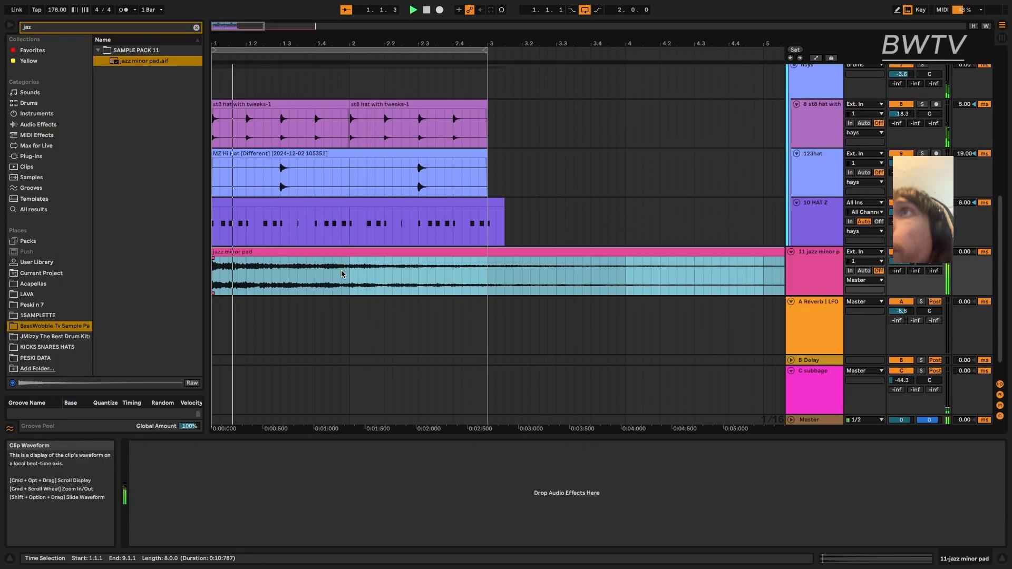
{"action": "key", "text": "space"}
{"action": "left_click_drag", "start_coordinate": [902, 262], "coordinate": [901, 277]}
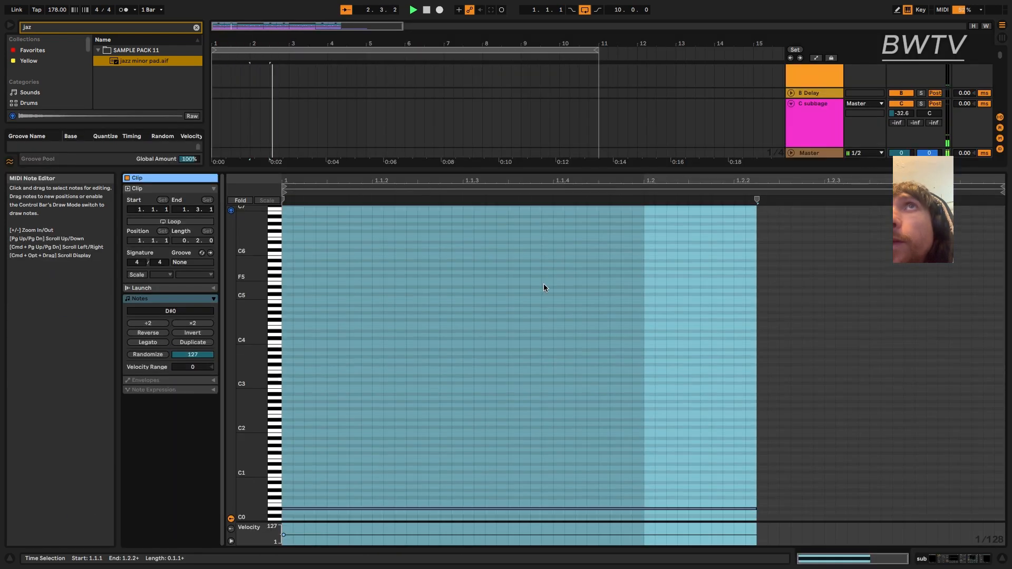
- In the sub clip, shorten the D#0 note to end at 1.2 and add a short F#0 note at 1.2.2
{"action": "left_click", "coordinate": [232, 201]}
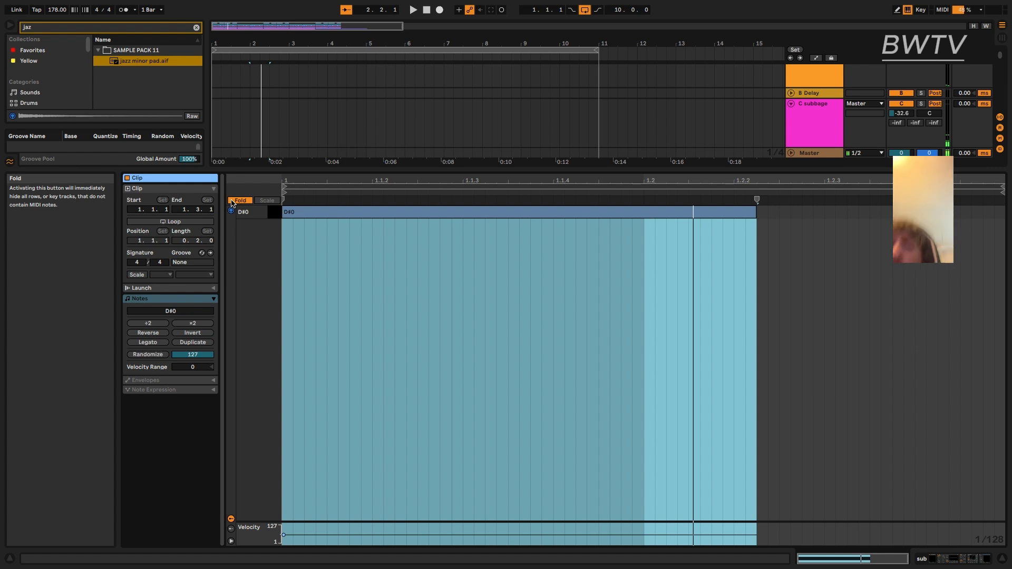
{"action": "left_click_drag", "start_coordinate": [755, 213], "coordinate": [645, 215]}
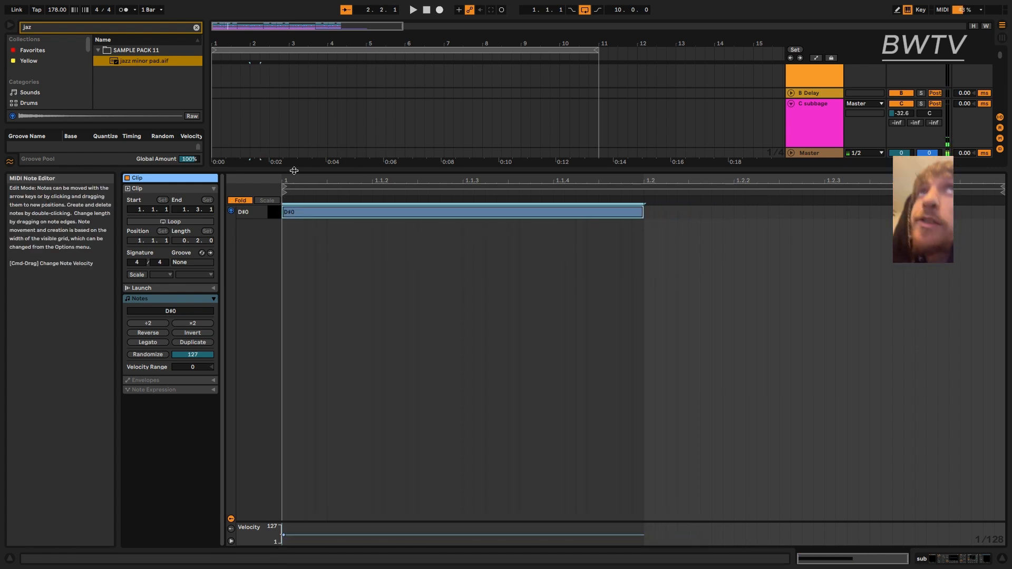
{"action": "key", "text": "f"}
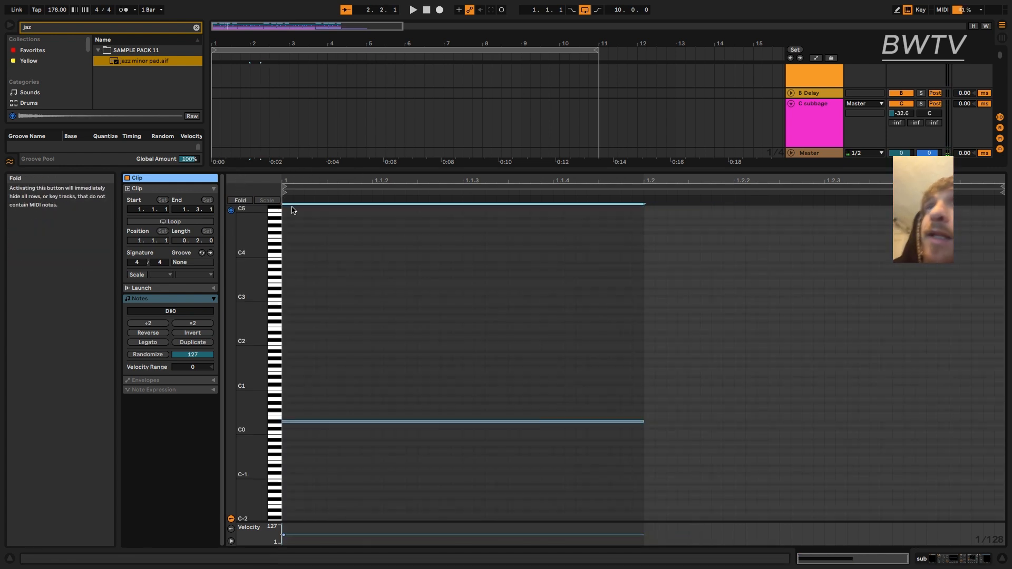
{"action": "double_click", "coordinate": [682, 411]}
{"action": "left_click_drag", "start_coordinate": [688, 411], "coordinate": [827, 414]}
{"action": "key", "text": "space"}
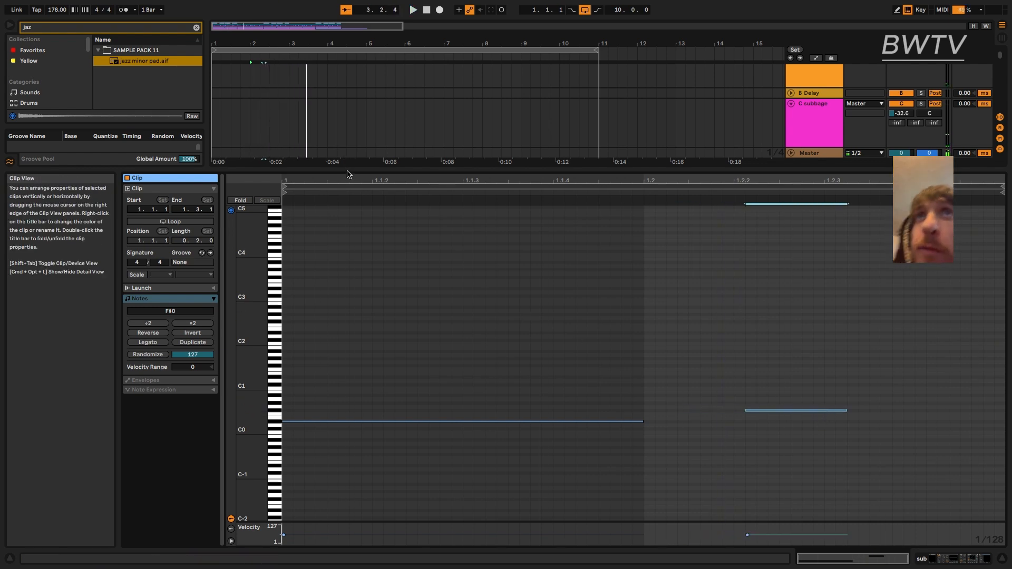
{"action": "left_click_drag", "start_coordinate": [348, 168], "coordinate": [348, 358]}
{"action": "key", "text": "space"}
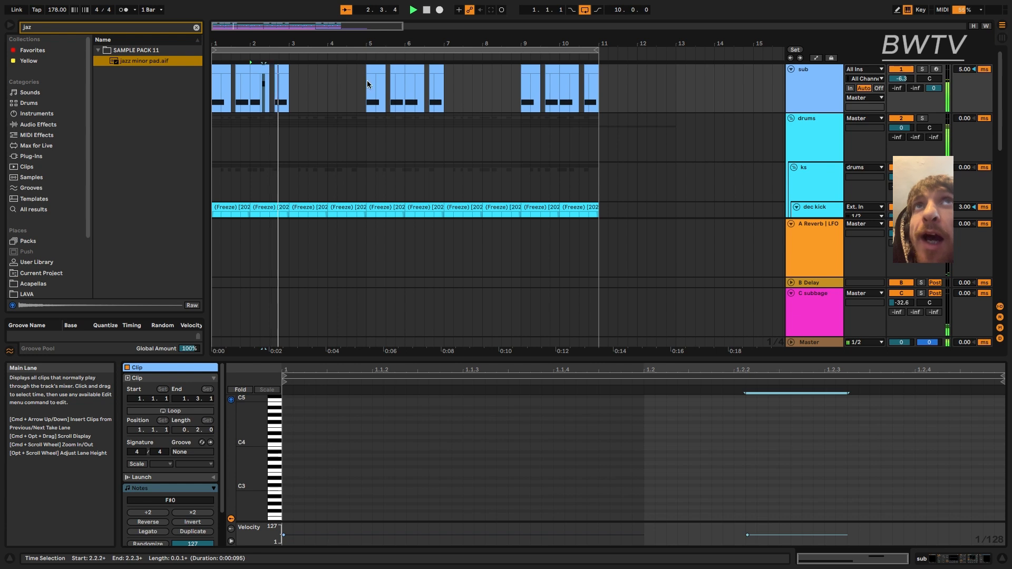
- Consolidate the sub clips from bar 1 into one clip and duplicate it along the track to bar 13
{"action": "left_click_drag", "start_coordinate": [367, 85], "coordinate": [172, 100]}
{"action": "key", "text": "super+j"}
{"action": "key", "text": "super+d"}
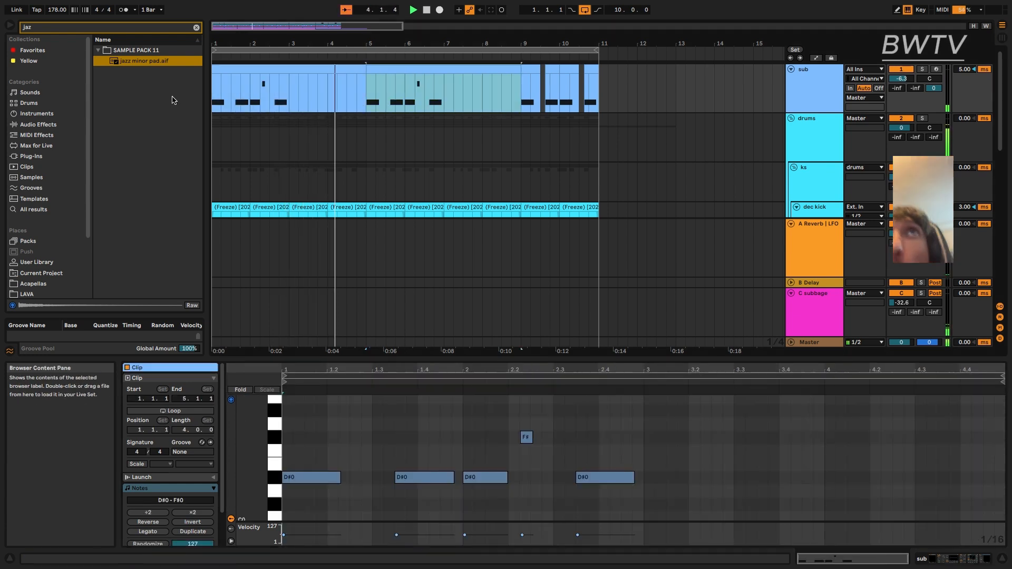
{"action": "key", "text": "super+d"}
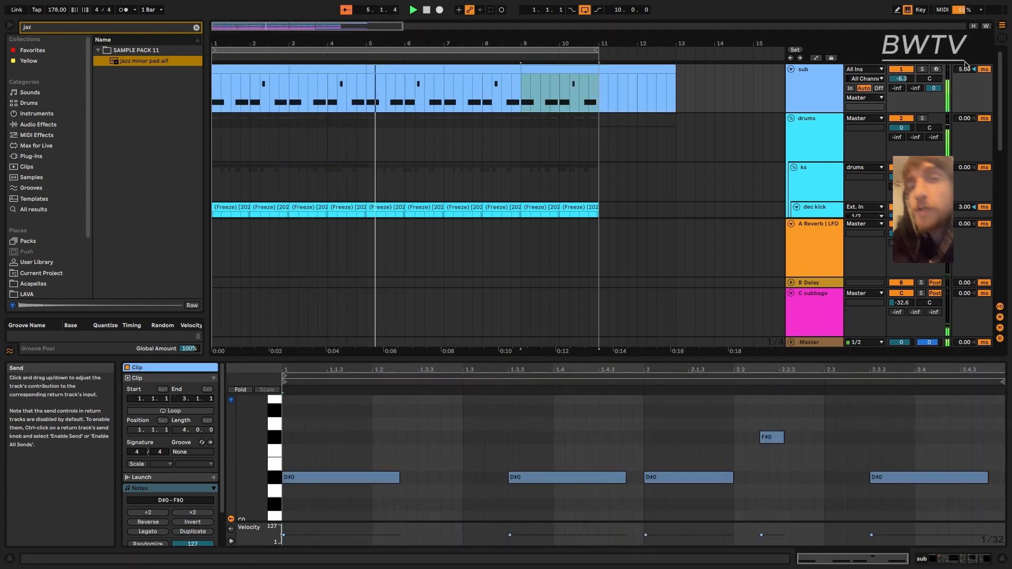
- Set the sub's track delay to 20.00 ms and its Saturator to 19.4 dB drive, -7.43 color base and soft clip on
{"action": "left_click_drag", "start_coordinate": [966, 69], "coordinate": [966, 63]}
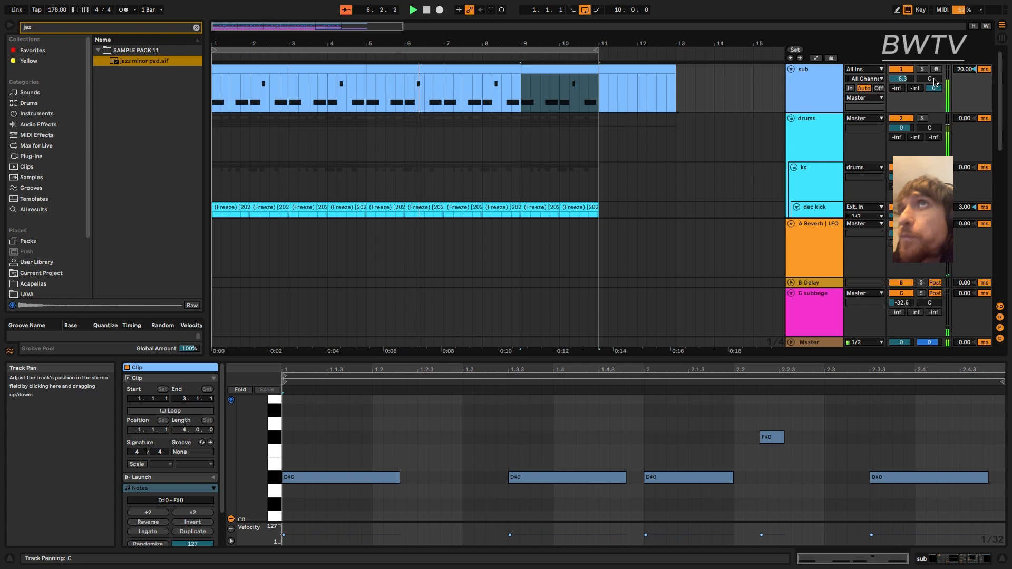
{"action": "double_click", "coordinate": [806, 88]}
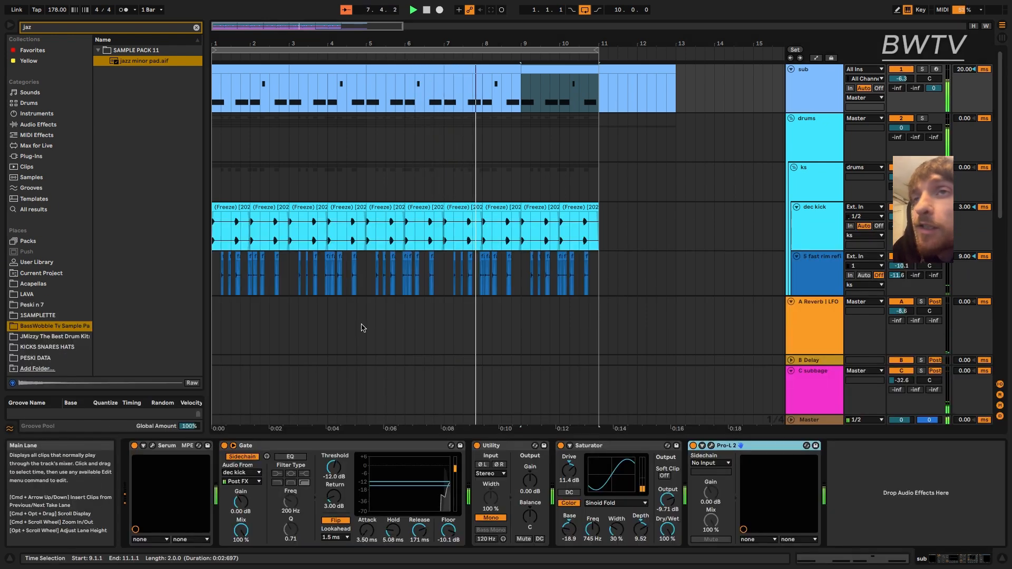
{"action": "left_click_drag", "start_coordinate": [569, 470], "coordinate": [568, 459]}
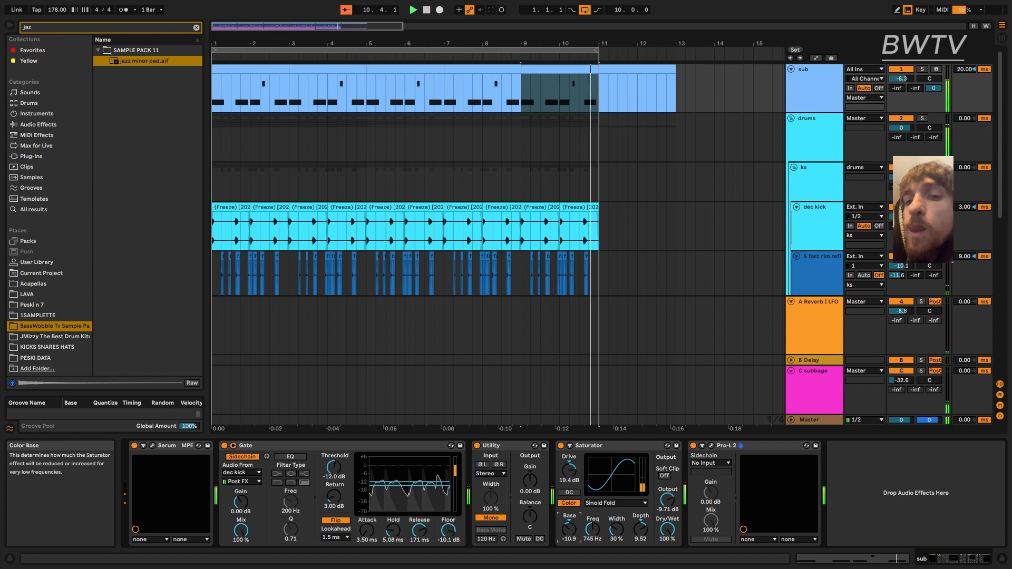
{"action": "left_click_drag", "start_coordinate": [569, 527], "coordinate": [569, 519]}
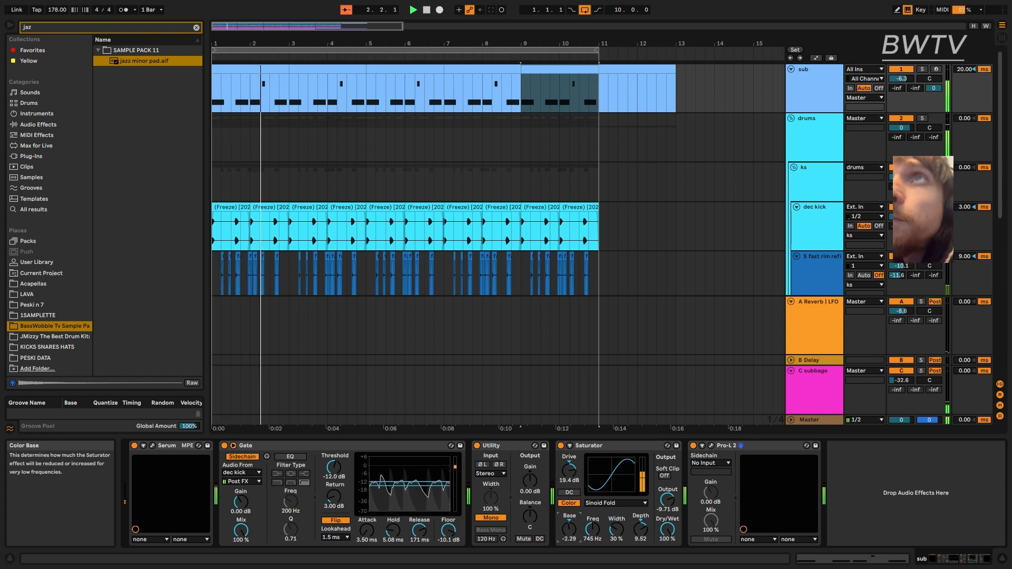
{"action": "left_click_drag", "start_coordinate": [569, 529], "coordinate": [569, 525]}
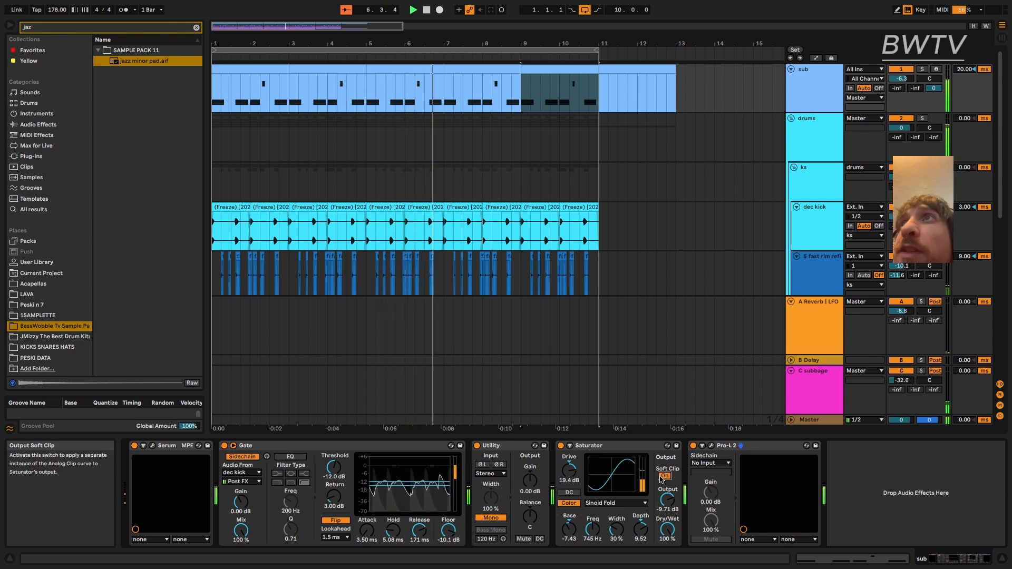
{"action": "left_click", "coordinate": [663, 476]}
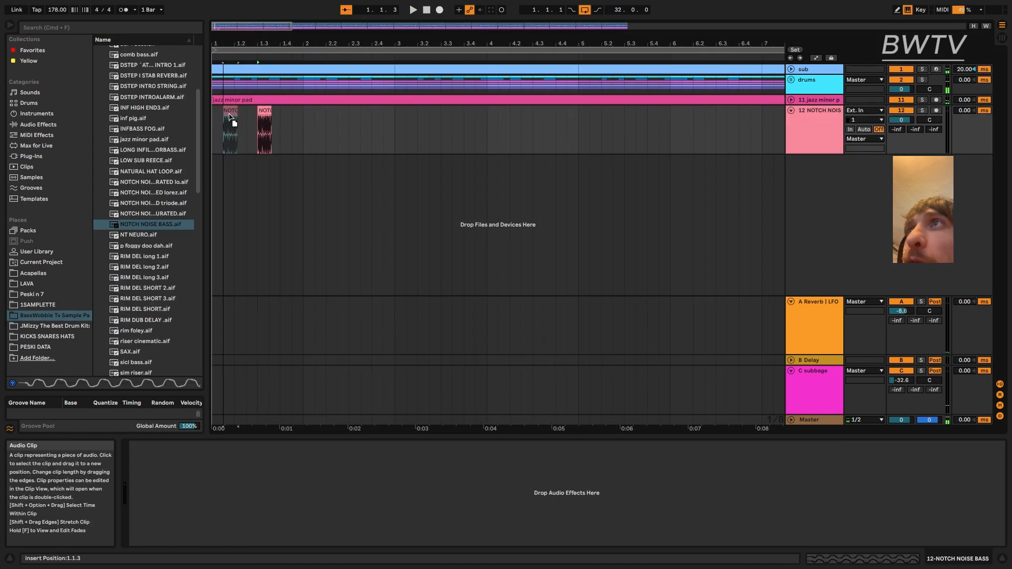
- Place the NOTCH NOISE BASS clip at 1.1.3 and set its track delay to 5.00 ms and volume to -9.5 dB
{"action": "left_click_drag", "start_coordinate": [964, 110], "coordinate": [964, 108]}
{"action": "key", "text": "space"}
{"action": "key", "text": "space"}
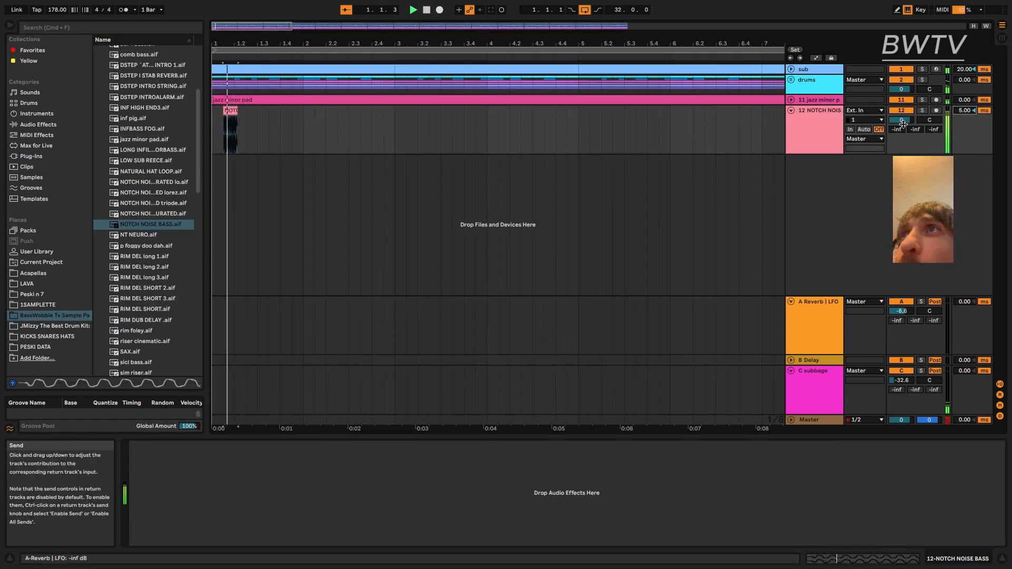
{"action": "key", "text": "space"}
{"action": "left_click_drag", "start_coordinate": [901, 120], "coordinate": [901, 119]}
{"action": "key", "text": "space"}
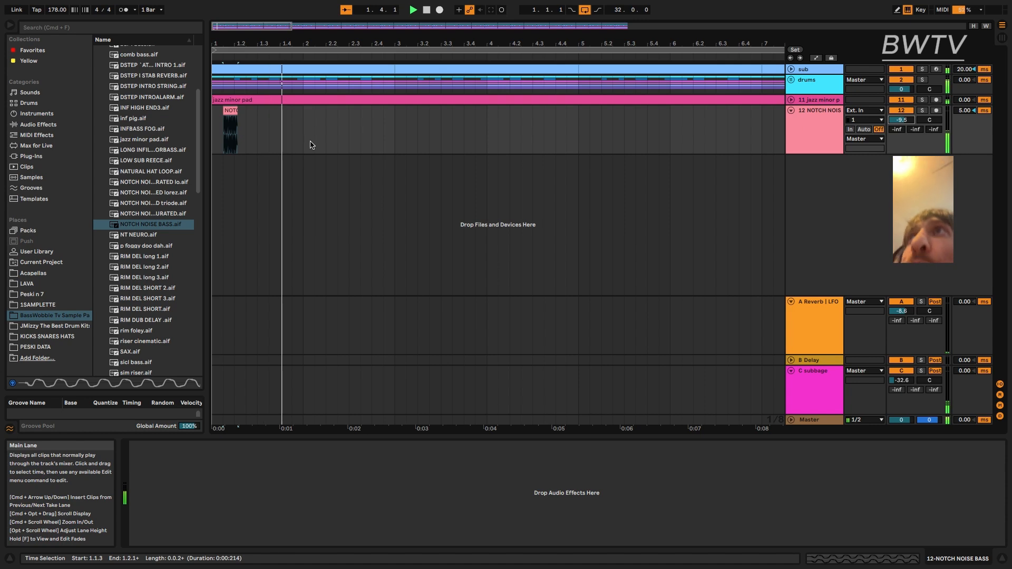
- Audition the noise bass clip and select the first two bars of its track
{"action": "left_click_drag", "start_coordinate": [307, 142], "coordinate": [212, 142]}
{"action": "key", "text": "space"}
{"action": "key", "text": "space"}
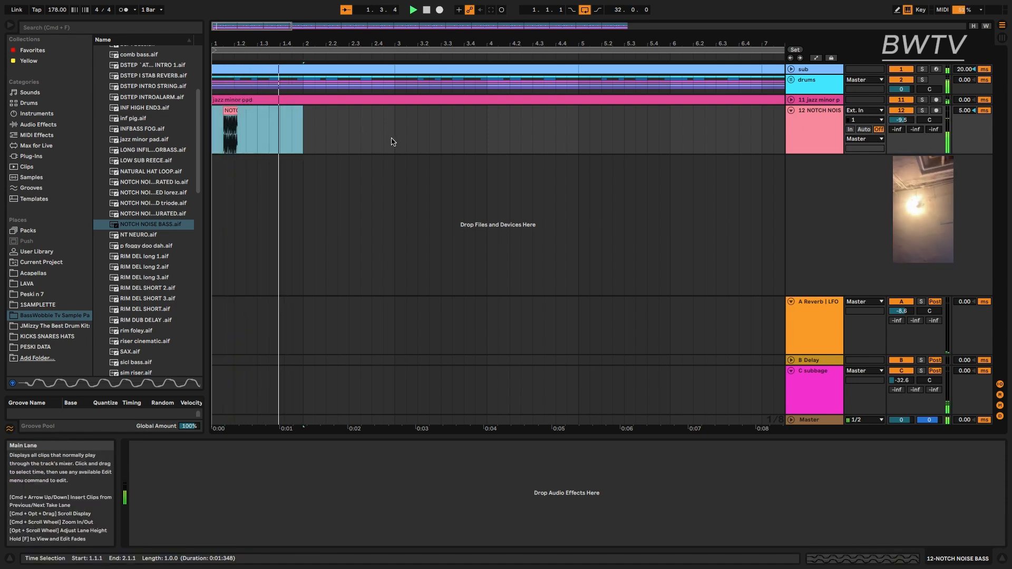
{"action": "left_click", "coordinate": [396, 138]}
{"action": "left_click_drag", "start_coordinate": [395, 138], "coordinate": [212, 134]}
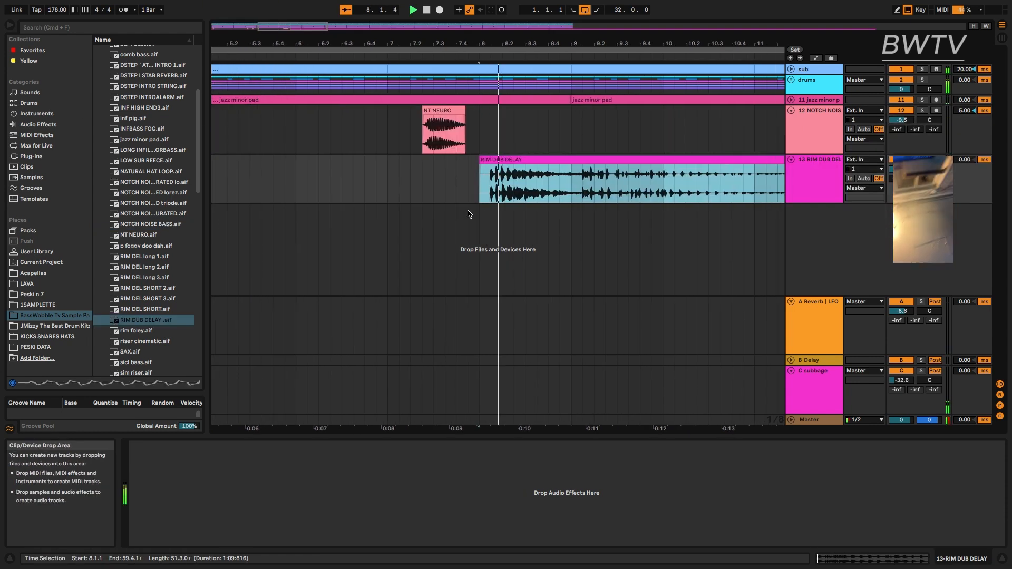
- Select the stretch of the rim dub delay track before its clip at bar 8 and audition it
{"action": "left_click_drag", "start_coordinate": [469, 44], "coordinate": [271, 32]}
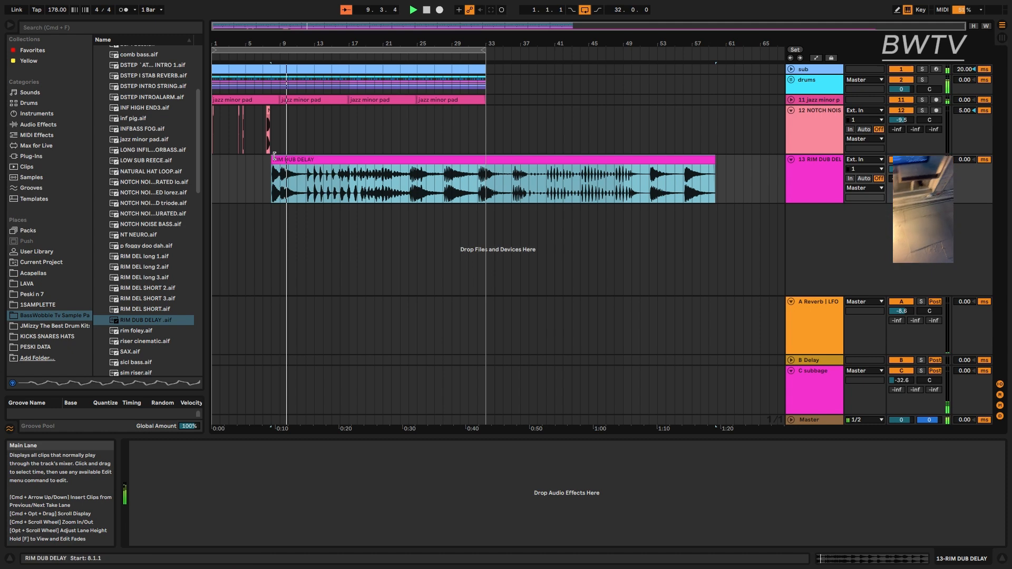
{"action": "left_click_drag", "start_coordinate": [271, 182], "coordinate": [229, 174]}
{"action": "key", "text": "space"}
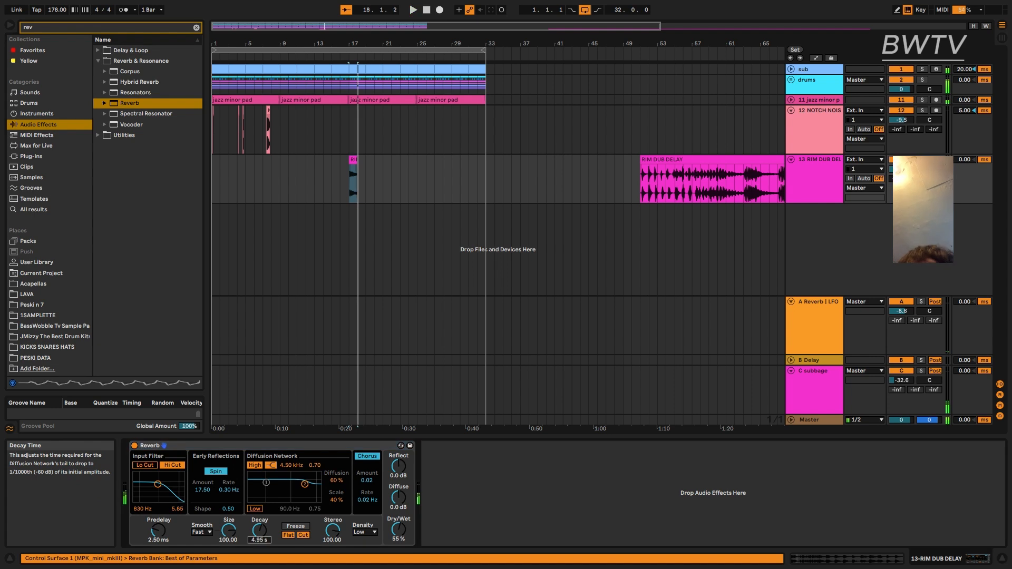
- Set the rim dub delay track's Reverb to 12.1 s decay and 44% dry/wet, and its volume to -11.5 dB, while auditioning
{"action": "key", "text": "space"}
{"action": "left_click_drag", "start_coordinate": [259, 530], "coordinate": [259, 511]}
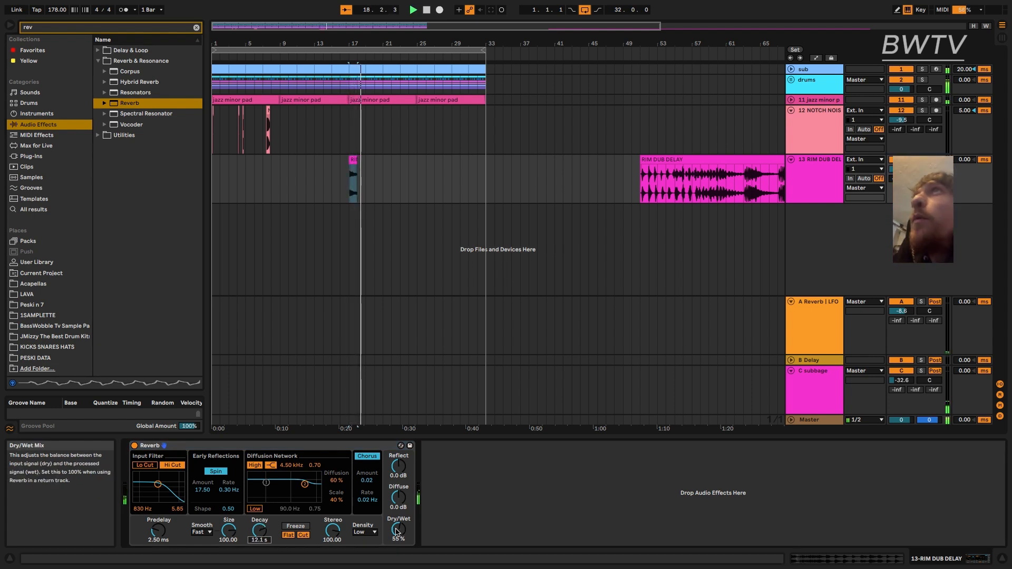
{"action": "key", "text": "space"}
{"action": "key", "text": "space"}
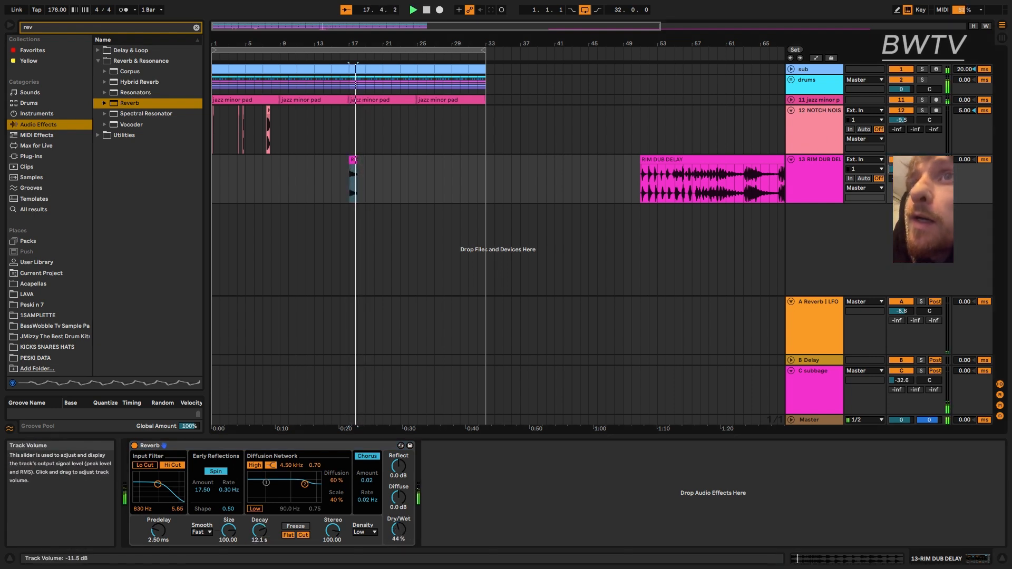
{"action": "left_click_drag", "start_coordinate": [426, 182], "coordinate": [1, 247]}
{"action": "key", "text": "space"}
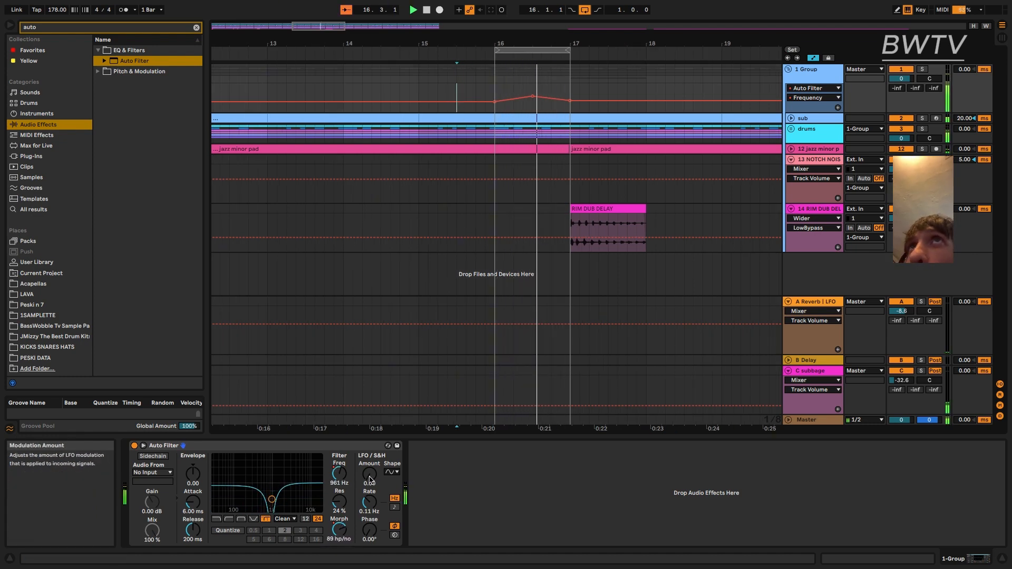
- Shape the group's Auto Filter frequency automation to peak mid-bar 16 and fall by bar 17, and ramp Morph down across bar 16
{"action": "left_click_drag", "start_coordinate": [533, 97], "coordinate": [533, 85]}
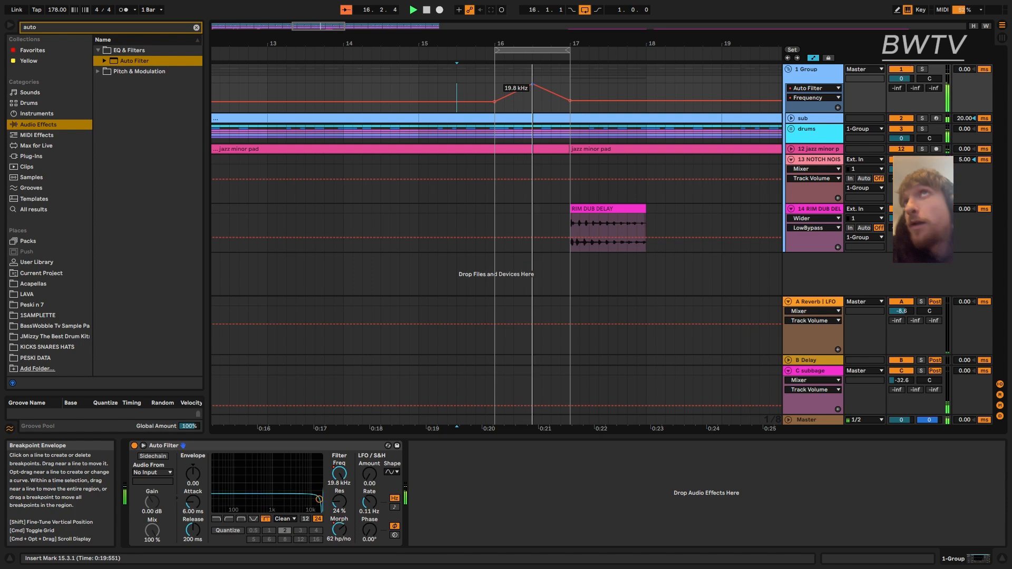
{"action": "left_click_drag", "start_coordinate": [532, 94], "coordinate": [570, 104]}
{"action": "left_click", "coordinate": [339, 529]}
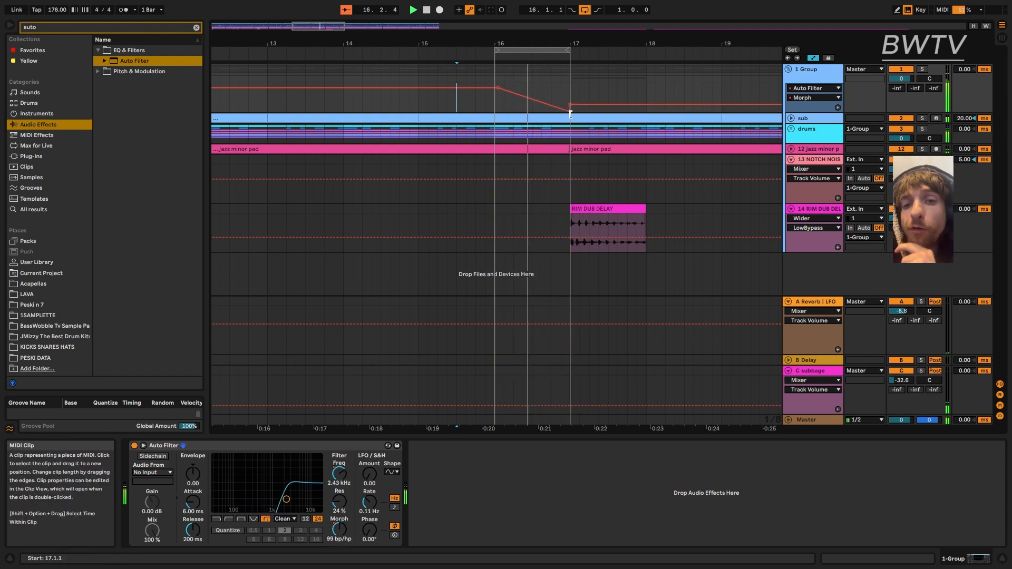
- Automate the group's Auto Filter to be on only from bar 16 to bar 17, and turn looping off
{"action": "right_click", "coordinate": [138, 447]}
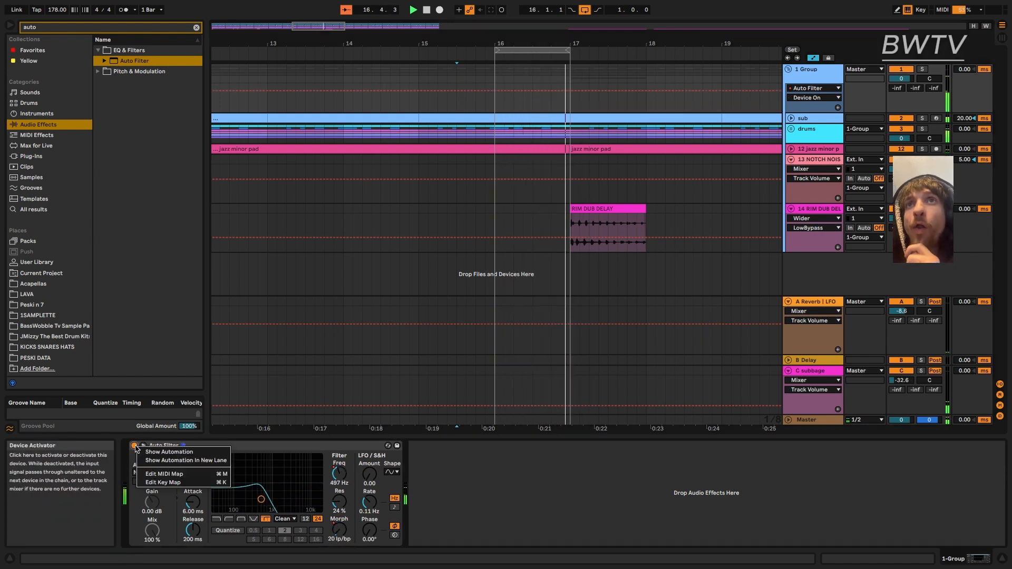
{"action": "left_click", "coordinate": [145, 452]}
{"action": "left_click", "coordinate": [491, 101]}
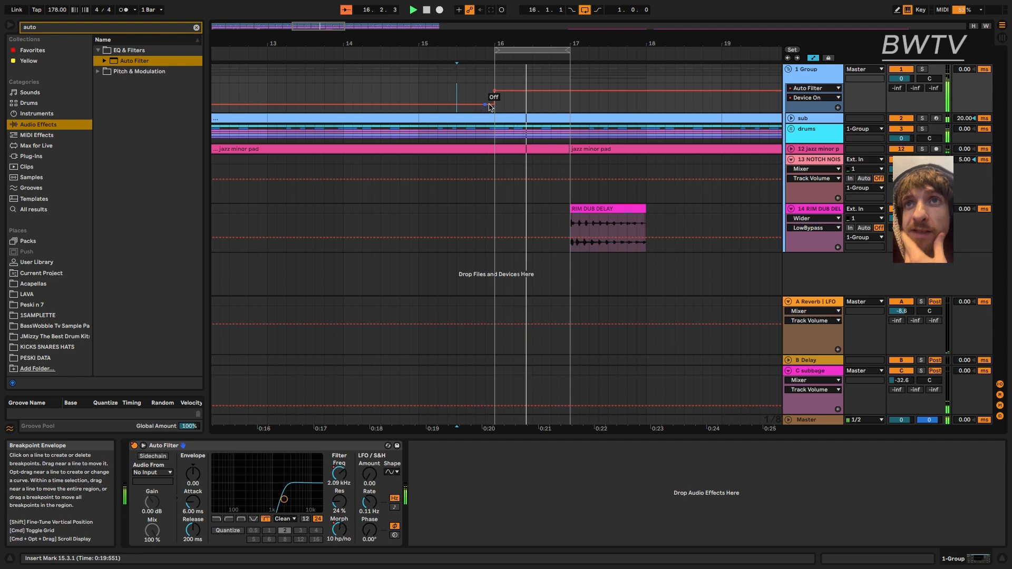
{"action": "left_click", "coordinate": [571, 90]}
{"action": "left_click_drag", "start_coordinate": [579, 90], "coordinate": [571, 104]}
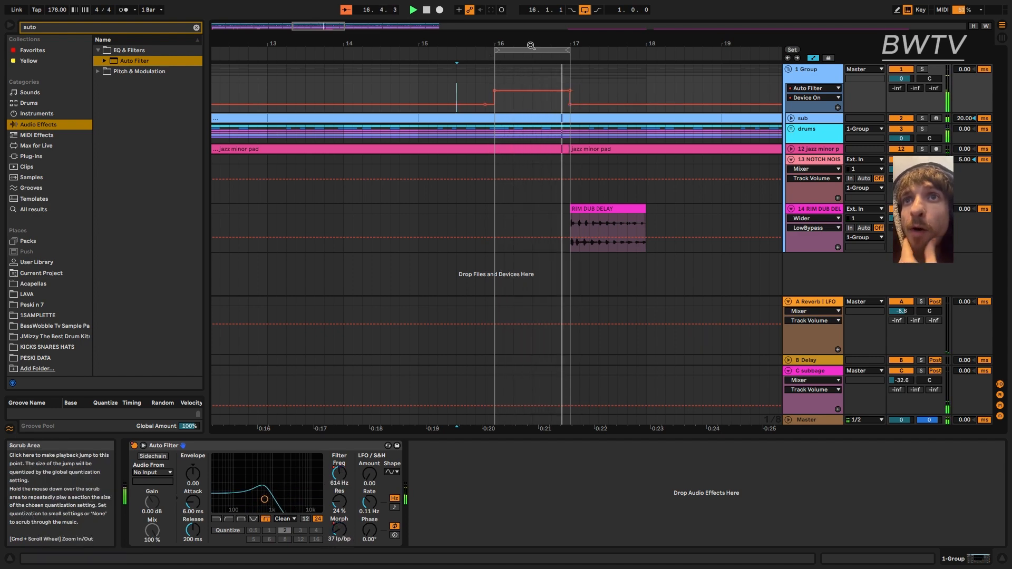
{"action": "left_click", "coordinate": [584, 11]}
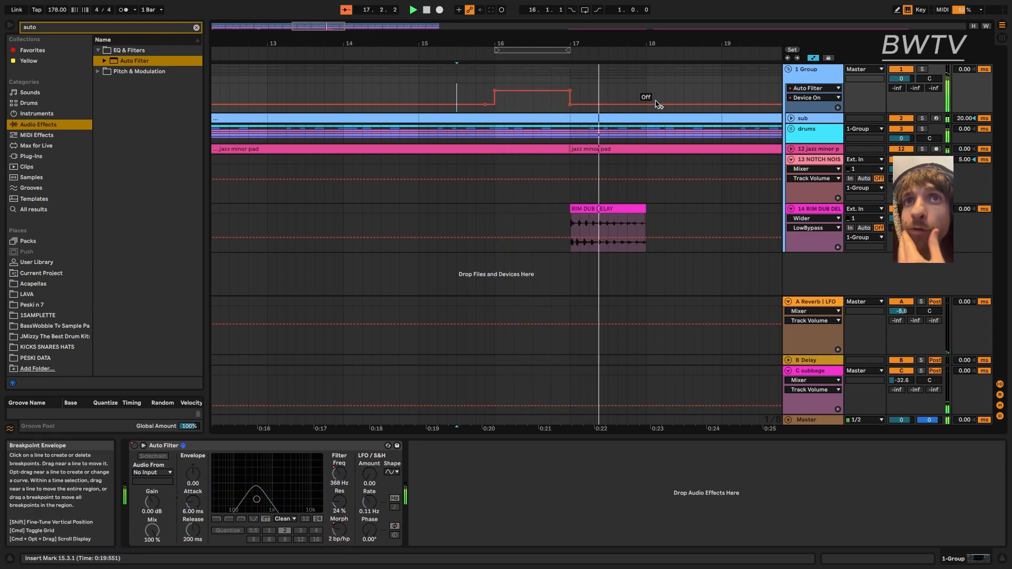
- Fold the group and set the arrangement loop to 32 bars starting at bar 1
{"action": "left_click", "coordinate": [788, 70]}
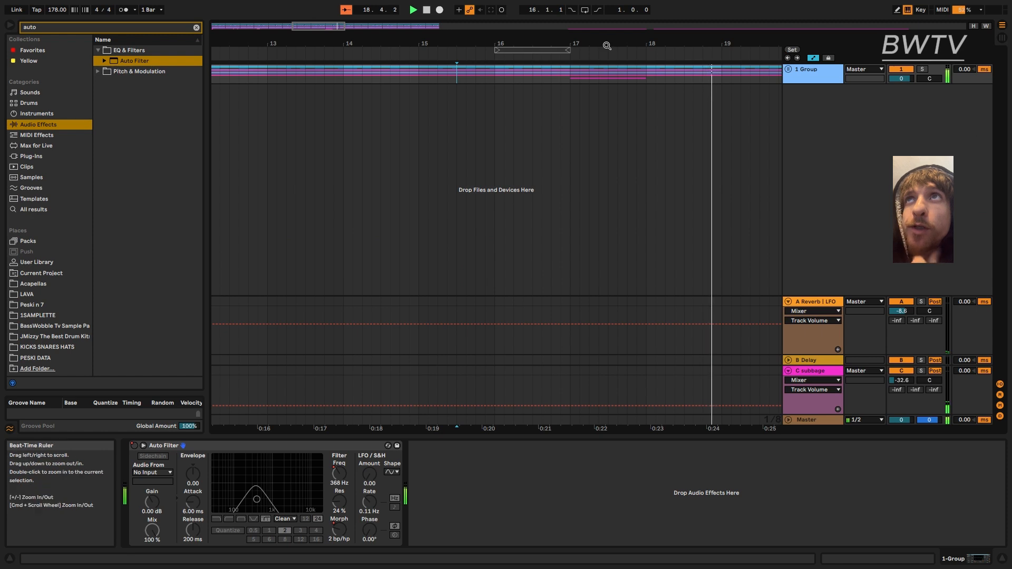
{"action": "left_click_drag", "start_coordinate": [606, 45], "coordinate": [300, 47]}
{"action": "left_click_drag", "start_coordinate": [384, 74], "coordinate": [284, 97]}
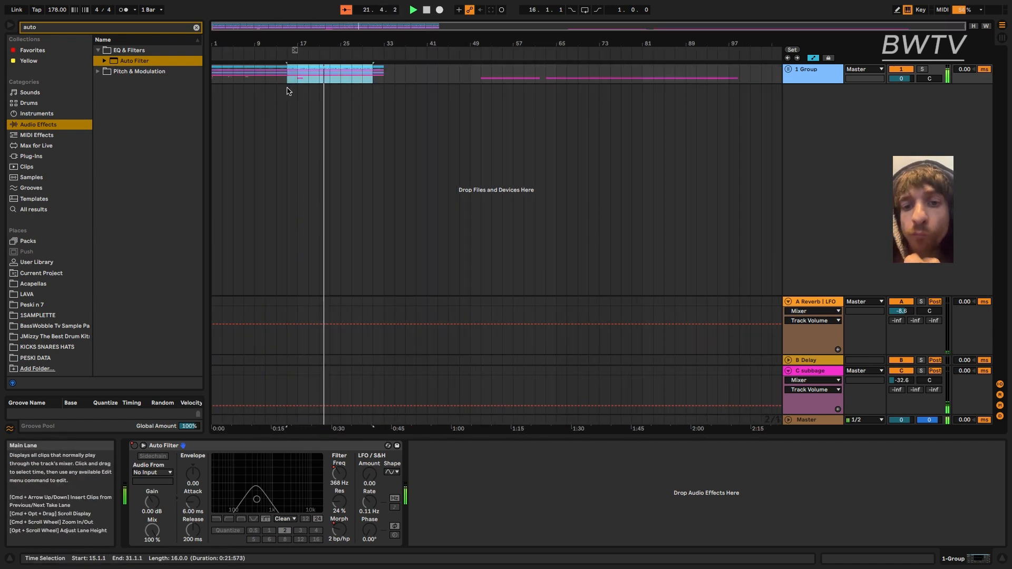
{"action": "key", "text": "super+l"}
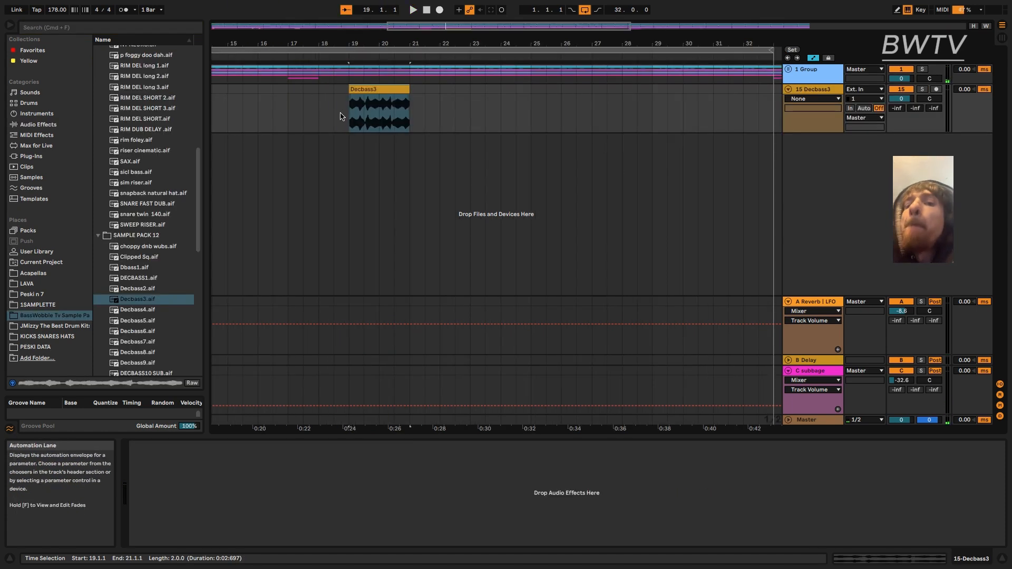
- Hide the automation lanes and turn warping off for the Decbass3 clip
{"action": "left_click", "coordinate": [814, 60]}
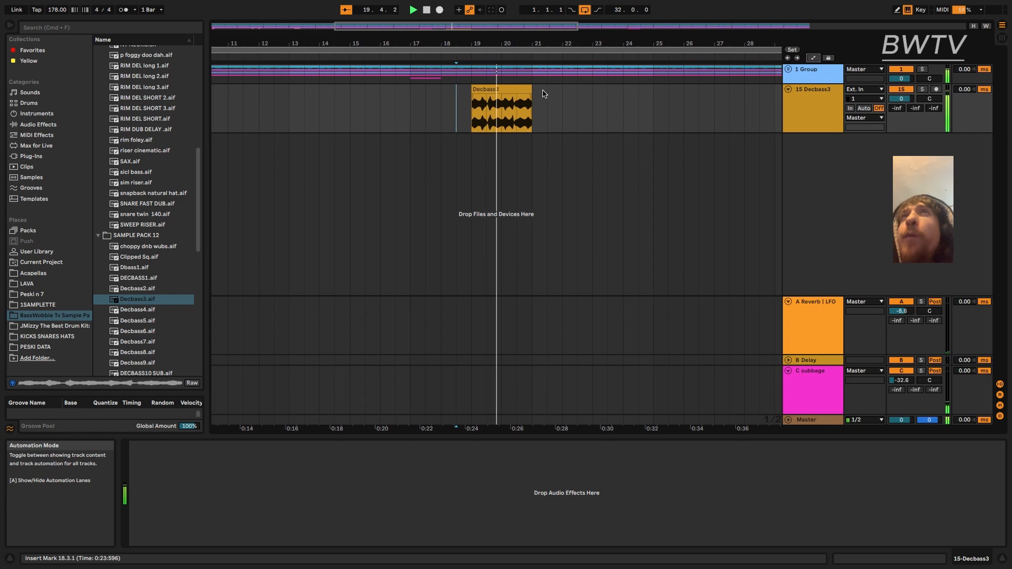
{"action": "double_click", "coordinate": [445, 86]}
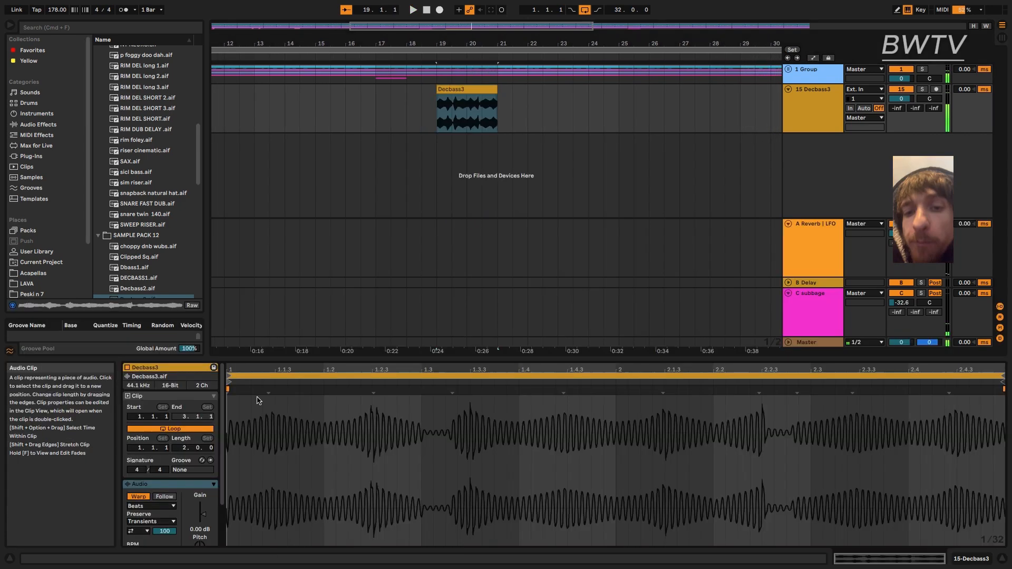
{"action": "left_click", "coordinate": [136, 497]}
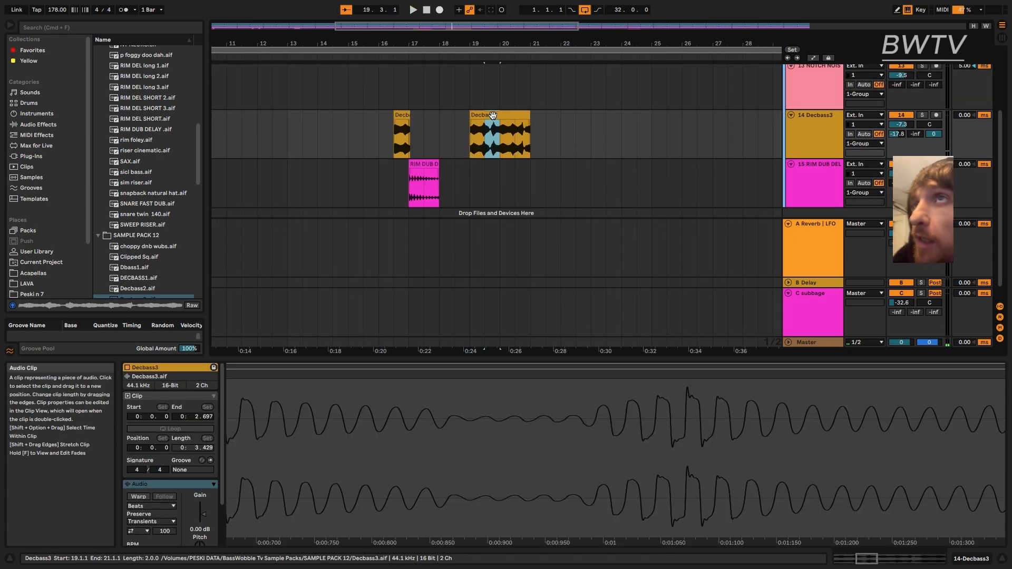
- Move the half-bar Decbass3 slices to 24.3.1 and 22.3.1, and delete the leftover piece at bar 20
{"action": "left_click_drag", "start_coordinate": [492, 115], "coordinate": [650, 116]}
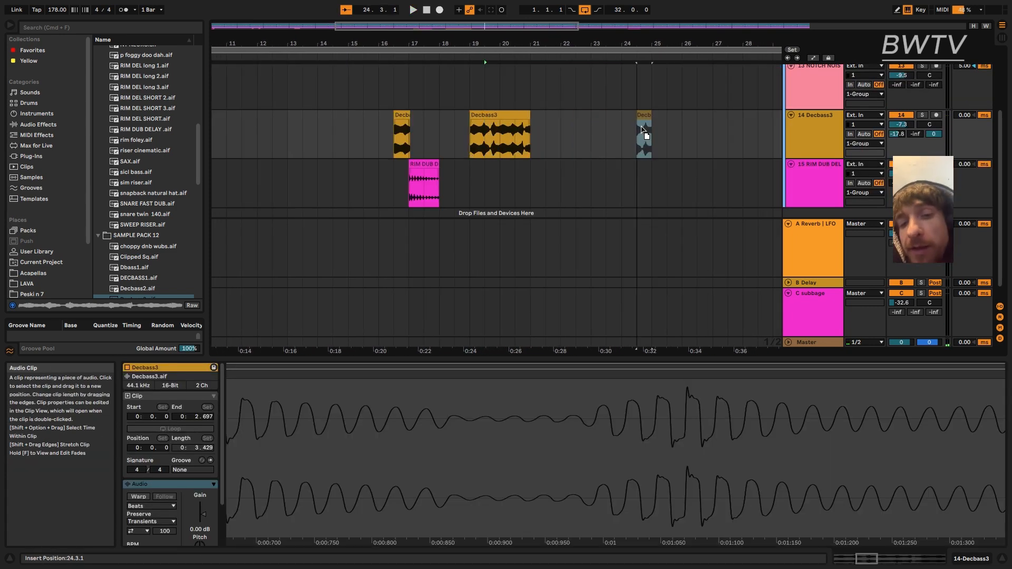
{"action": "key", "text": "space"}
{"action": "key", "text": "space"}
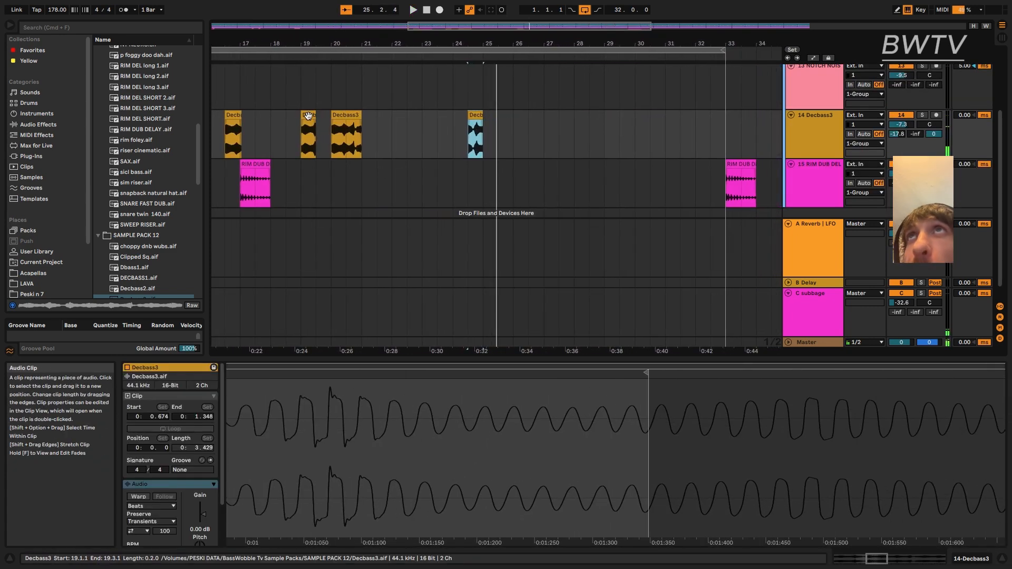
{"action": "left_click_drag", "start_coordinate": [310, 116], "coordinate": [417, 129]}
{"action": "key", "text": "space"}
{"action": "left_click", "coordinate": [412, 124]}
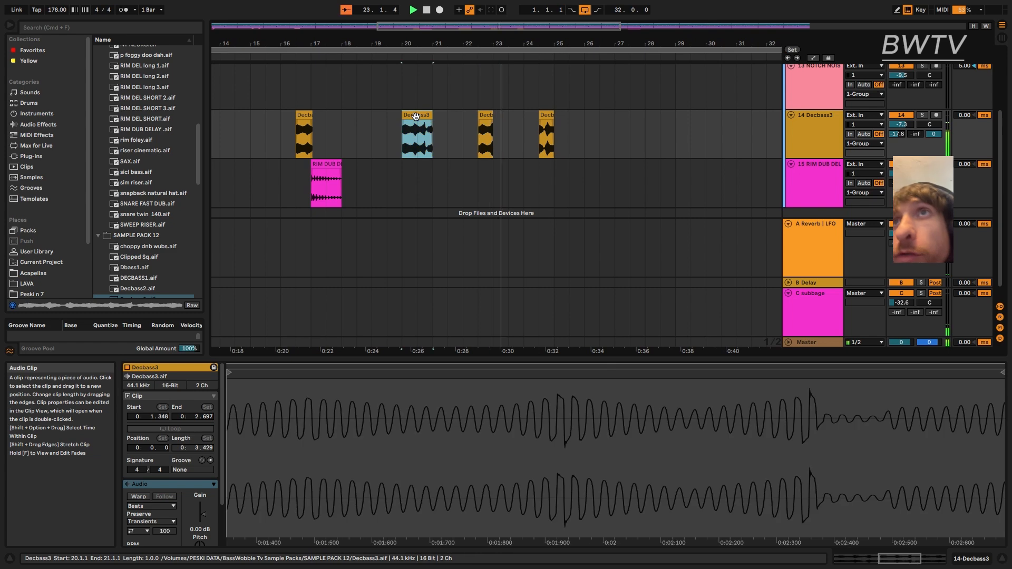
{"action": "key", "text": "Delete"}
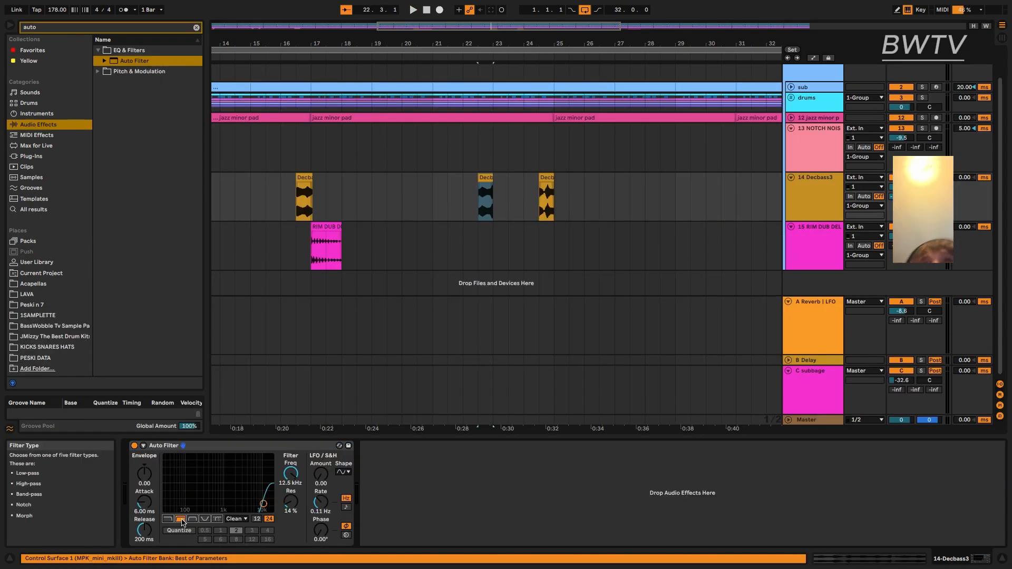
- Set the Decbass3 track's high-pass Auto Filter to 138 Hz with 39% resonance while auditioning
{"action": "key", "text": "space"}
{"action": "left_click_drag", "start_coordinate": [263, 504], "coordinate": [192, 493]}
{"action": "key", "text": "space"}
{"action": "key", "text": "space"}
- Switch the Decbass3 Auto Filter to the OSR circuit with 7.62 dB drive and audition it
{"action": "left_click", "coordinate": [235, 519]}
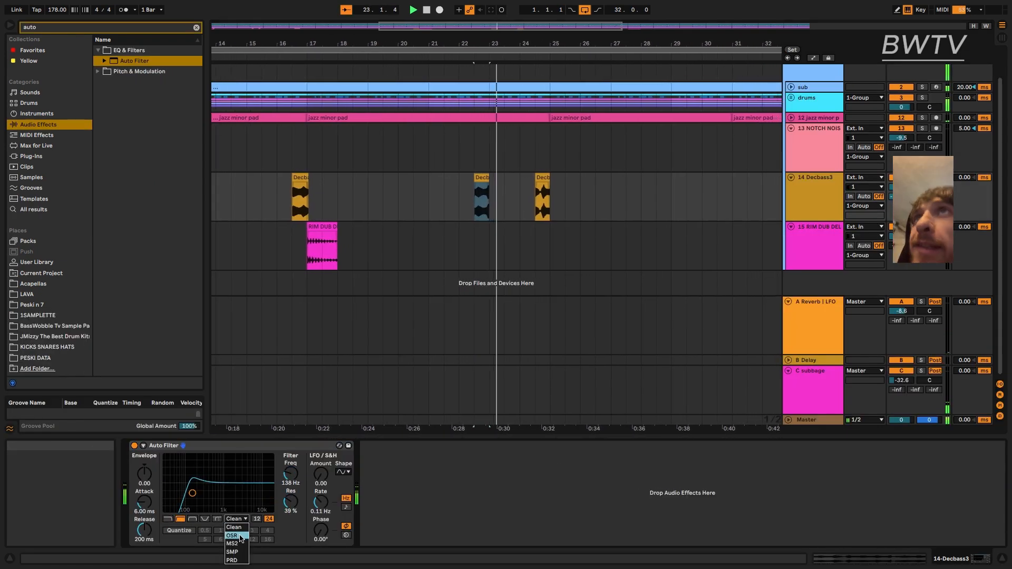
{"action": "left_click", "coordinate": [238, 535]}
{"action": "key", "text": "space"}
{"action": "key", "text": "space"}
{"action": "left_click_drag", "start_coordinate": [290, 530], "coordinate": [290, 500]}
{"action": "key", "text": "space"}
{"action": "key", "text": "space"}
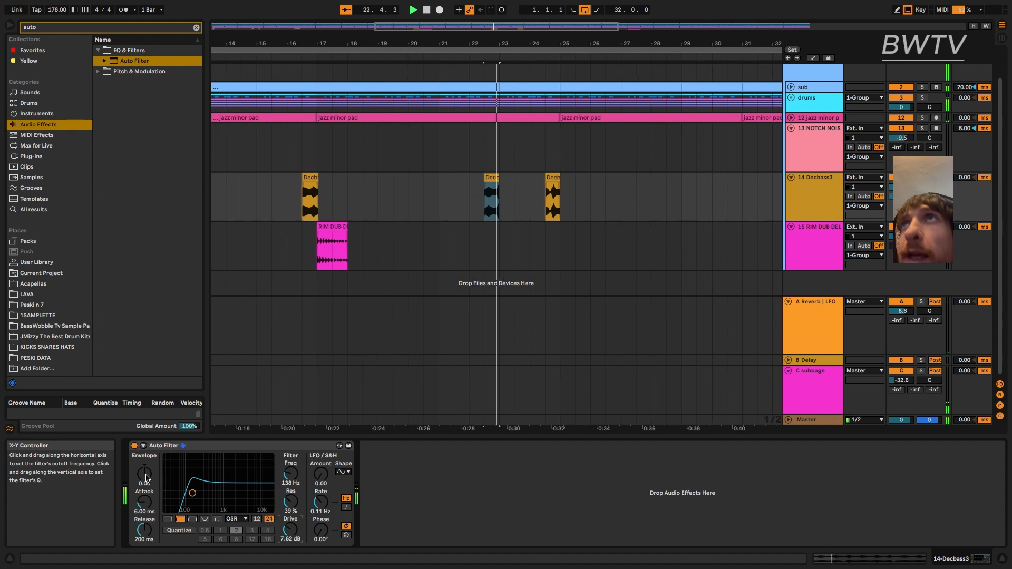
- Set the Decbass3 Auto Filter's envelope amount to -14.1 and its frequency to 261 Hz
{"action": "left_click_drag", "start_coordinate": [144, 474], "coordinate": [199, 486]}
{"action": "key", "text": "space"}
{"action": "key", "text": "space"}
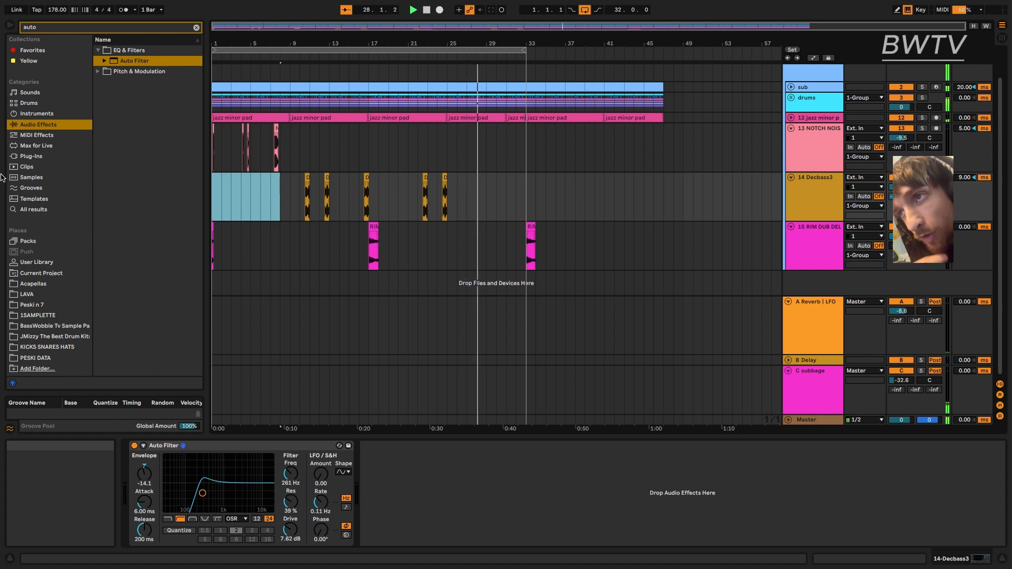
- Delete the drums from bar 33 onward and shrink the arrangement loop to 0.1.0 at bar 1
{"action": "mouse_move", "coordinate": [527, 100]}
{"action": "left_mouse_down"}
{"action": "mouse_move", "coordinate": [694, 107]}
{"action": "mouse_move", "coordinate": [527, 100]}
{"action": "left_mouse_up"}
{"action": "key", "text": "Delete"}
{"action": "left_click", "coordinate": [527, 100]}
{"action": "left_click_drag", "start_coordinate": [521, 48], "coordinate": [214, 53]}
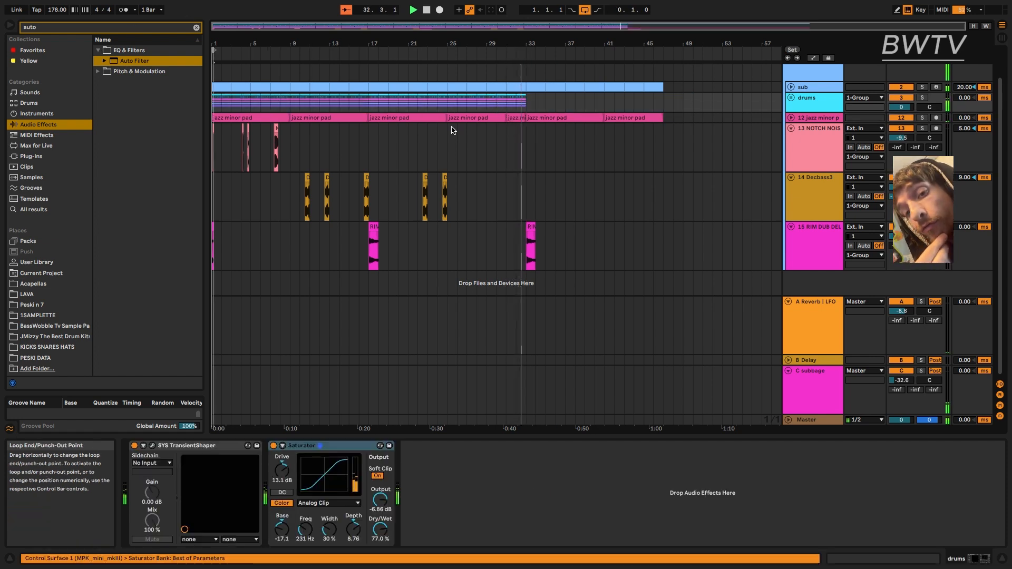
- Duplicate the first 32 bars of the noise bass, Decbass3 and rim delay tracks to bar 33, and drum bars 17 to 41 to bar 41
{"action": "left_click_drag", "start_coordinate": [528, 130], "coordinate": [191, 283]}
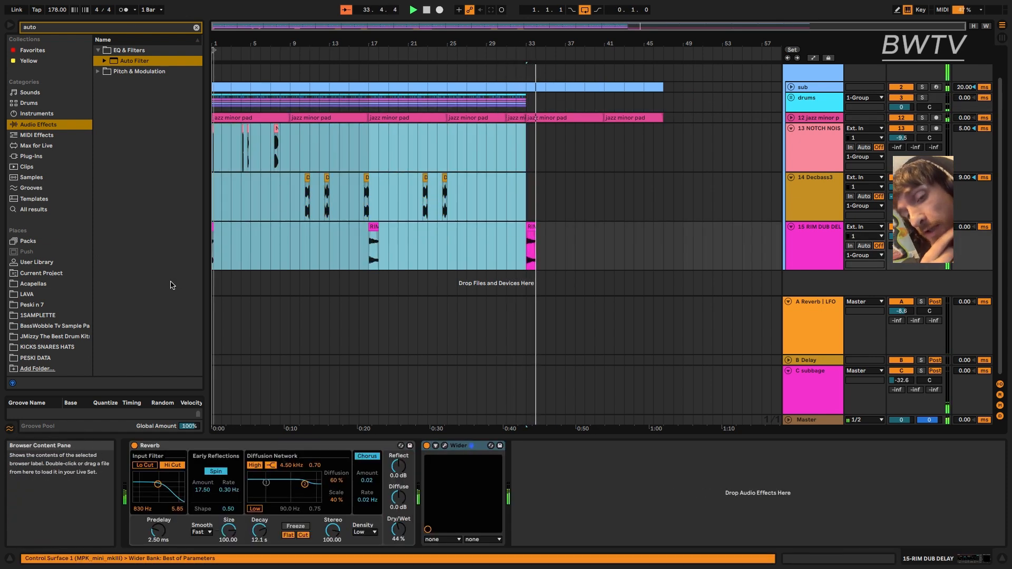
{"action": "key", "text": "super+d"}
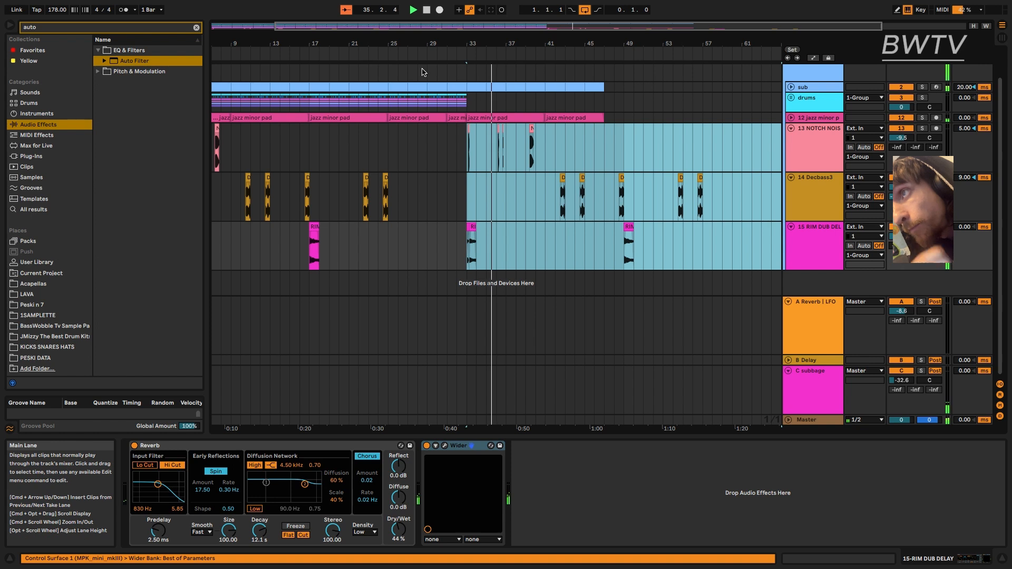
{"action": "left_click_drag", "start_coordinate": [509, 108], "coordinate": [371, 99]}
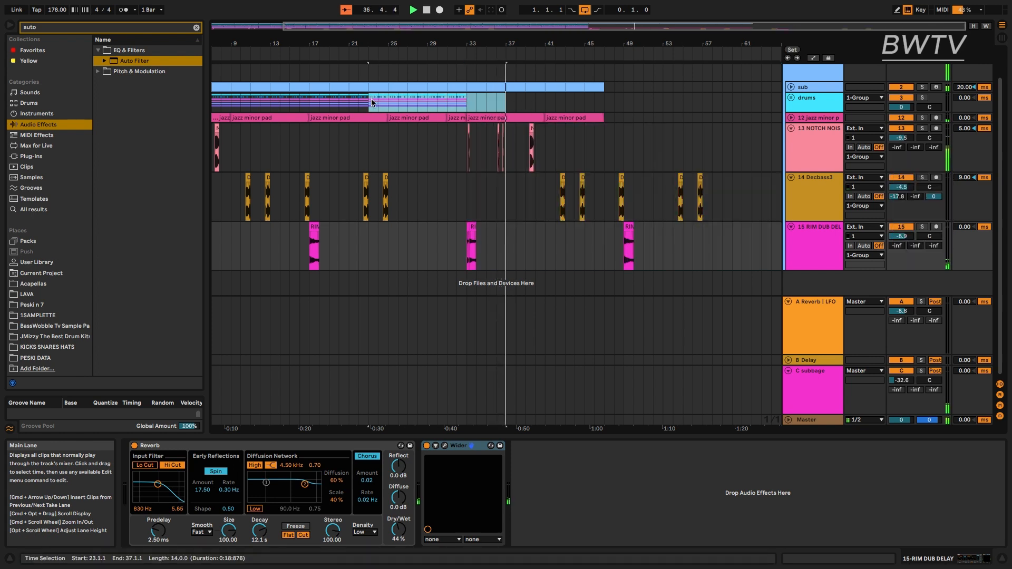
{"action": "left_click_drag", "start_coordinate": [549, 111], "coordinate": [304, 107]}
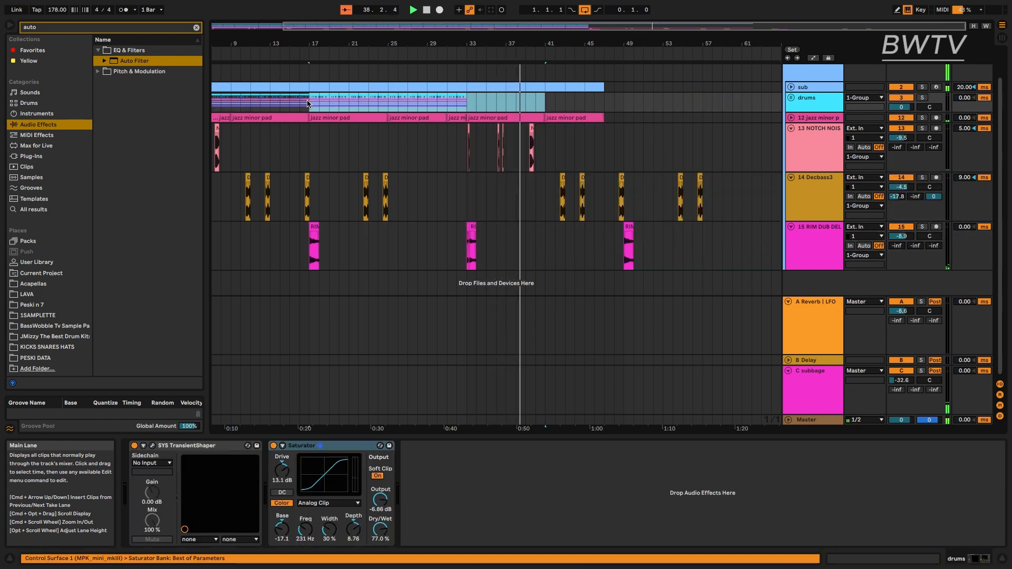
{"action": "key", "text": "super+d"}
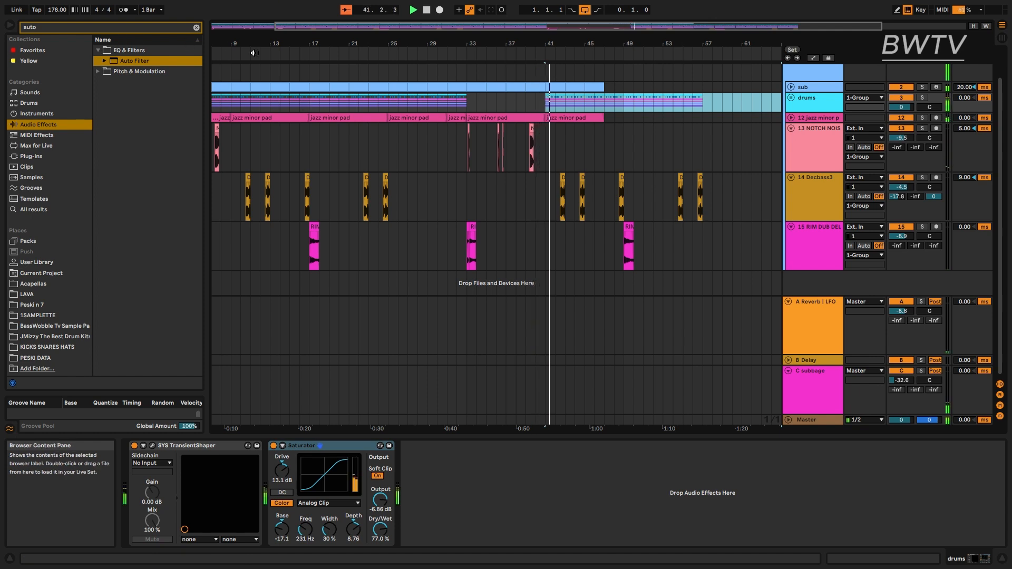
- Duplicate bars 41 to 45 of the sub, drums, jazz minor pad and noise bass tracks seven times, up to bar 73
{"action": "left_click_drag", "start_coordinate": [605, 46], "coordinate": [575, 44]}
{"action": "left_click_drag", "start_coordinate": [527, 80], "coordinate": [560, 142]}
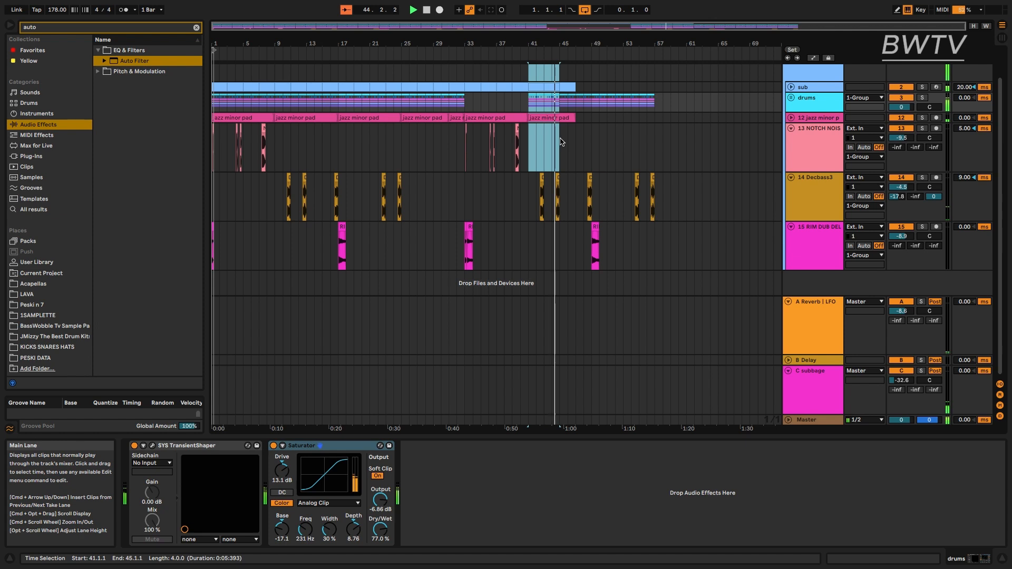
{"action": "key", "text": "super+d"}
{"action": "key", "text": "super+d"}
{"action": "key", "text": "super+d"}
{"action": "key", "text": "super+d"}
{"action": "key", "text": "super+d"}
{"action": "key", "text": "super+d"}
{"action": "key", "text": "super+d"}
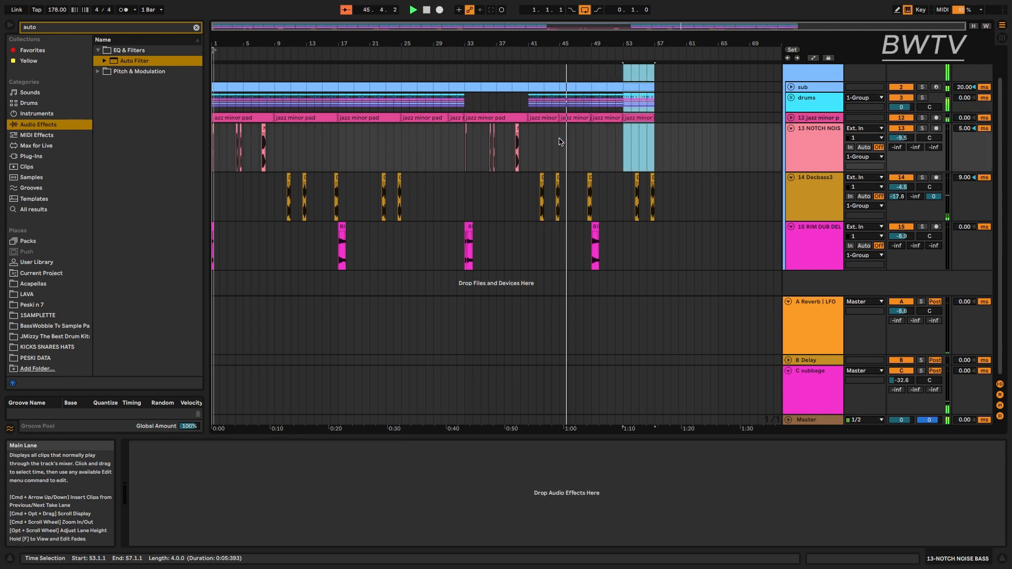
- Colour the jazz minor pad clips from bar 49 to 57 yellow and duplicate the pad's bars 41 to 57 to bar 57
{"action": "left_click", "coordinate": [540, 121]}
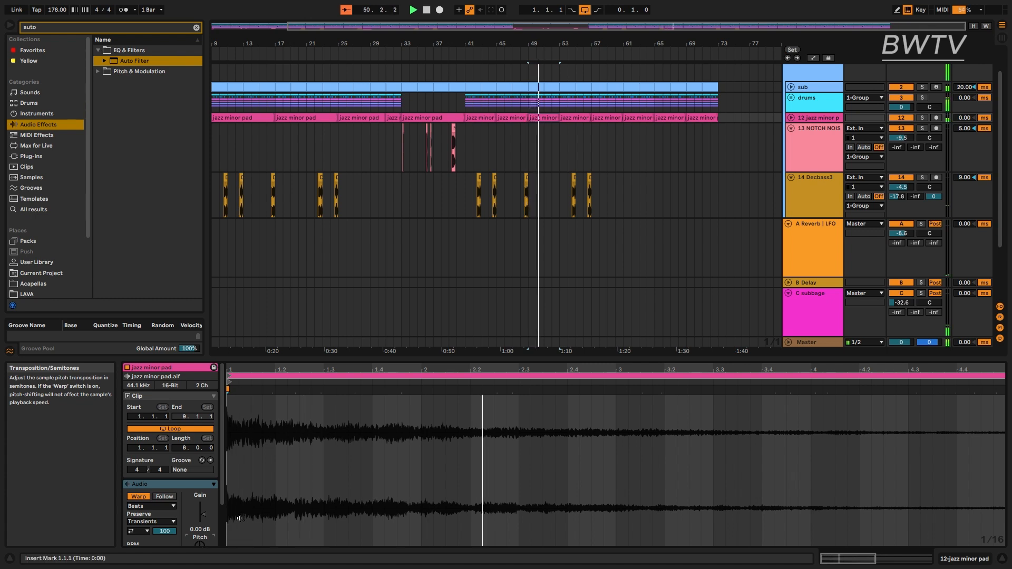
{"action": "right_click", "coordinate": [542, 118]}
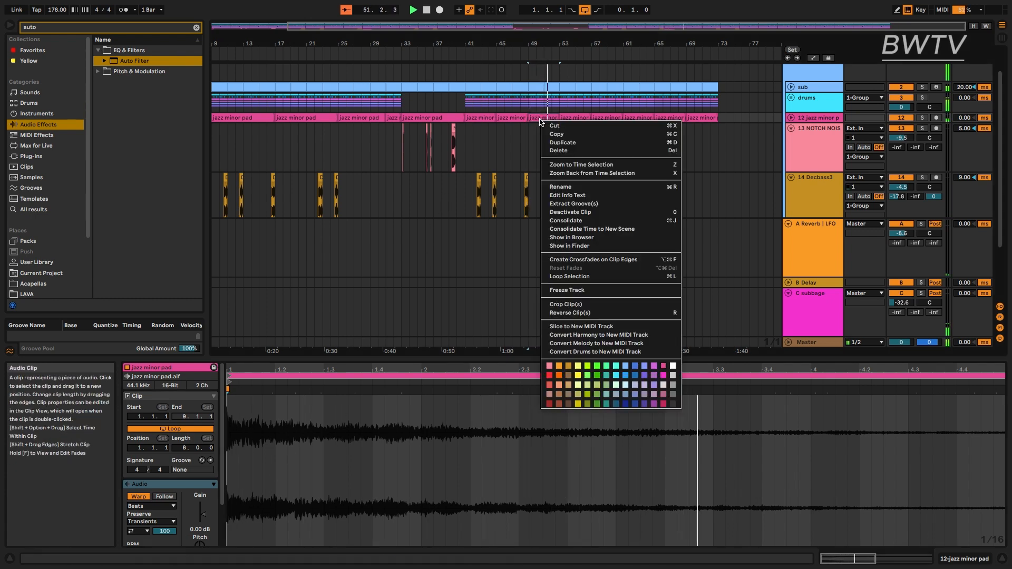
{"action": "left_click", "coordinate": [585, 366]}
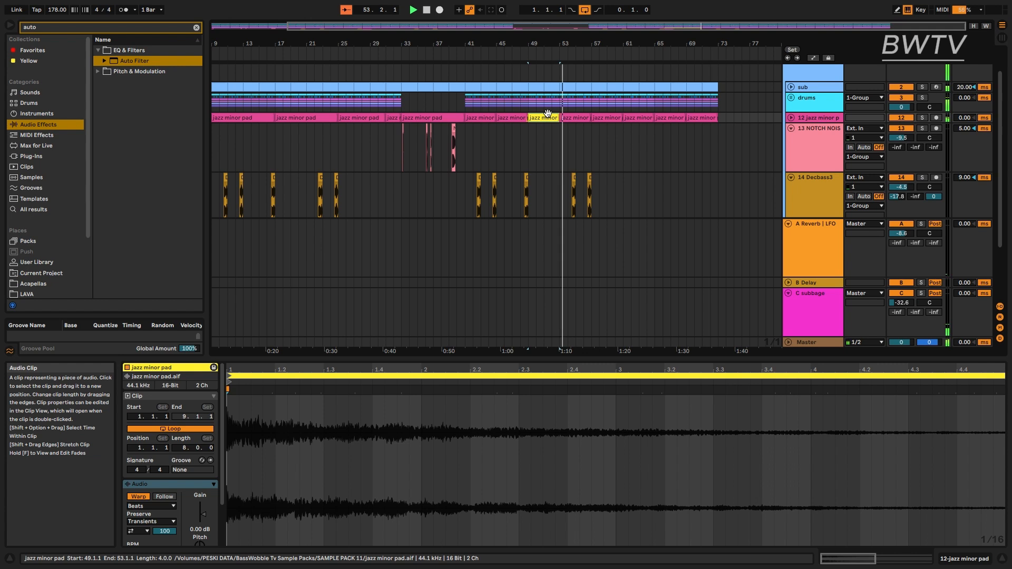
{"action": "left_click_drag", "start_coordinate": [593, 134], "coordinate": [467, 123]}
{"action": "key", "text": "super+d"}
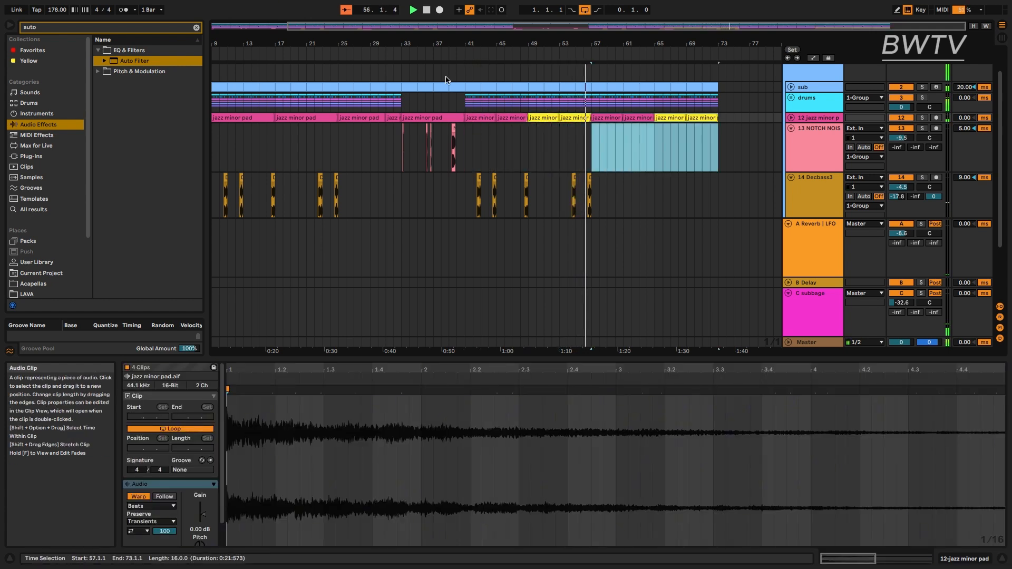
- Duplicate the noise bass and Decbass3 clips so that both tracks continue up to bar 97
{"action": "left_click_drag", "start_coordinate": [463, 40], "coordinate": [494, 32]}
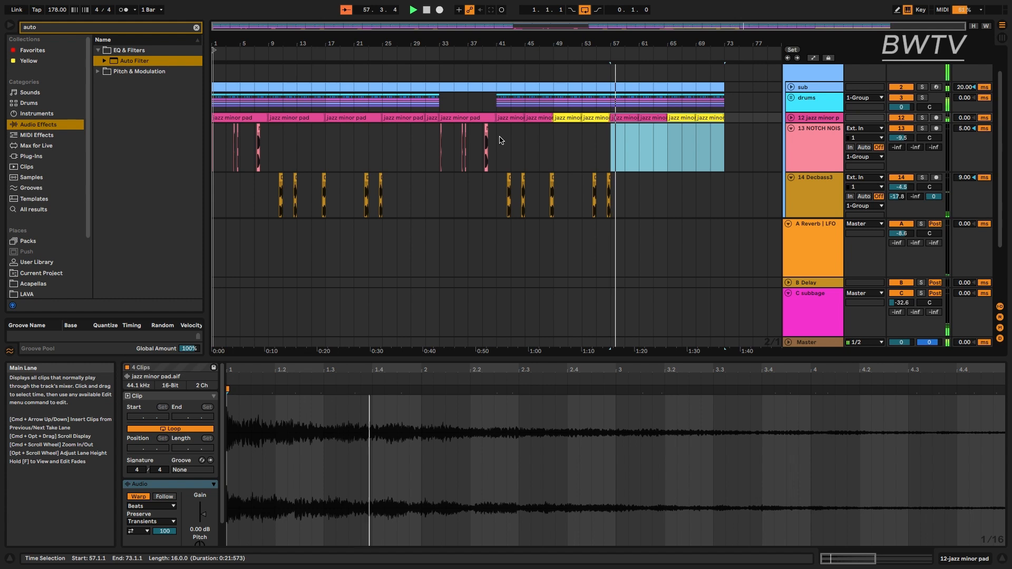
{"action": "left_click_drag", "start_coordinate": [565, 150], "coordinate": [673, 153]}
{"action": "key", "text": "super+d"}
{"action": "key", "text": "super+d"}
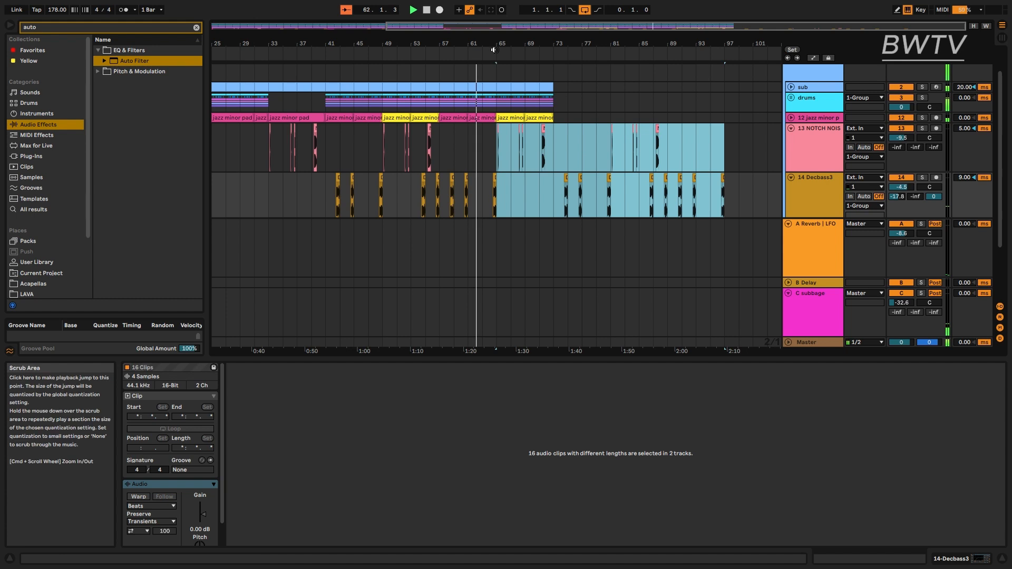
- Duplicate bars 49 to 73 of the sub, drums, jazz minor pad, noise bass and Decbass3 tracks to bar 73
{"action": "left_click_drag", "start_coordinate": [494, 43], "coordinate": [499, 32]}
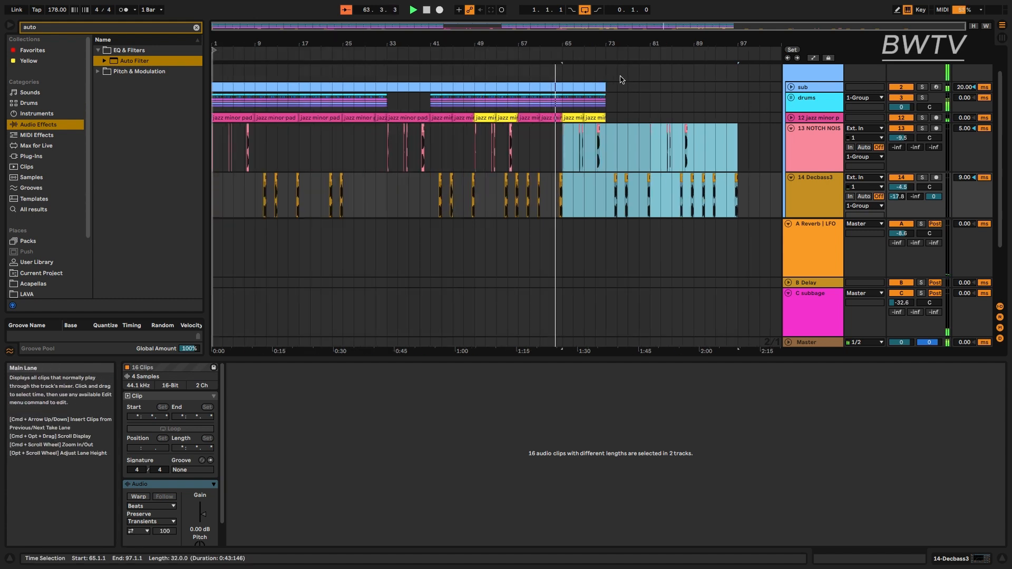
{"action": "left_click_drag", "start_coordinate": [616, 73], "coordinate": [486, 182]}
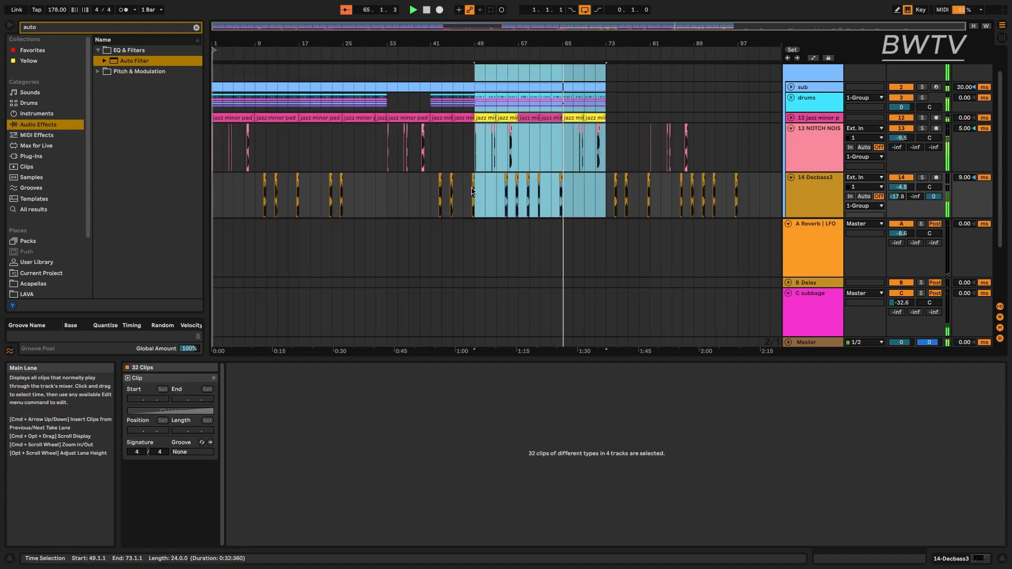
{"action": "key", "text": "super+d"}
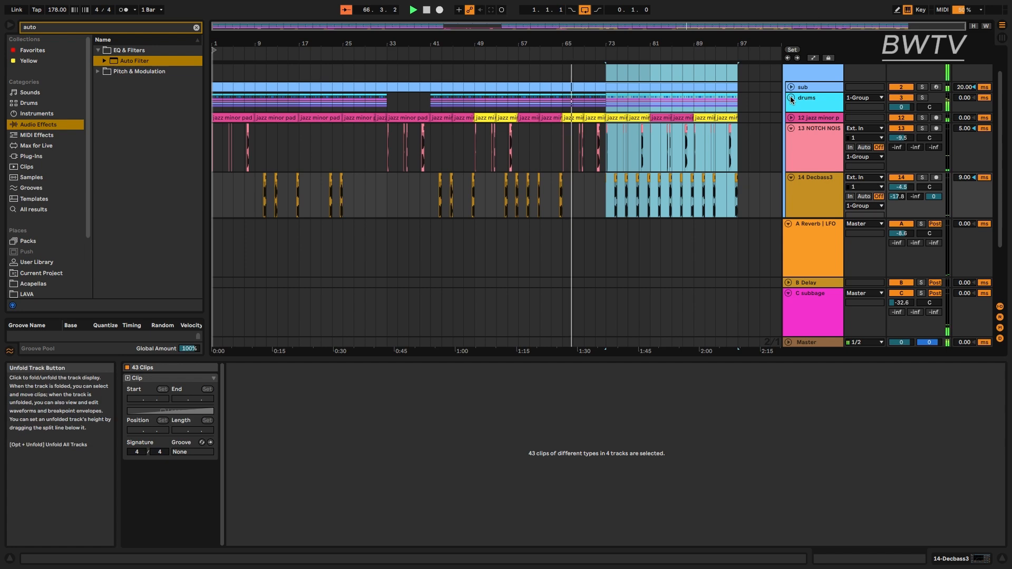
- Unfold the drums group to show its individual tracks
{"action": "left_click", "coordinate": [791, 98]}
{"action": "scroll", "coordinate": [733, 198], "scroll_direction": "down", "scroll_amount": 3}
{"action": "scroll", "coordinate": [785, 168], "scroll_direction": "down", "scroll_amount": 1}
{"action": "scroll", "coordinate": [771, 158], "scroll_direction": "down", "scroll_amount": 3}
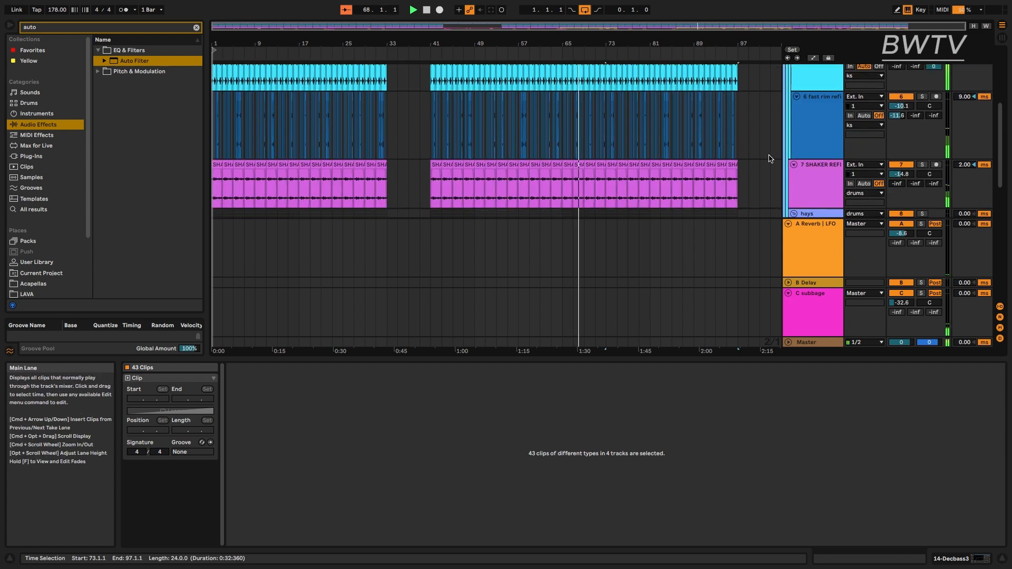
- Try to delete the shaker and hat clips from bar 81 to bar 101
{"action": "left_click_drag", "start_coordinate": [758, 137], "coordinate": [661, 127]}
{"action": "scroll", "coordinate": [661, 128], "scroll_direction": "down", "scroll_amount": 2}
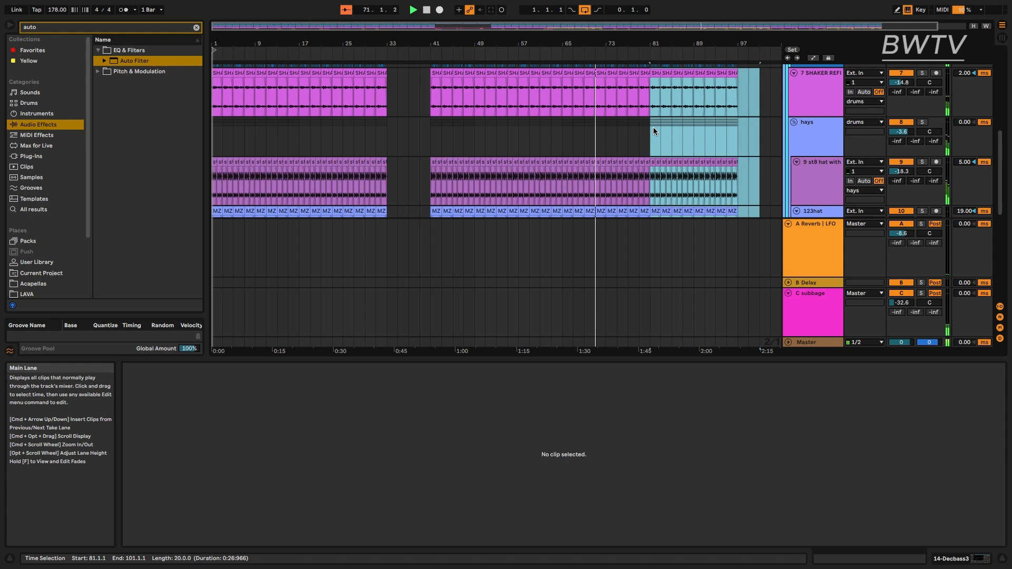
{"action": "left_click", "coordinate": [653, 127]}
{"action": "scroll", "coordinate": [653, 129], "scroll_direction": "down", "scroll_amount": 2}
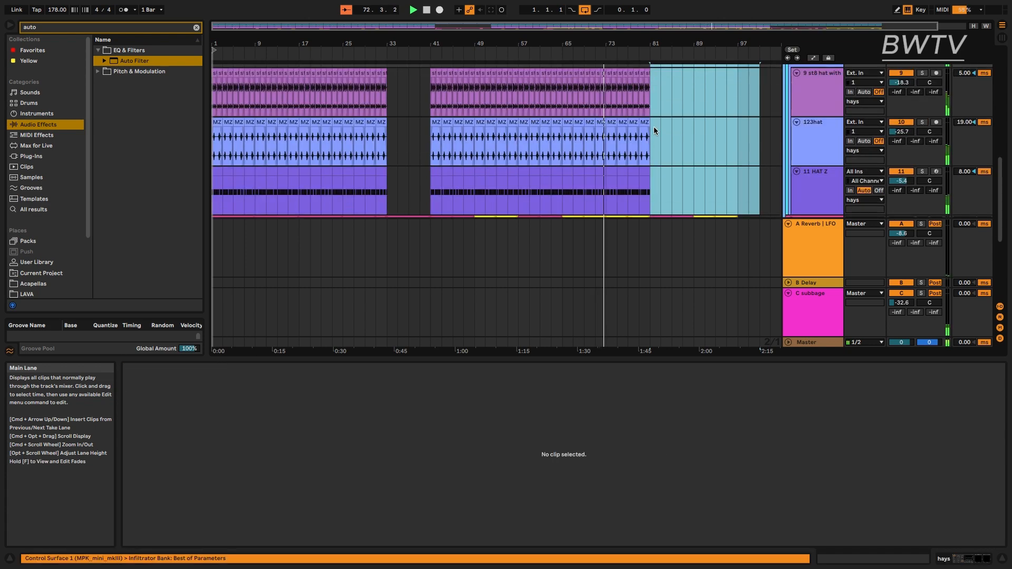
{"action": "key", "text": "super+v"}
- Delete the SHAKER REFINEMENT clips from bar 73 to bar 97
{"action": "scroll", "coordinate": [633, 105], "scroll_direction": "up", "scroll_amount": 2}
{"action": "scroll", "coordinate": [611, 84], "scroll_direction": "up", "scroll_amount": 1}
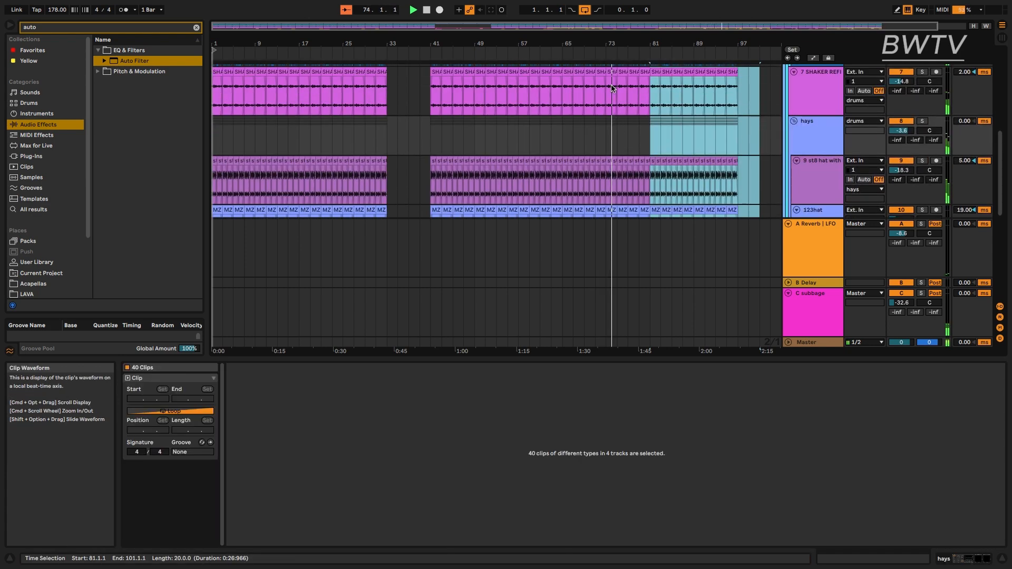
{"action": "left_click", "coordinate": [623, 72]}
{"action": "key", "text": "Delete"}
{"action": "left_click", "coordinate": [634, 72]}
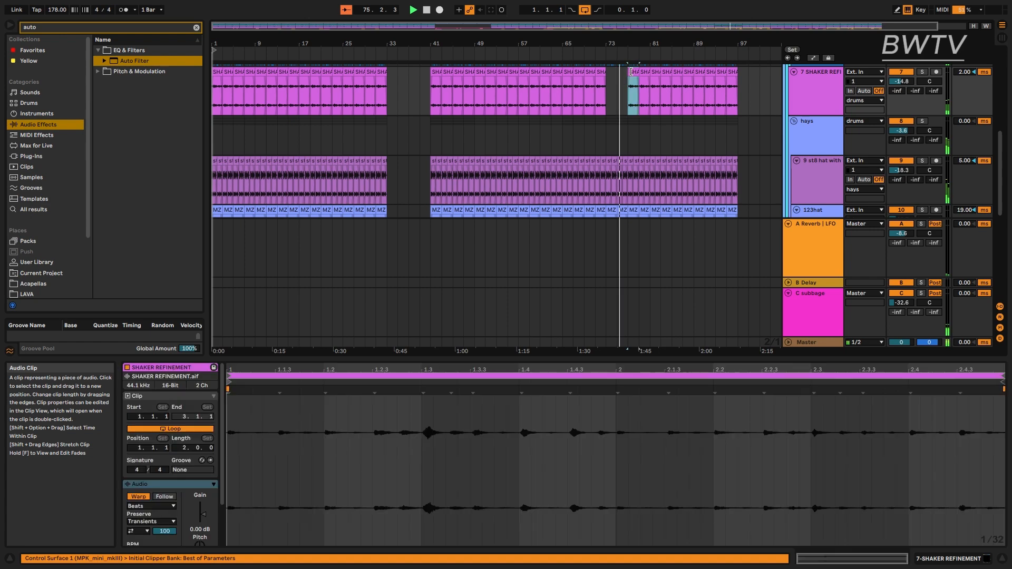
{"action": "key", "text": "Delete"}
{"action": "left_click", "coordinate": [644, 72]}
{"action": "key", "text": "Delete"}
{"action": "left_click", "coordinate": [655, 72]}
{"action": "key", "text": "Delete"}
{"action": "left_click_drag", "start_coordinate": [708, 82], "coordinate": [741, 76]}
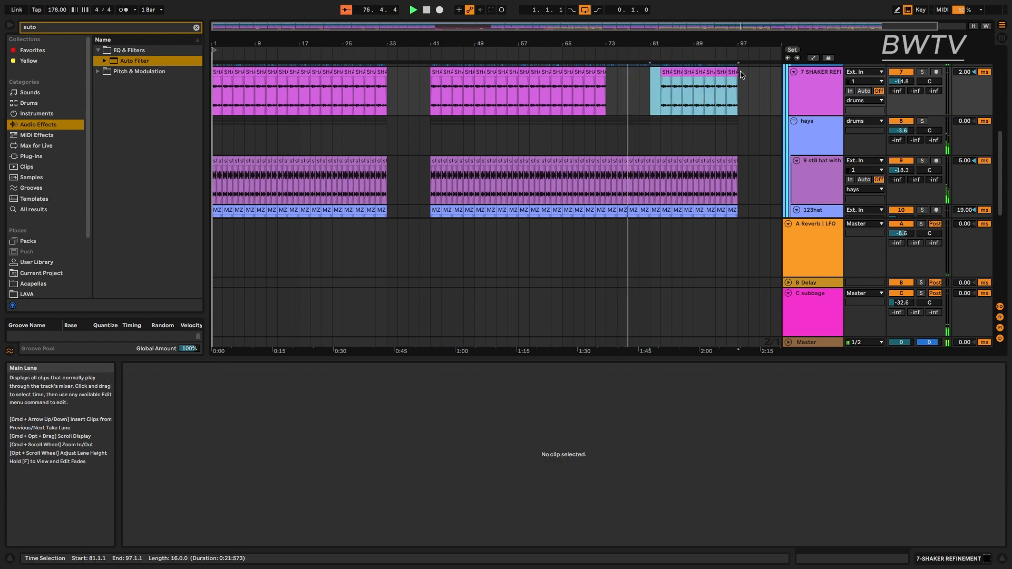
{"action": "key", "text": "Delete"}
- Delete the HAT Z clips from bar 65 to bar 97
{"action": "scroll", "coordinate": [711, 130], "scroll_direction": "down", "scroll_amount": 2}
{"action": "scroll", "coordinate": [636, 164], "scroll_direction": "down", "scroll_amount": 1}
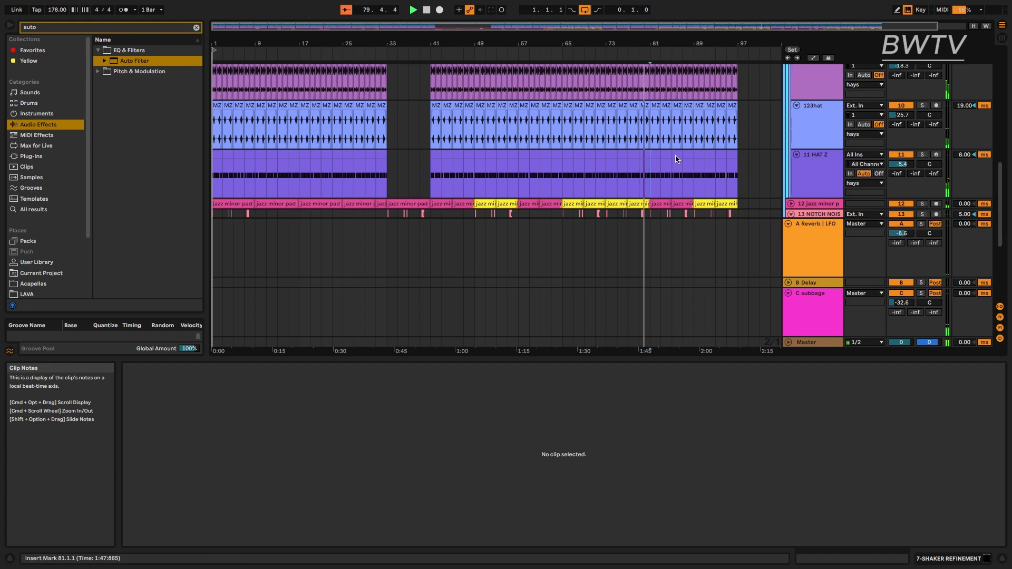
{"action": "left_click_drag", "start_coordinate": [648, 168], "coordinate": [737, 155]}
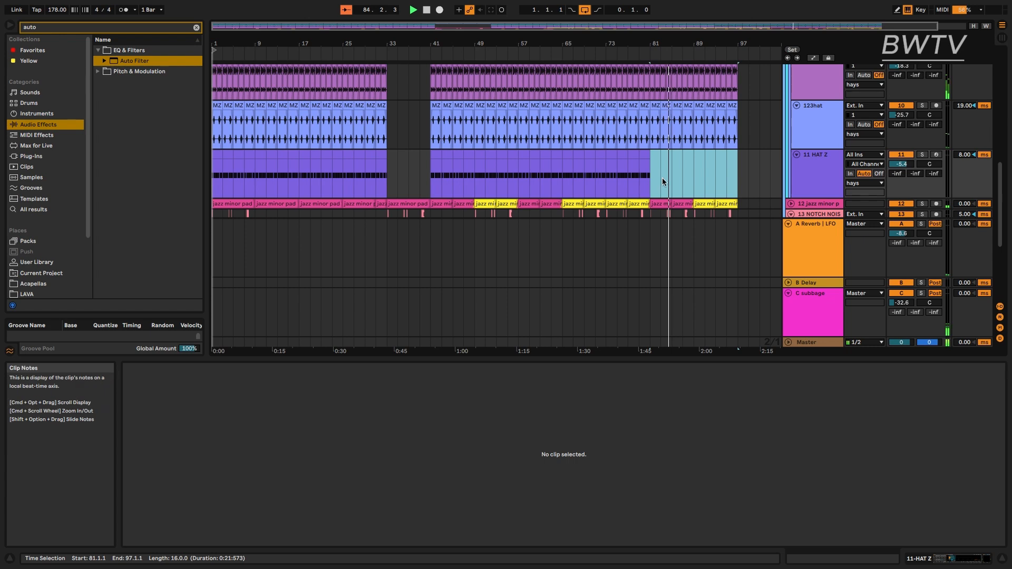
{"action": "left_click_drag", "start_coordinate": [663, 178], "coordinate": [558, 185]}
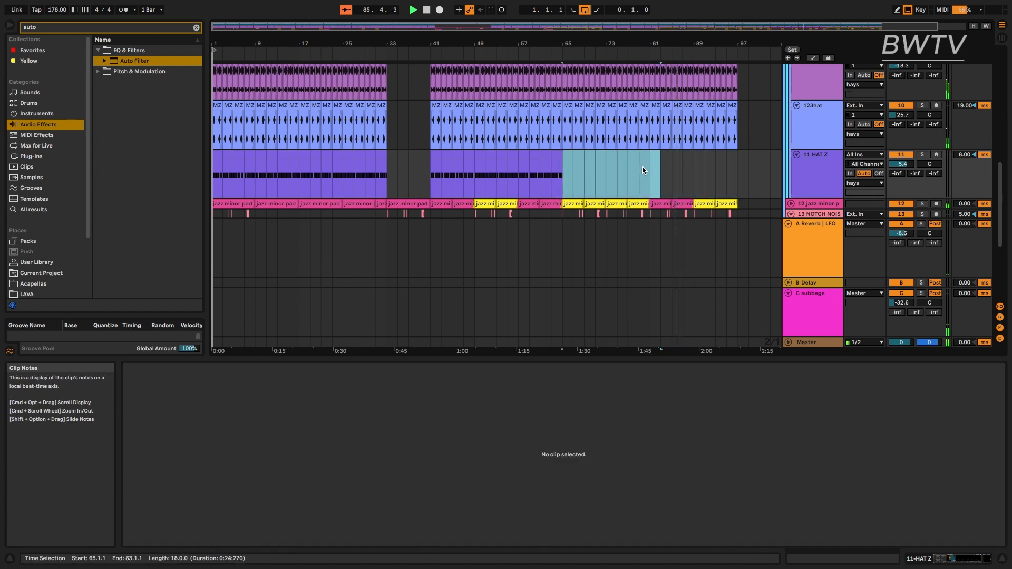
- Set the st8 hat track's delay to 15 ms, volume to -16.5 dB and reverb send to 0, and stop playback
{"action": "scroll", "coordinate": [817, 125], "scroll_direction": "up", "scroll_amount": 3}
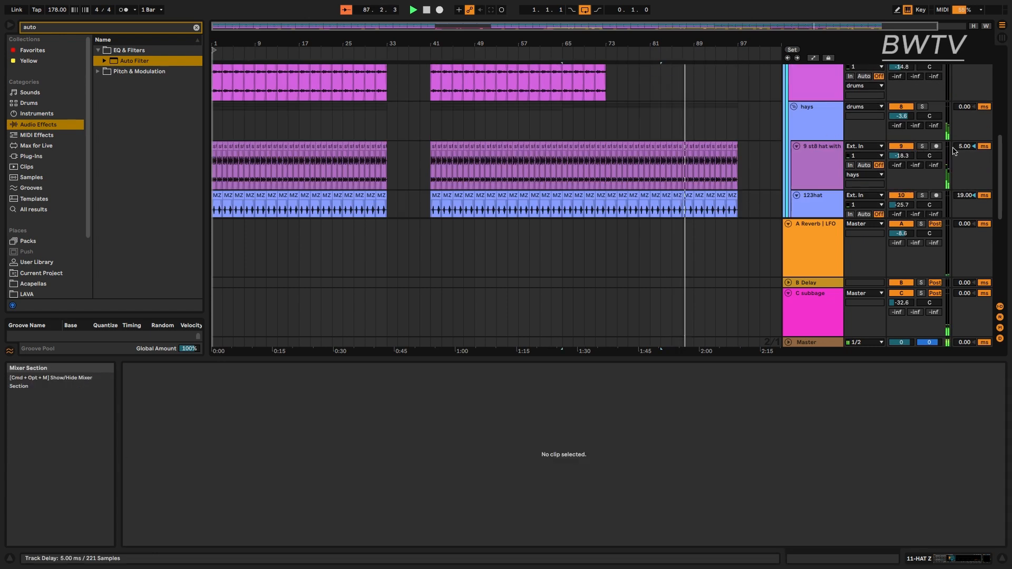
{"action": "left_click_drag", "start_coordinate": [964, 146], "coordinate": [964, 147]}
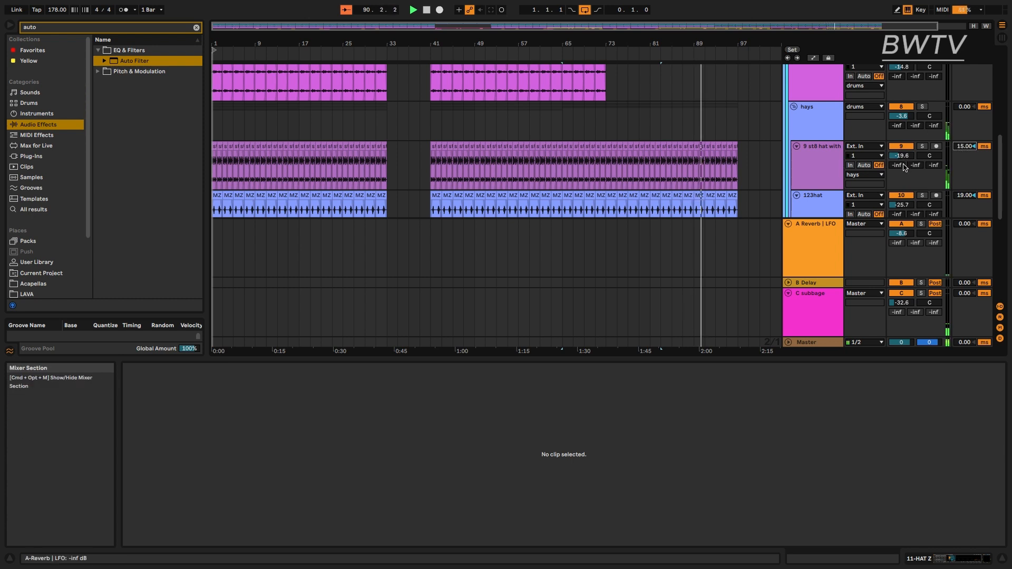
{"action": "left_click_drag", "start_coordinate": [903, 156], "coordinate": [907, 158]}
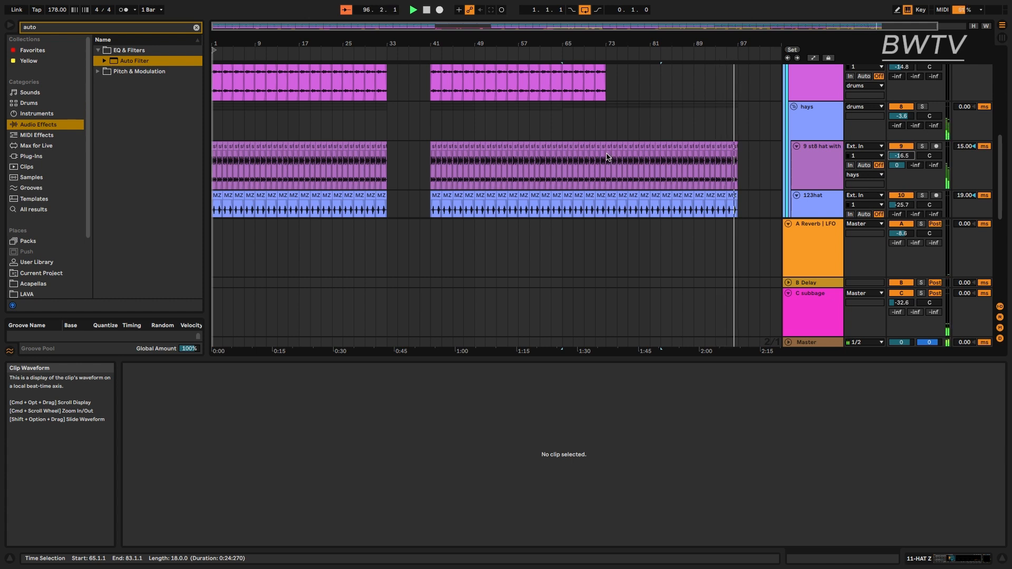
{"action": "key", "text": "space"}
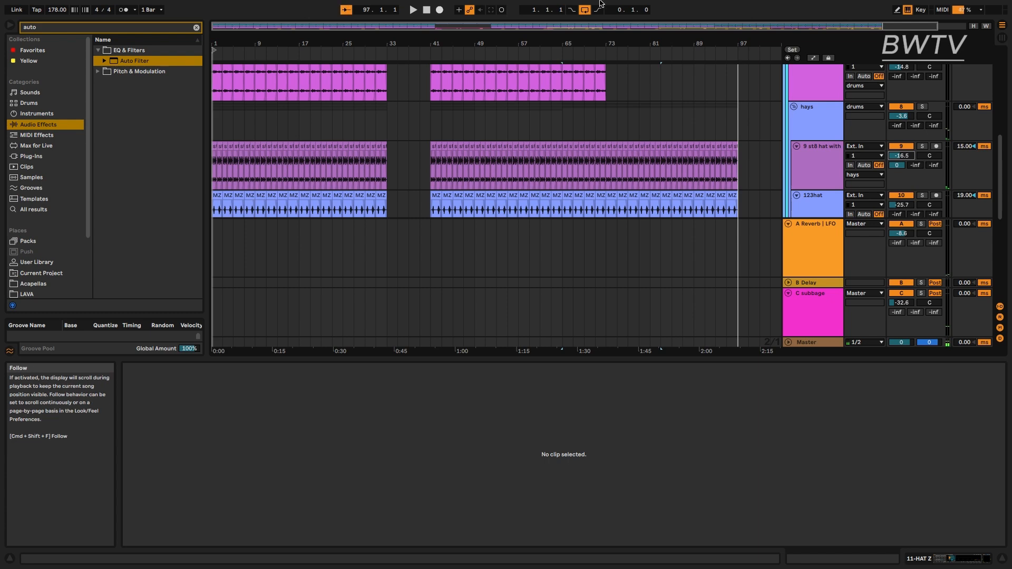
- Audition the hat samples in the JUGG DRUM KIT and DY 808 MAFIA KIT folders over the kick and sub loop
{"action": "mouse_move", "coordinate": [816, 4]}
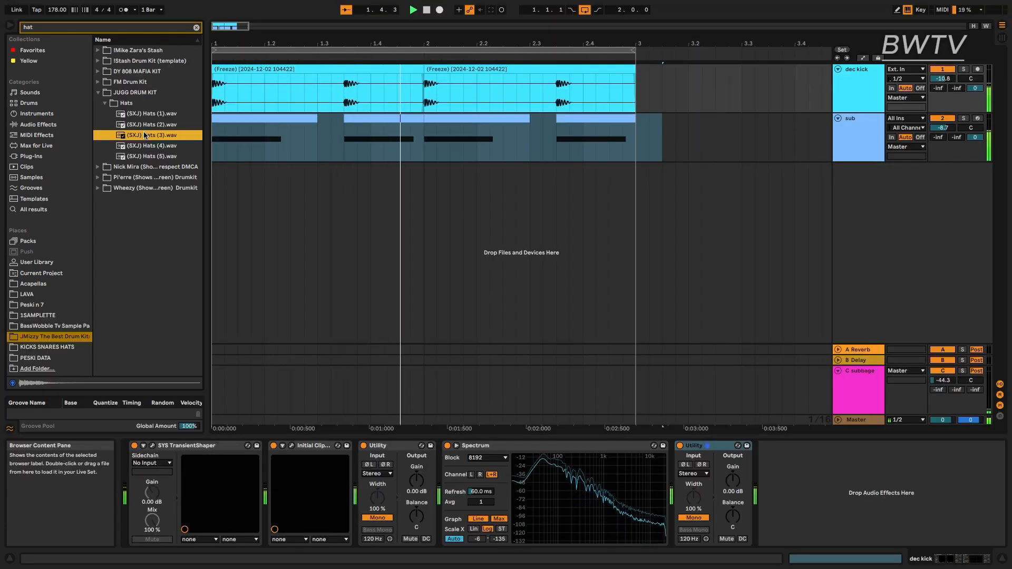
{"action": "key", "text": "Down"}
{"action": "key", "text": "Down"}
{"action": "key", "text": "Up"}
{"action": "key", "text": "Up"}
{"action": "key", "text": "Up"}
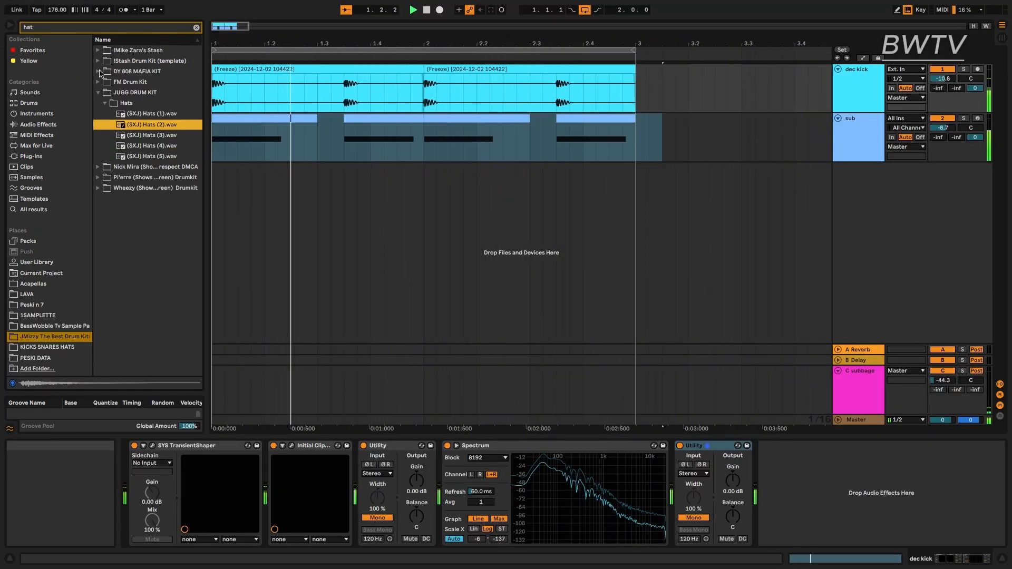
{"action": "left_click", "coordinate": [99, 71]}
{"action": "key", "text": "Down"}
{"action": "key", "text": "Down"}
{"action": "key", "text": "Down"}
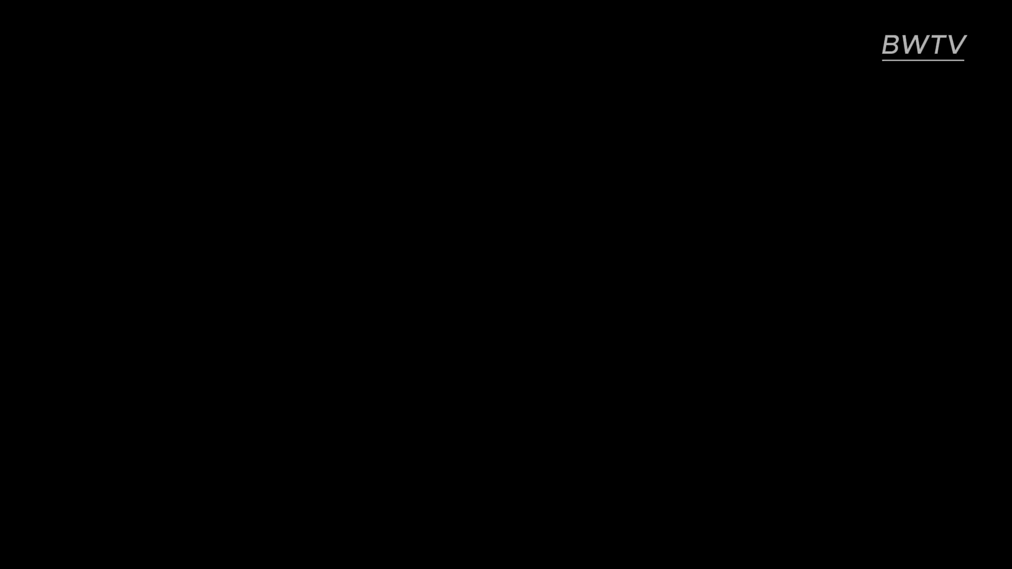